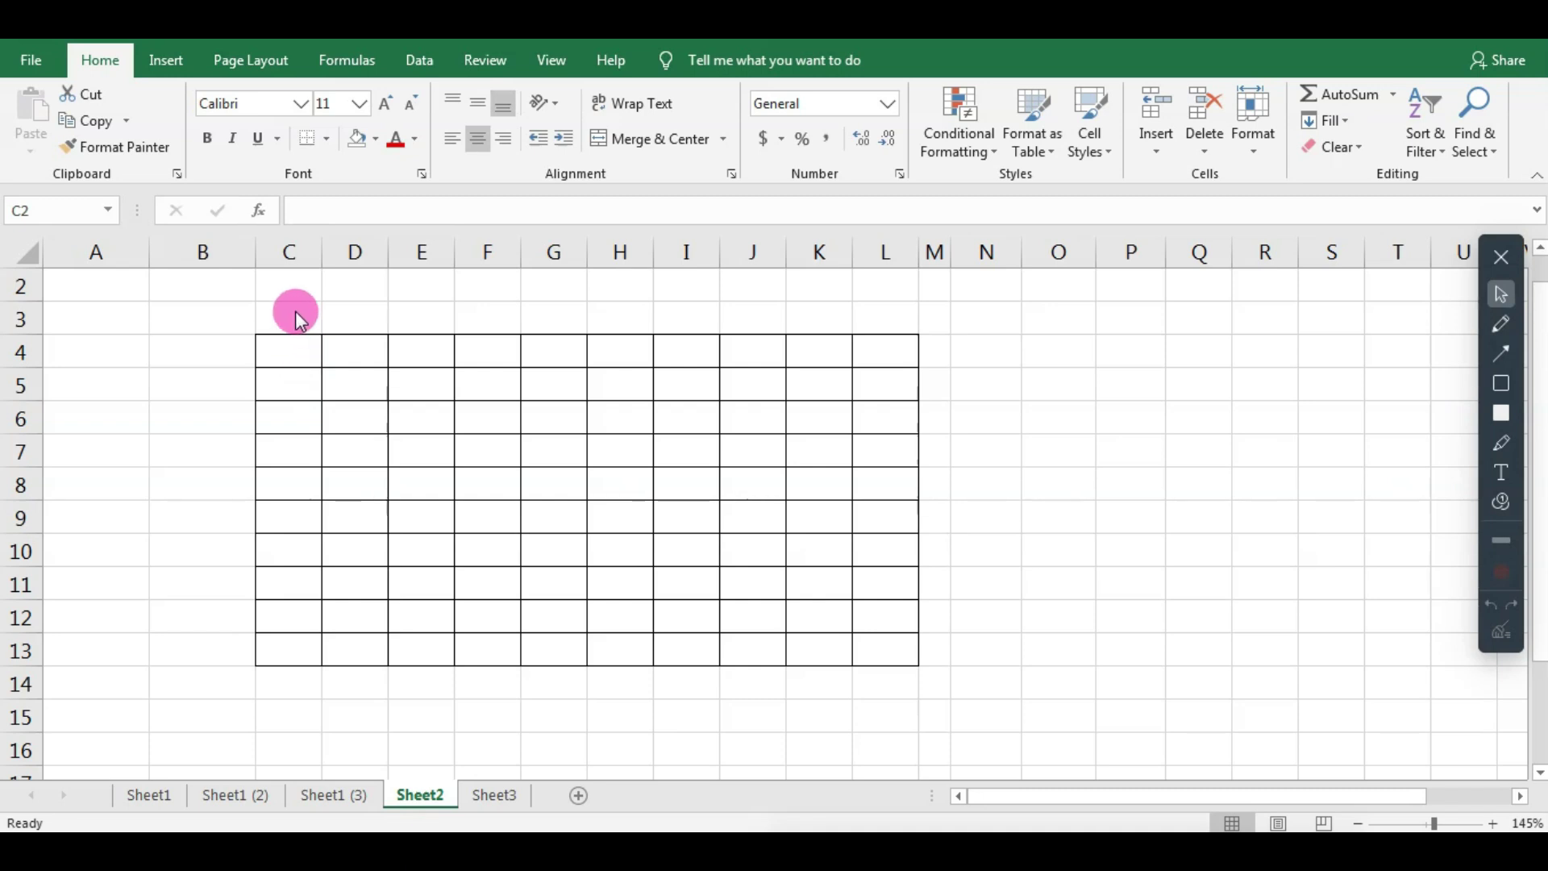
Step: Put 1 in both C2 and C3 above the grid
click(308, 357)
drag(308, 356, 885, 649)
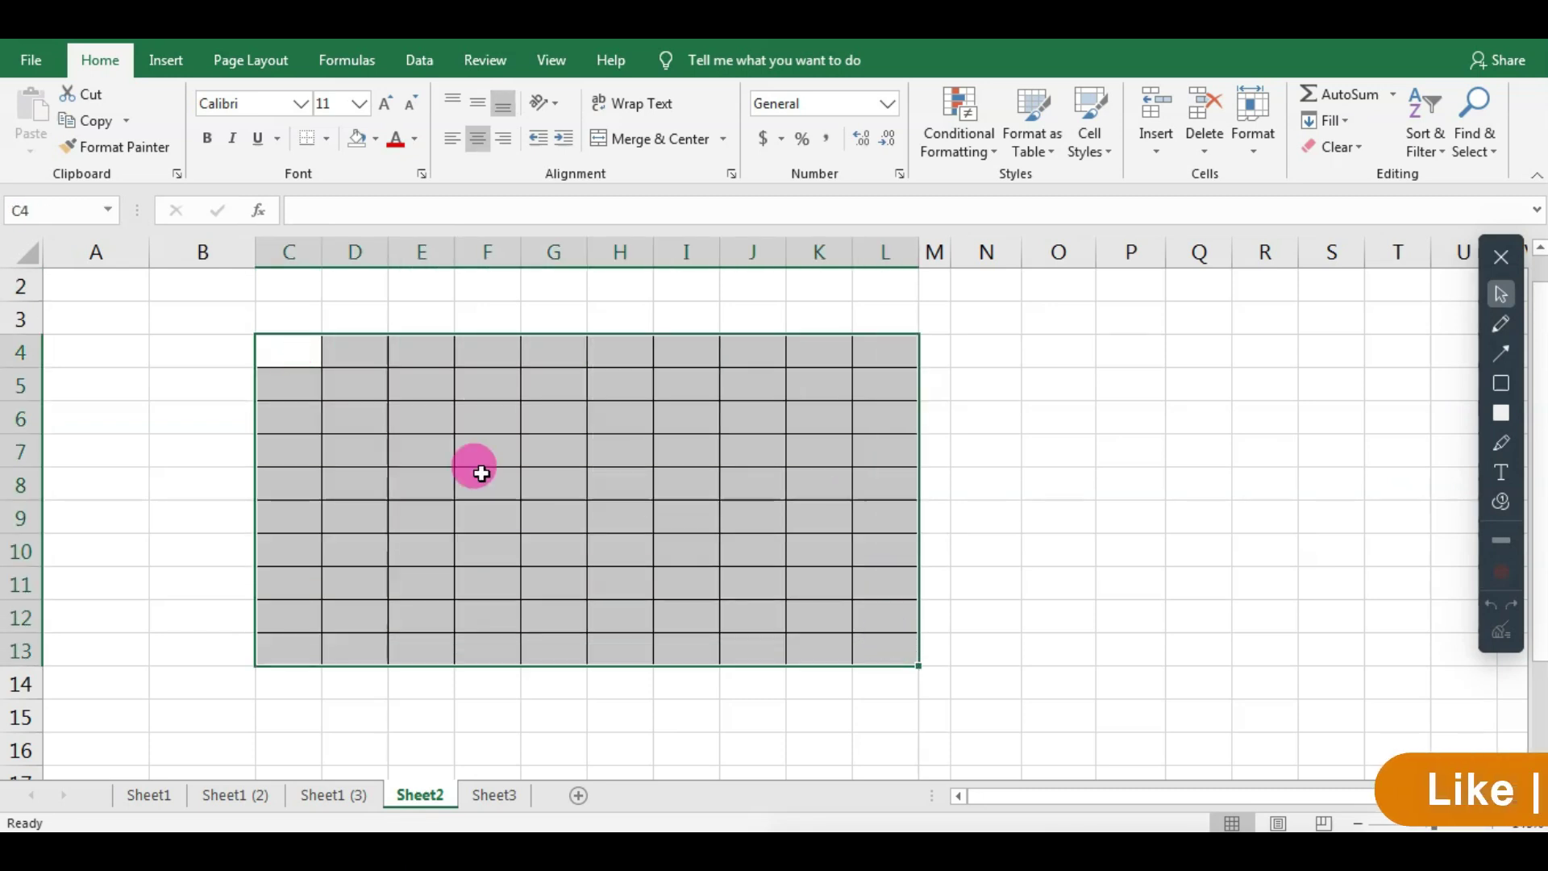
click(290, 290)
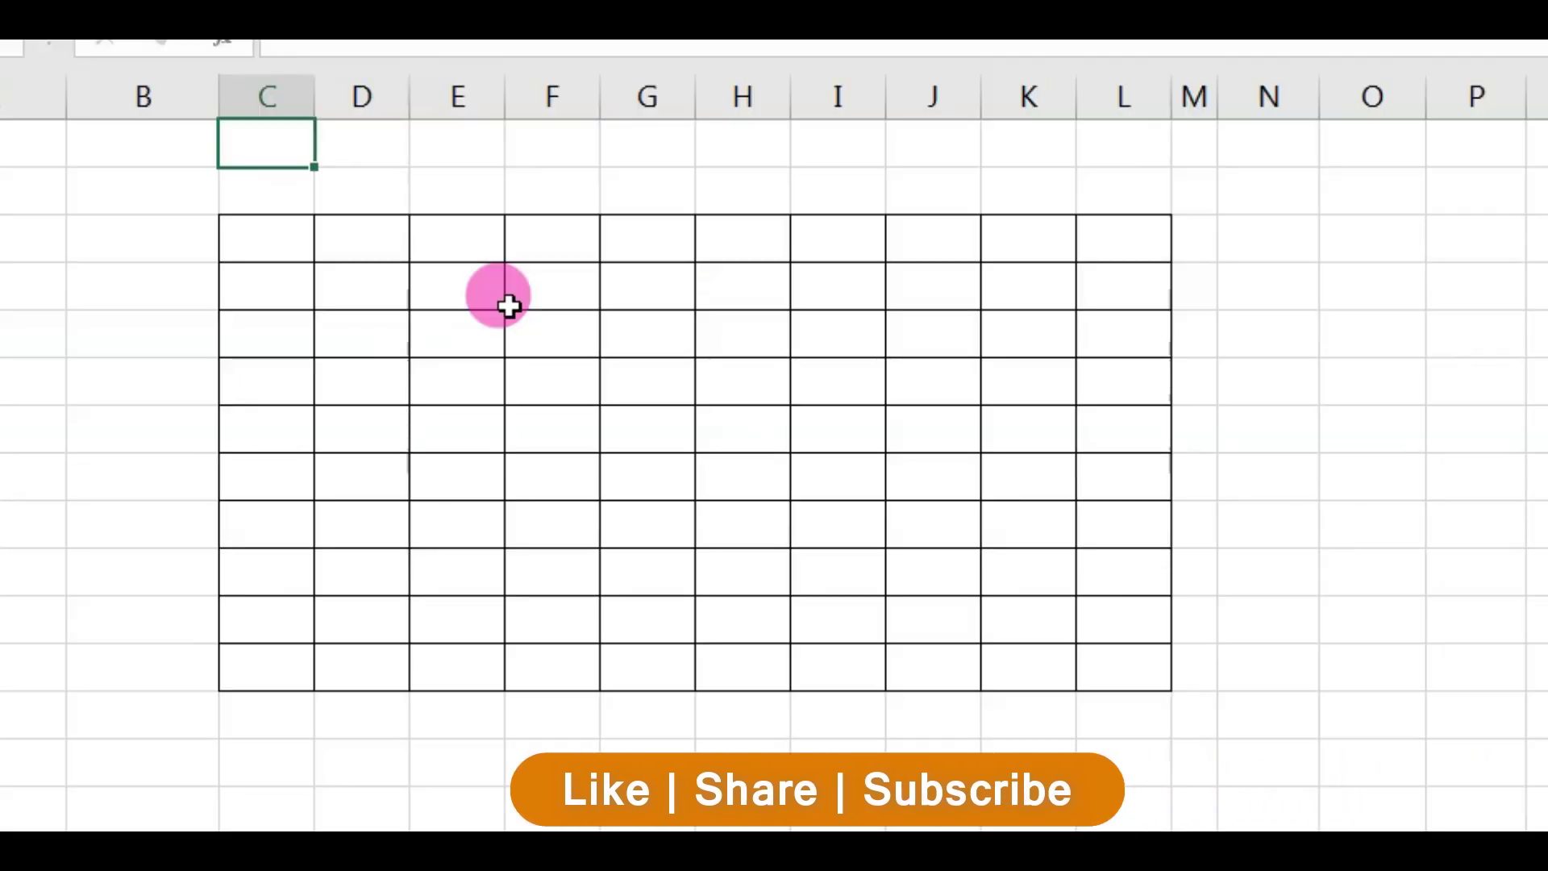
text(1)
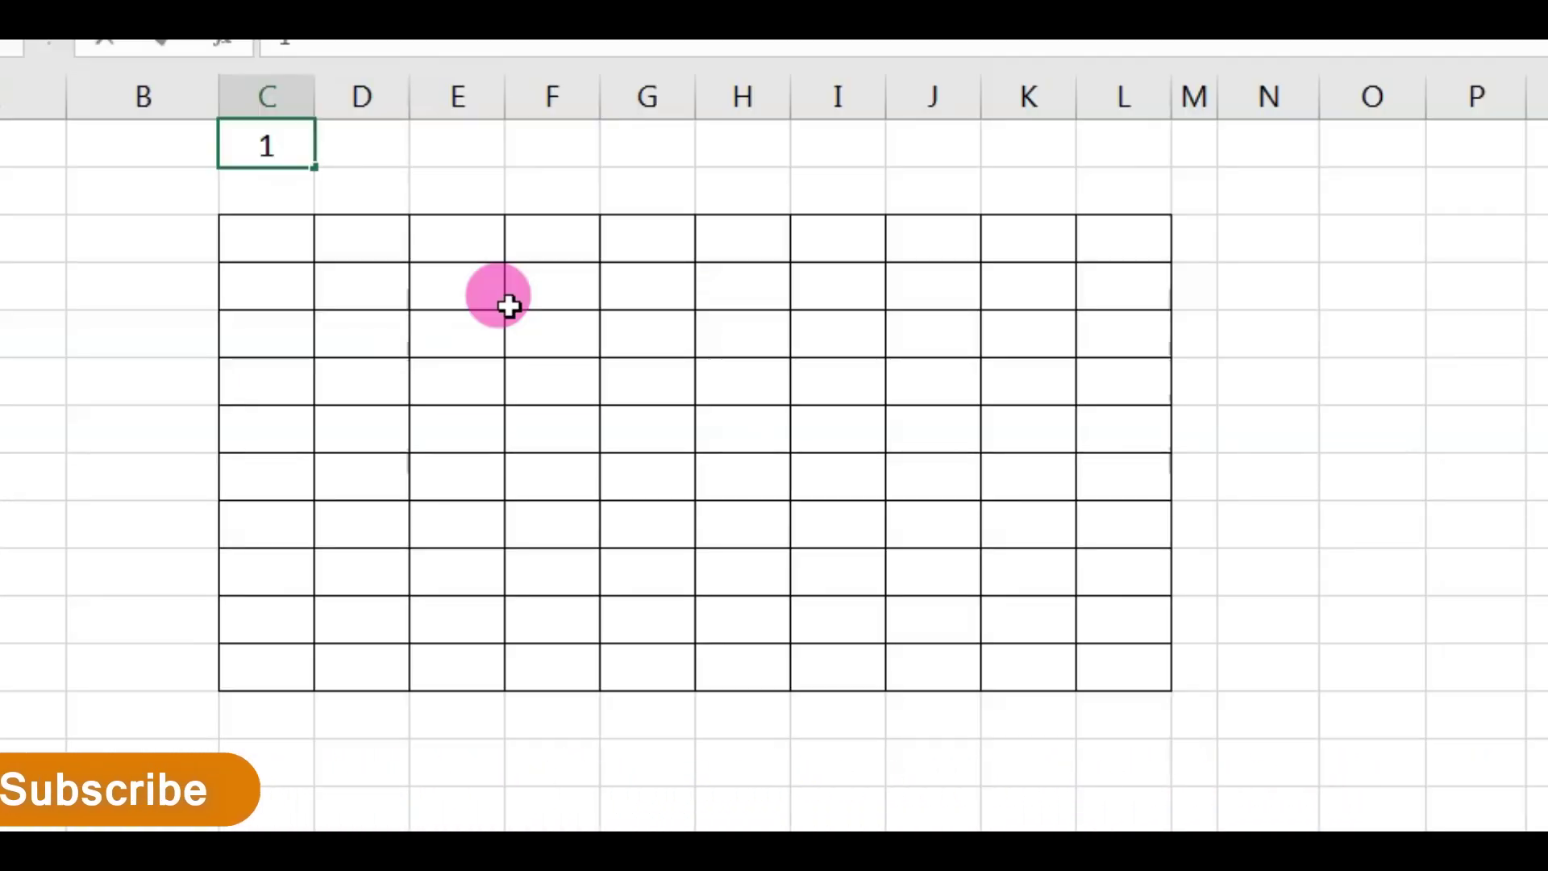
key(Return)
text(1)
key(Return)
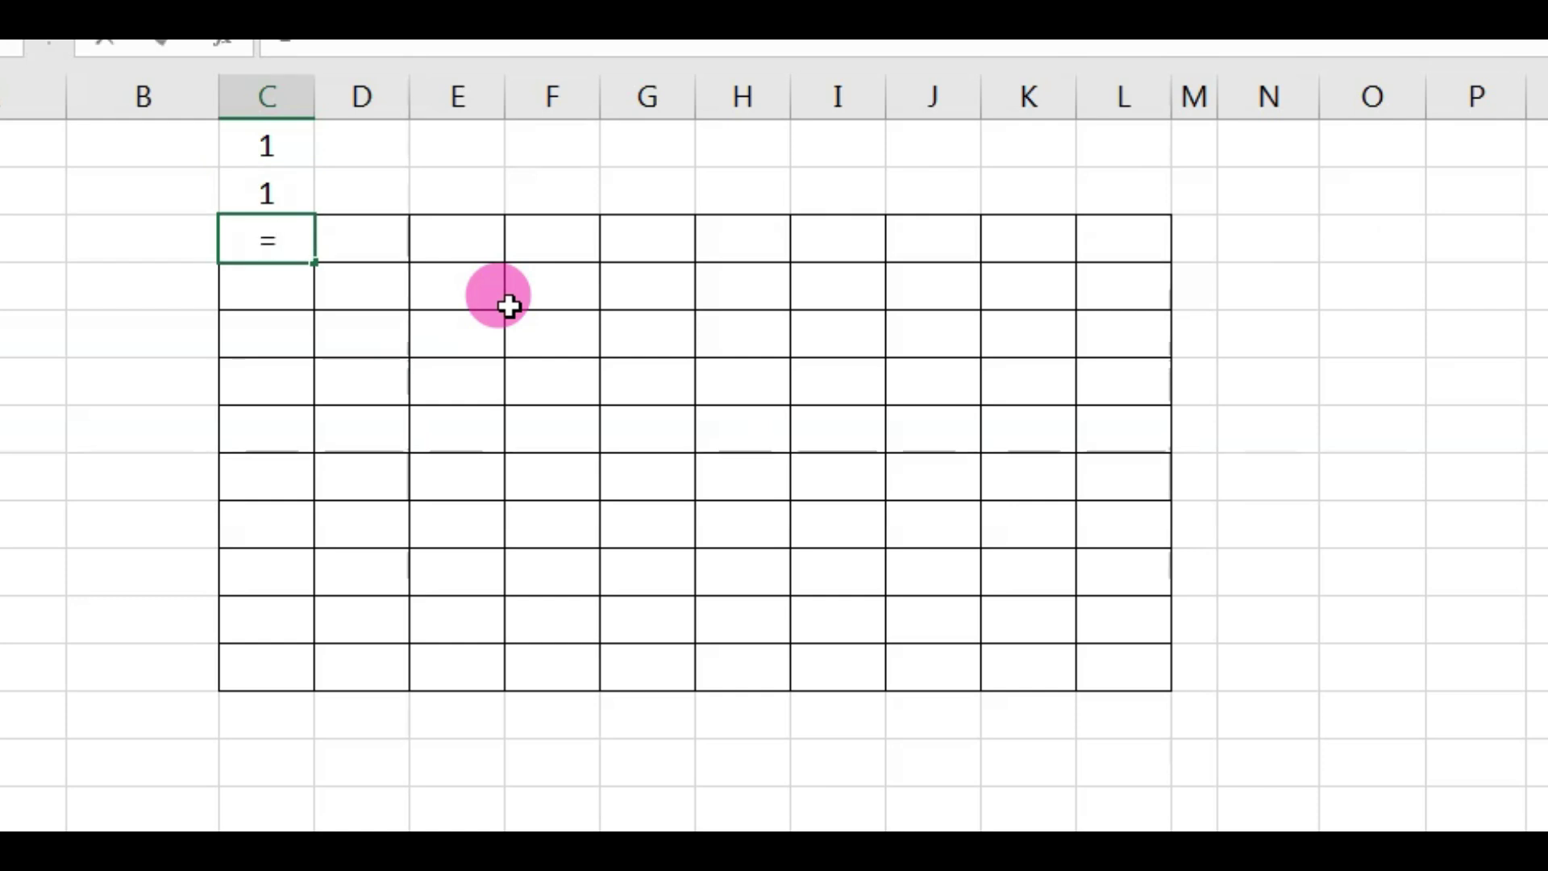
Step: Enter the formula =C3*C2 in the grid's corner cell C4
key(Up)
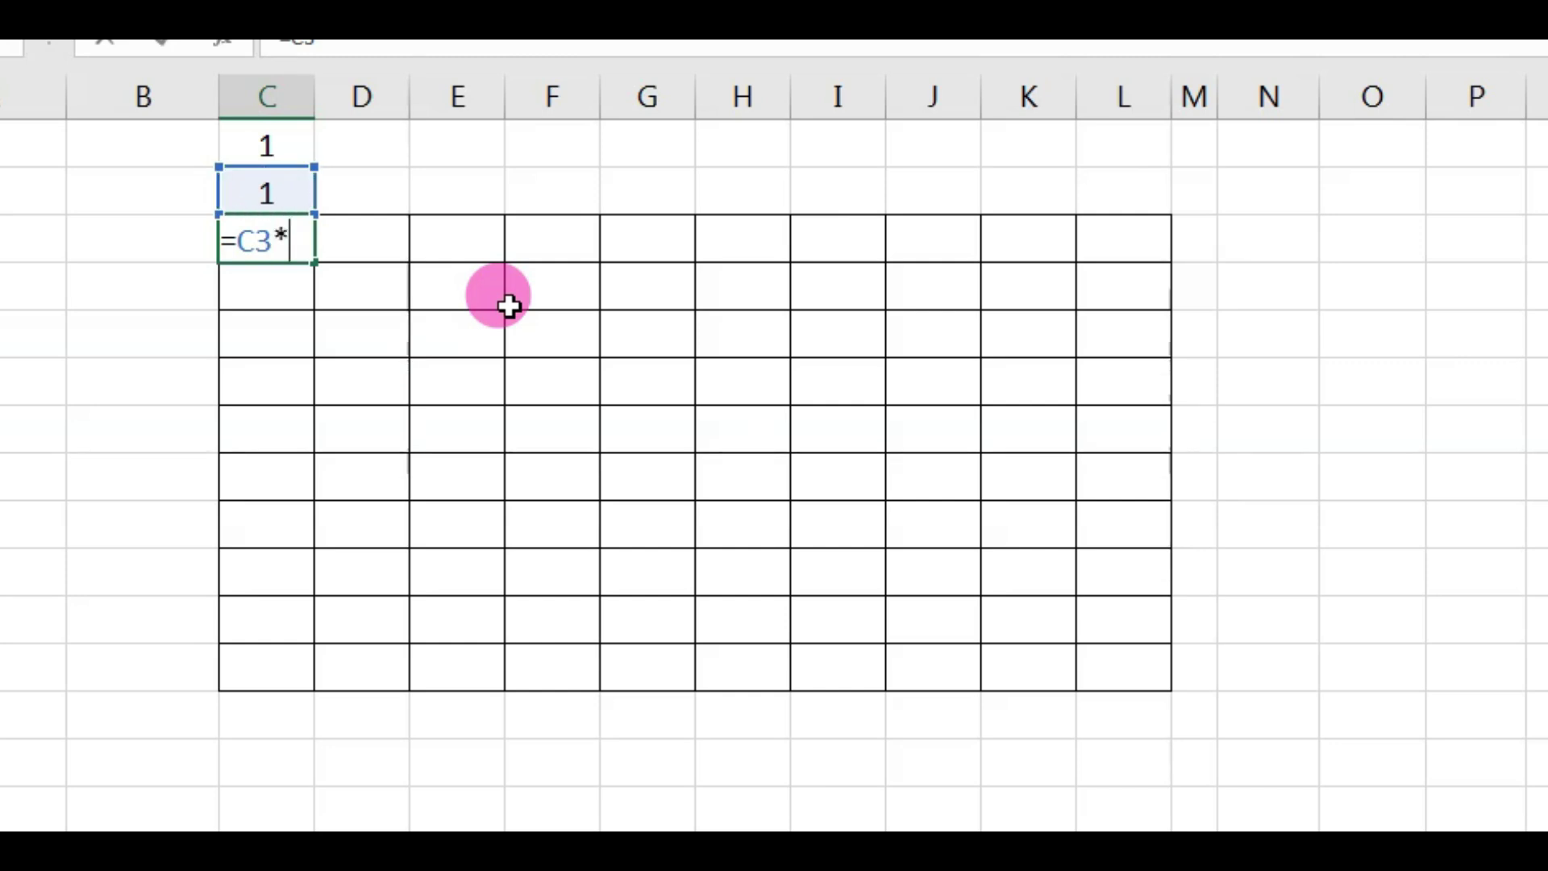
key(Up)
key(Up)
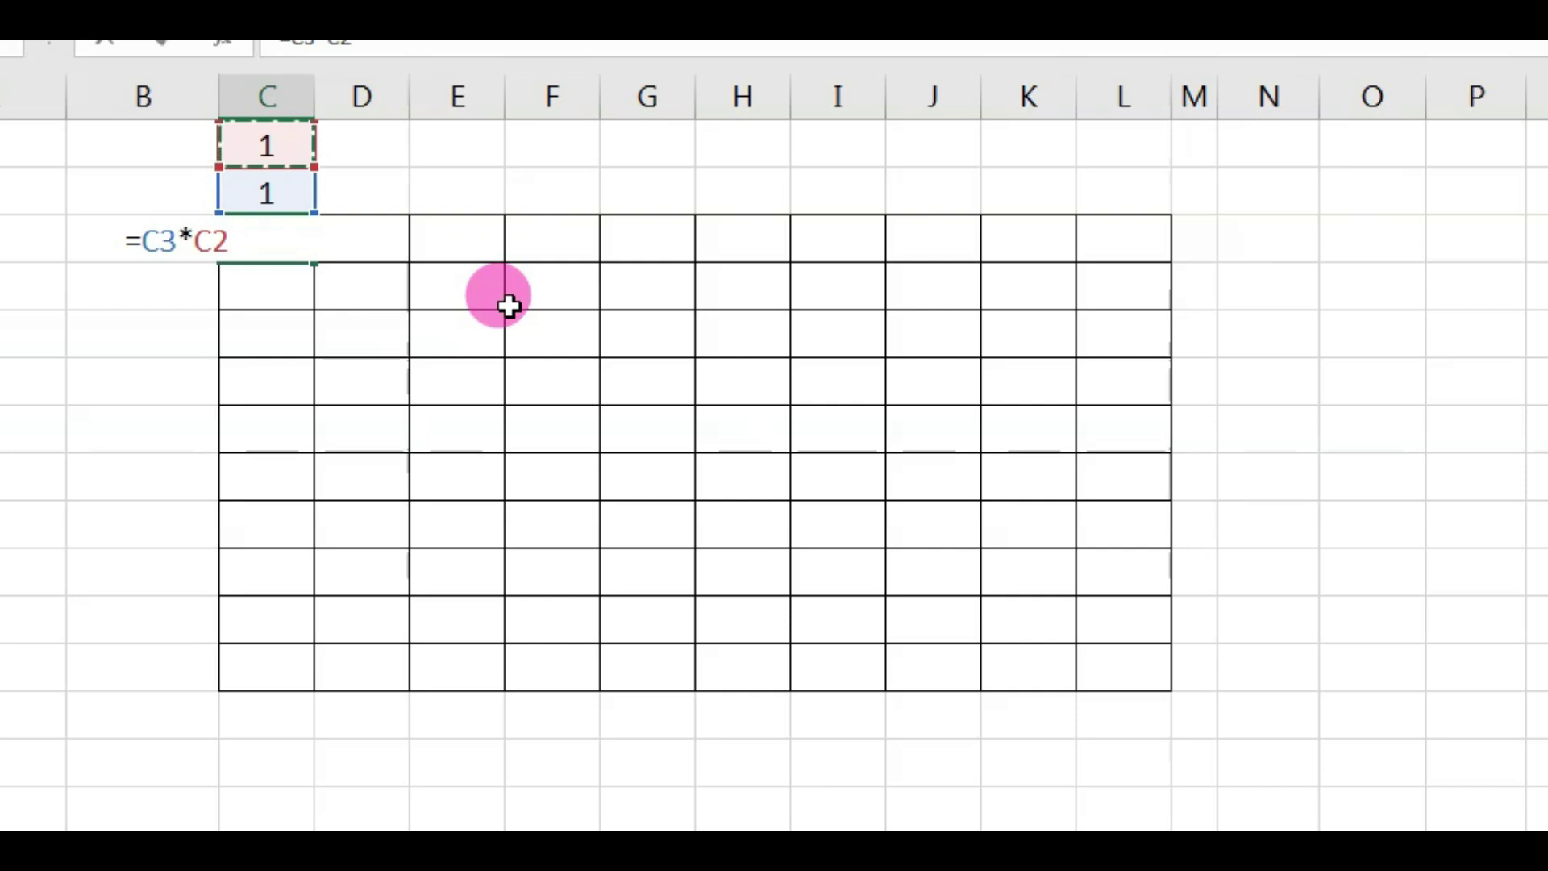
key(Return)
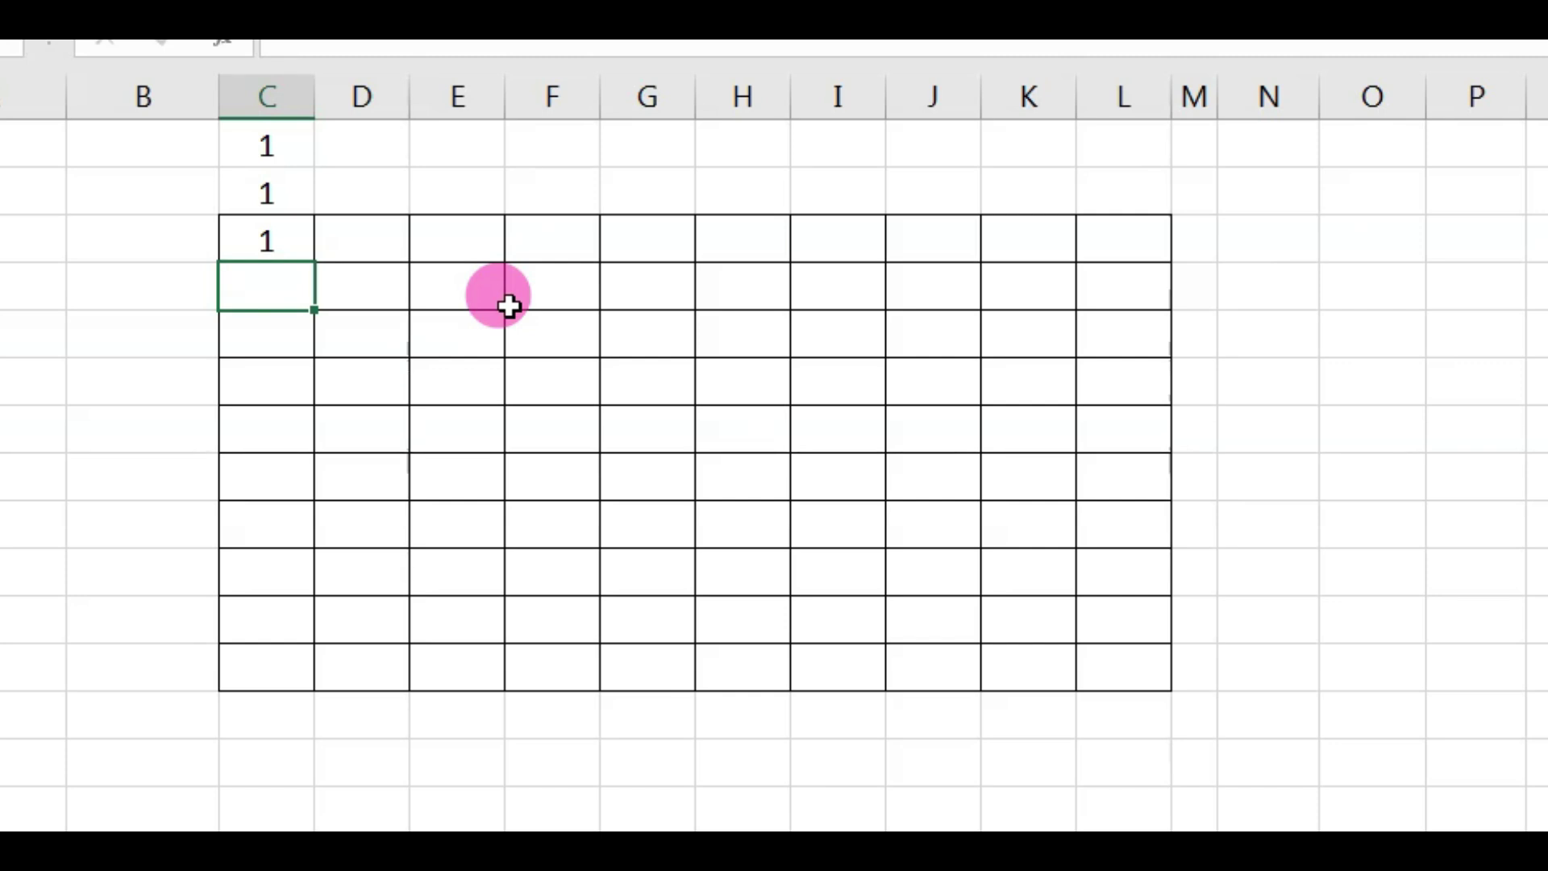
text(2)
Step: Number the left column 2 through 10 below the corner using a 2, 3 fill series
key(Return)
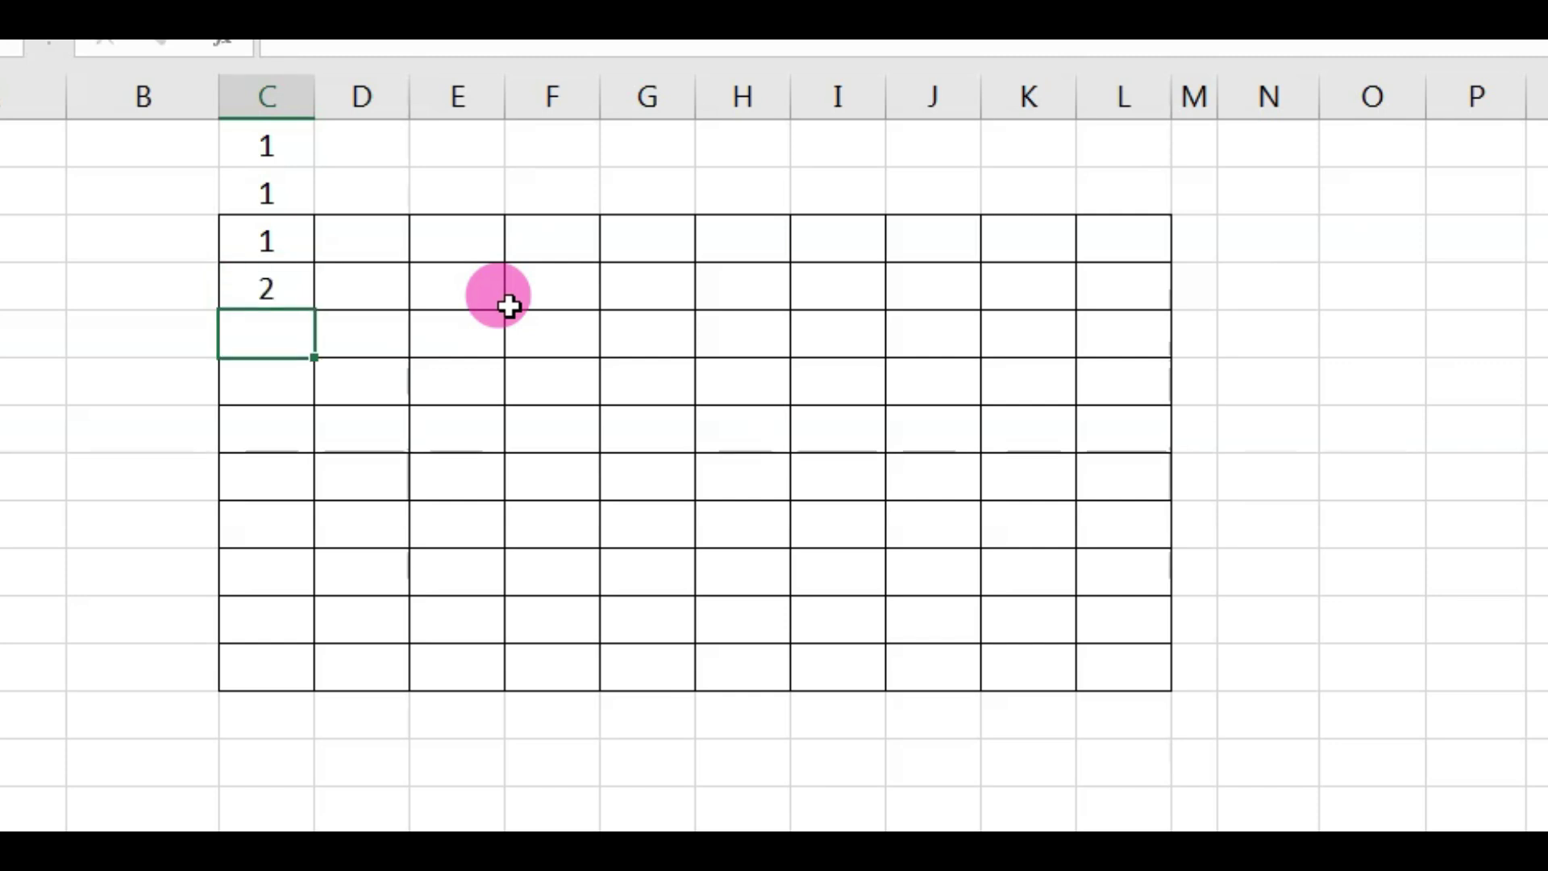
text(3)
key(Return)
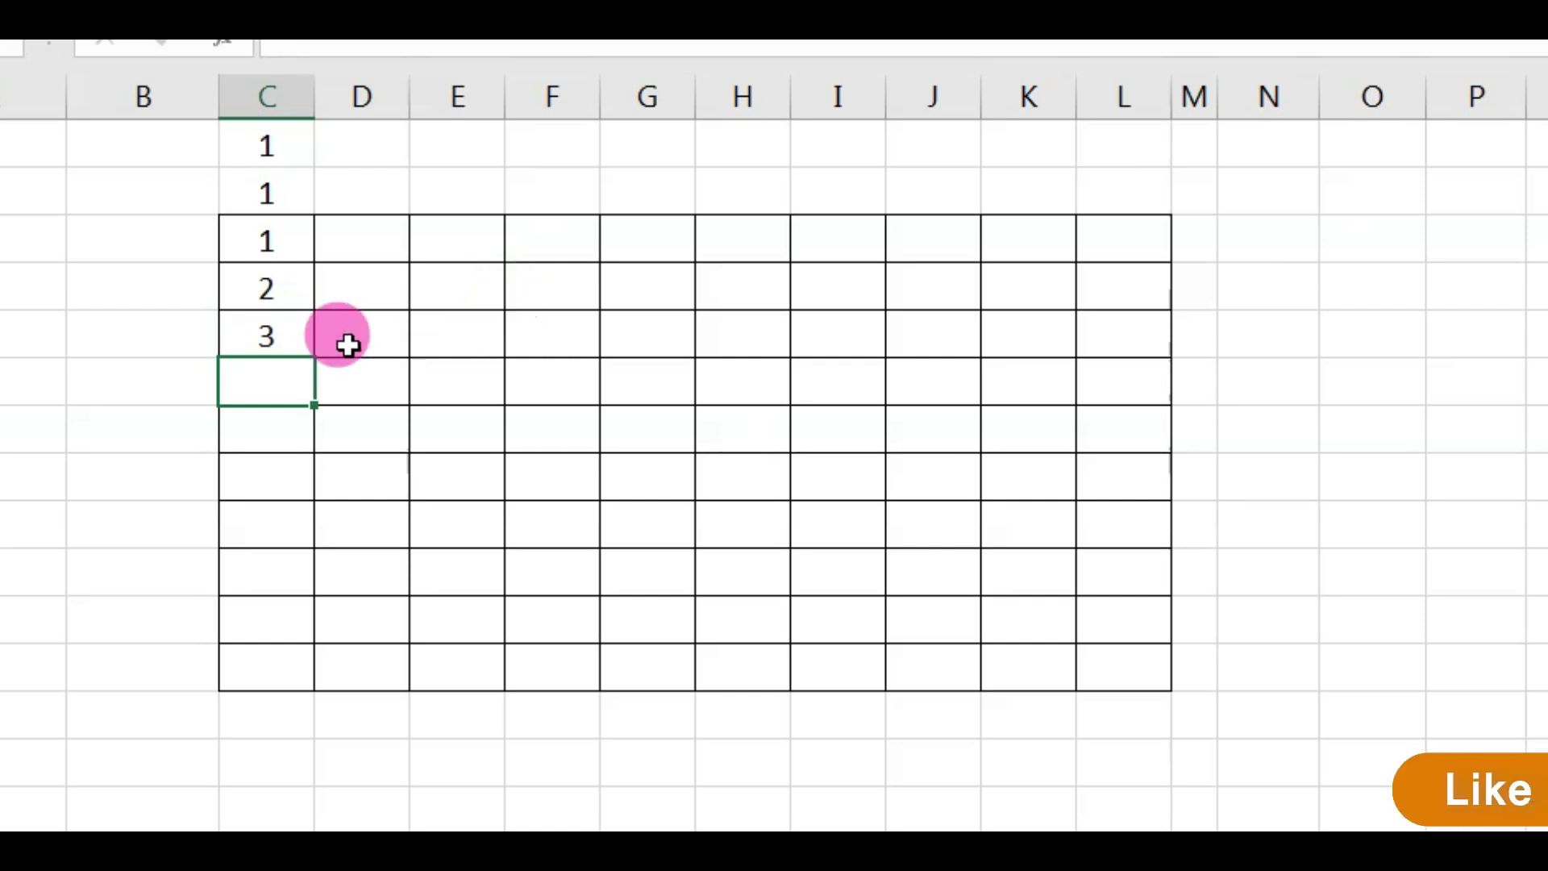
key(Up)
key(Up)
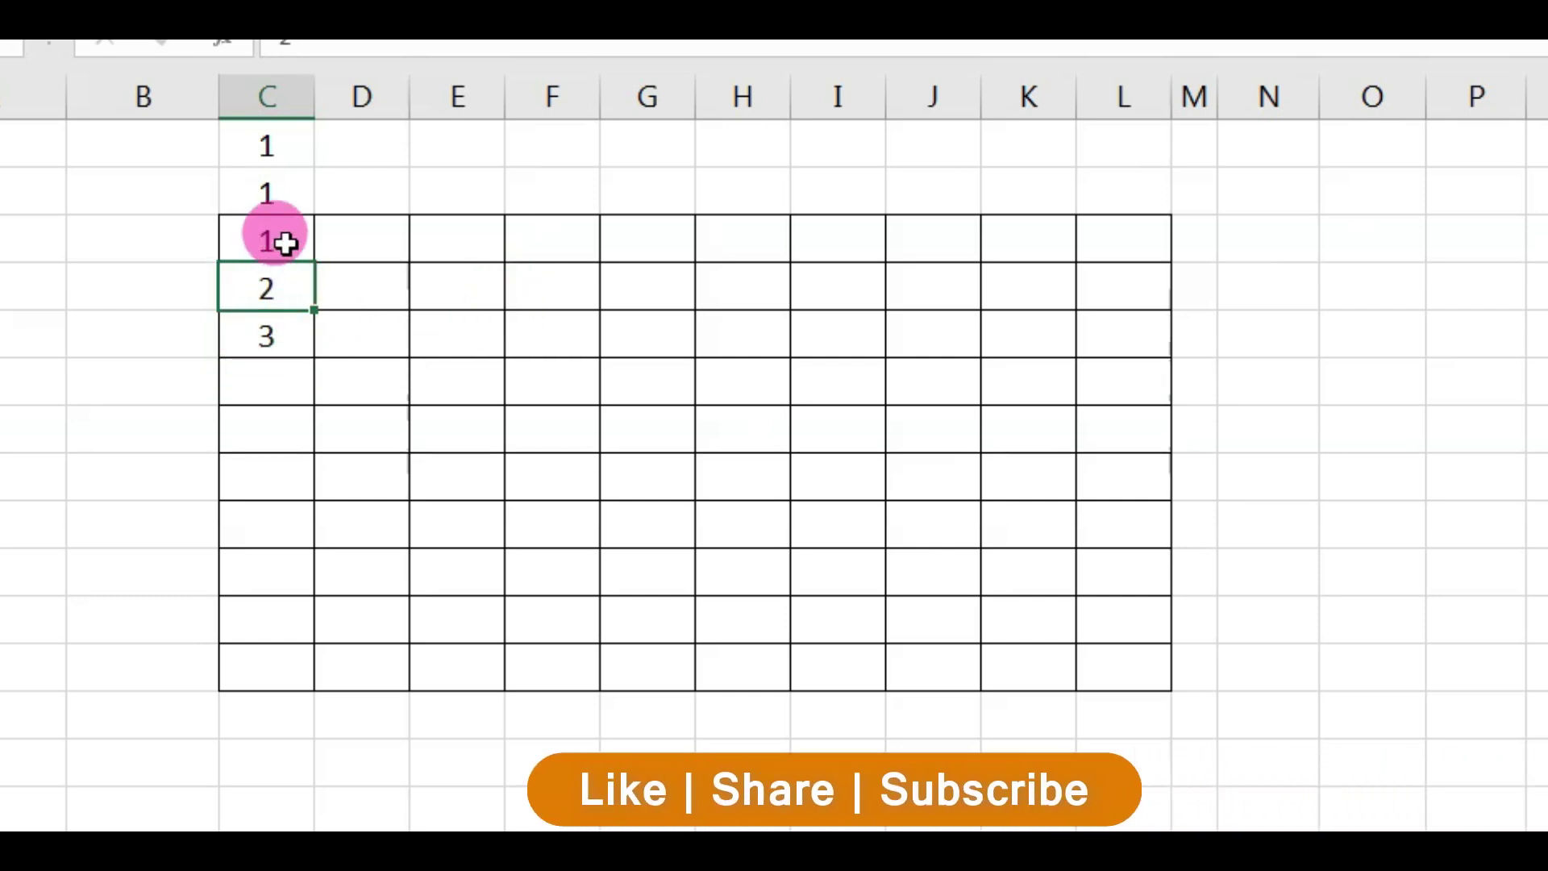
mouse_move(279, 278)
mouse_down()
mouse_move(298, 335)
mouse_move(314, 685)
mouse_up()
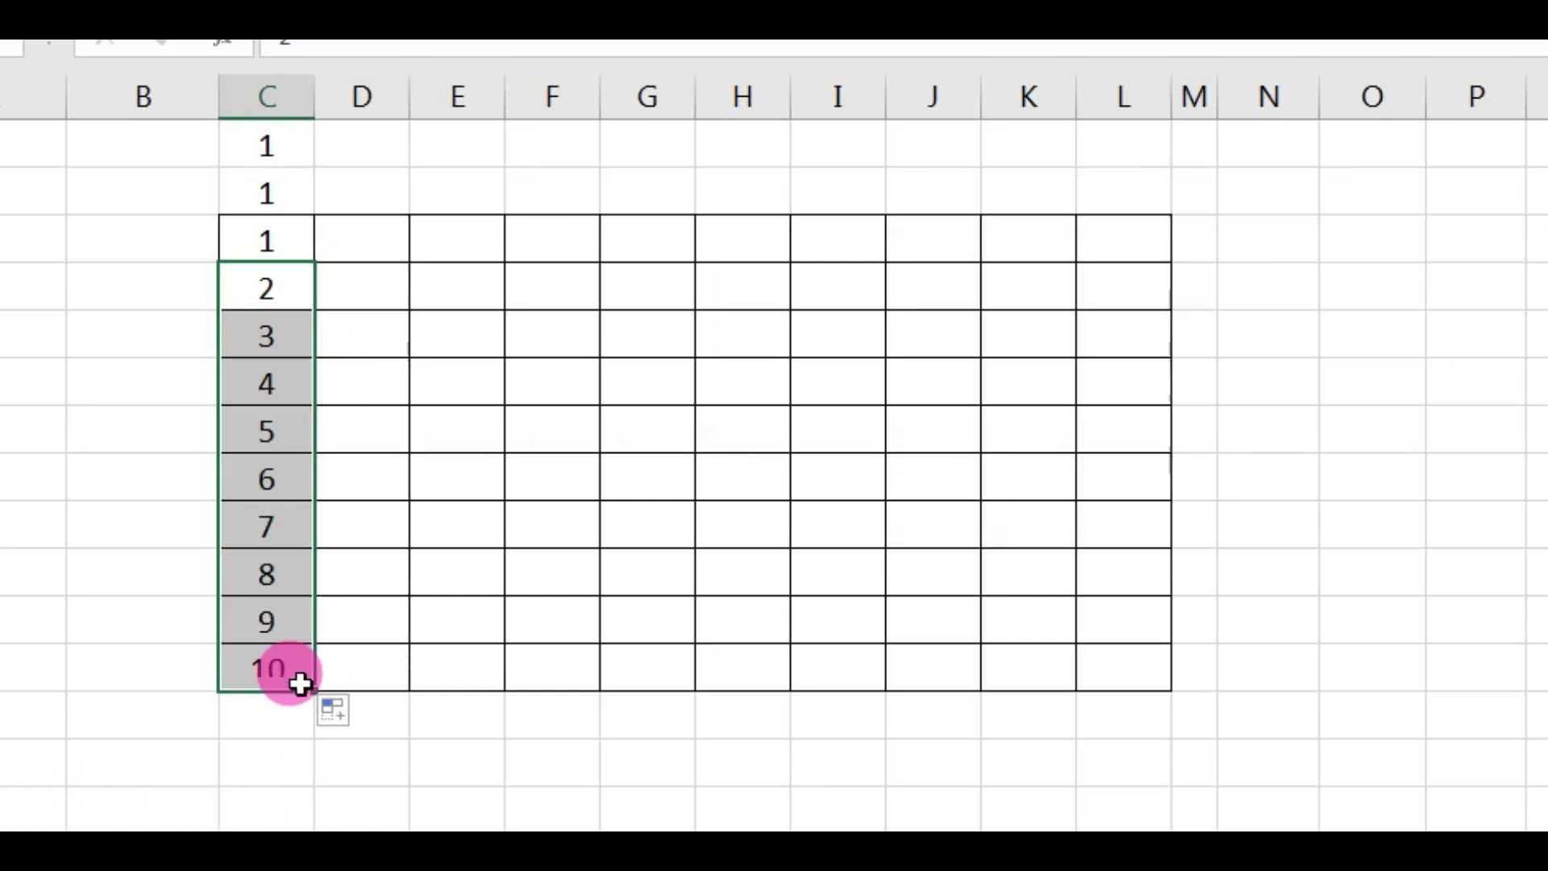
Step: Fill the top header row D4:L4 with 2 through 10 beside the corner
click(369, 240)
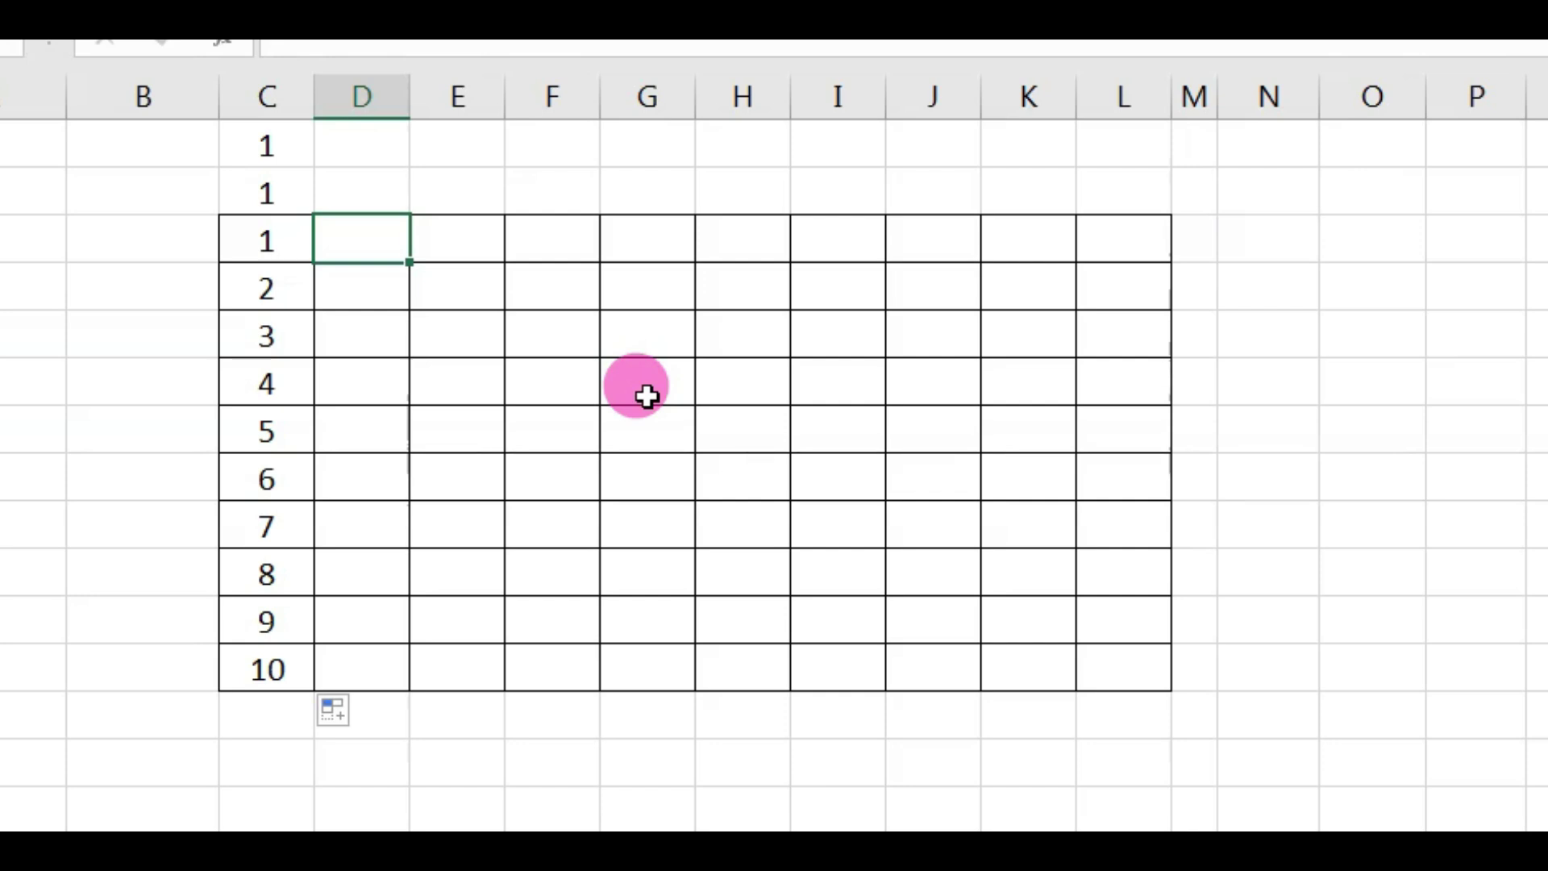
text(2)
key(Tab)
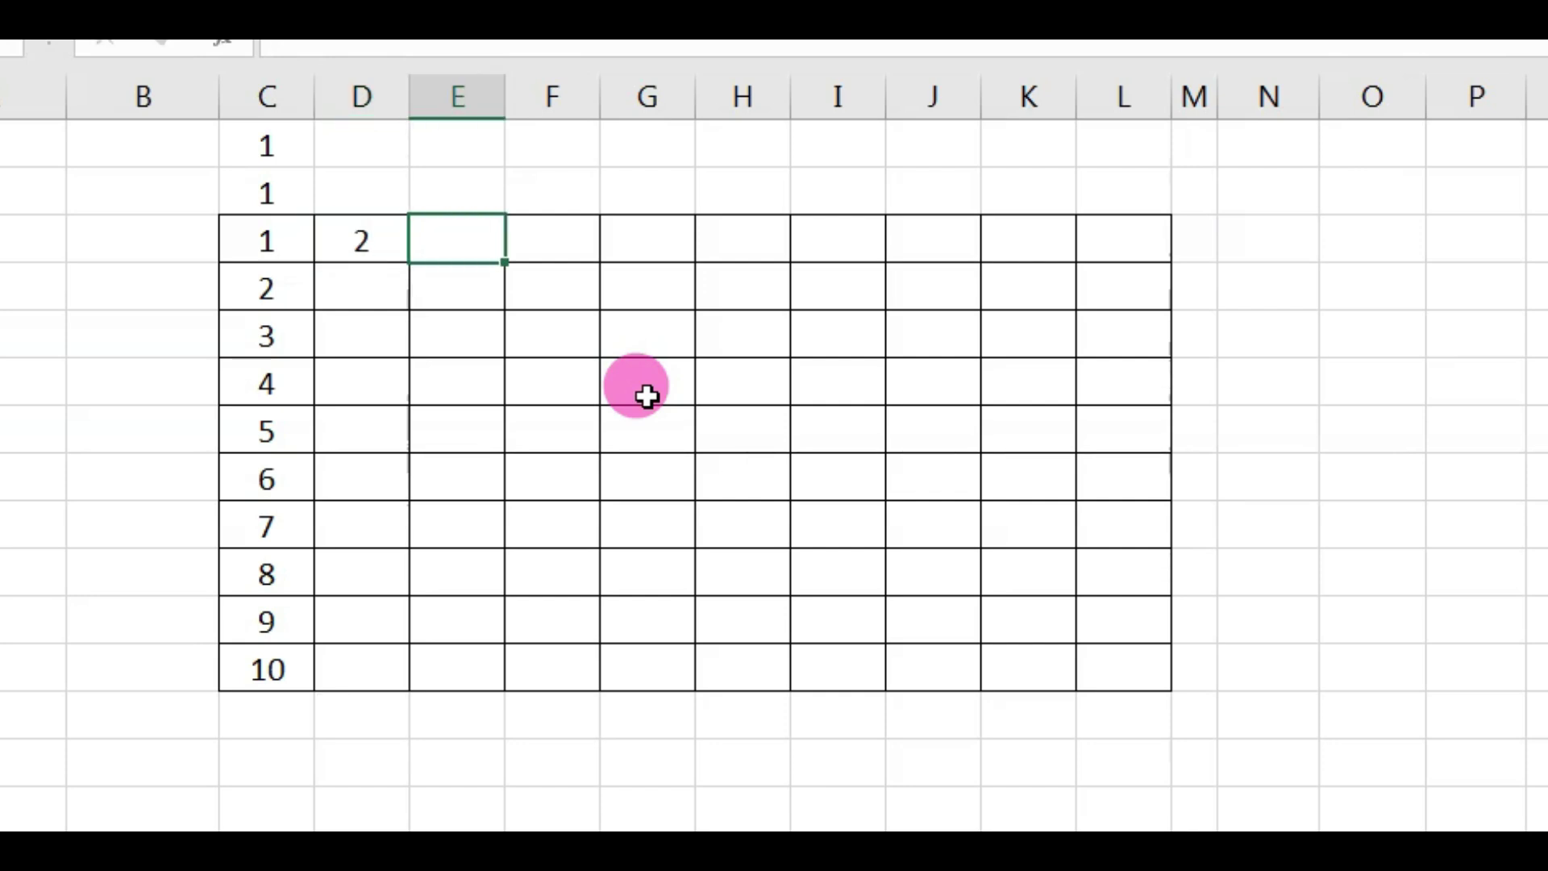
text(3)
key(Tab)
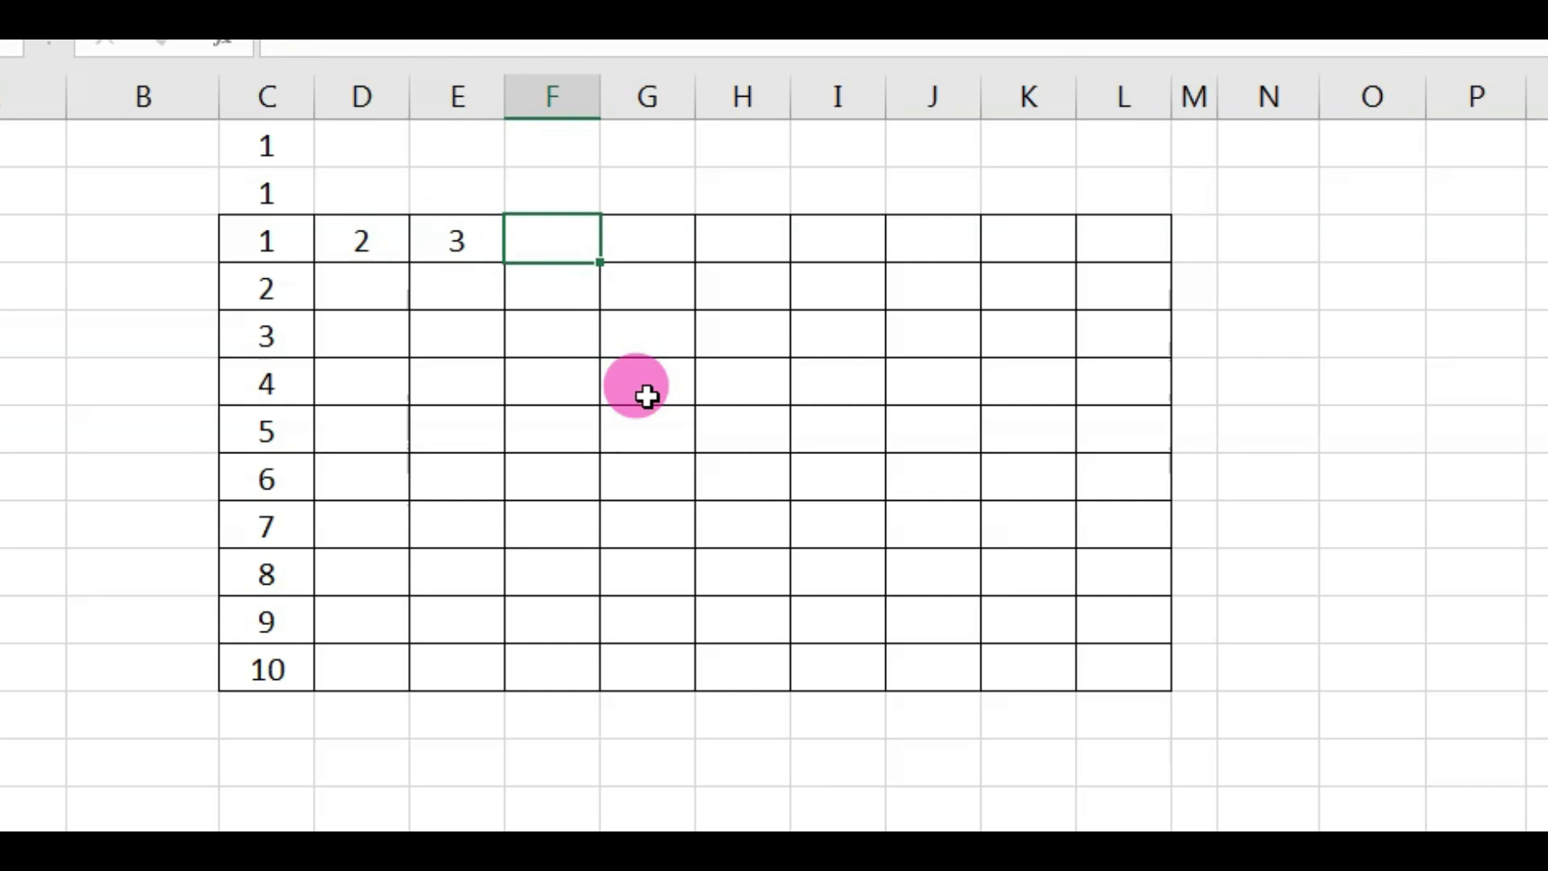
drag(347, 236, 425, 236)
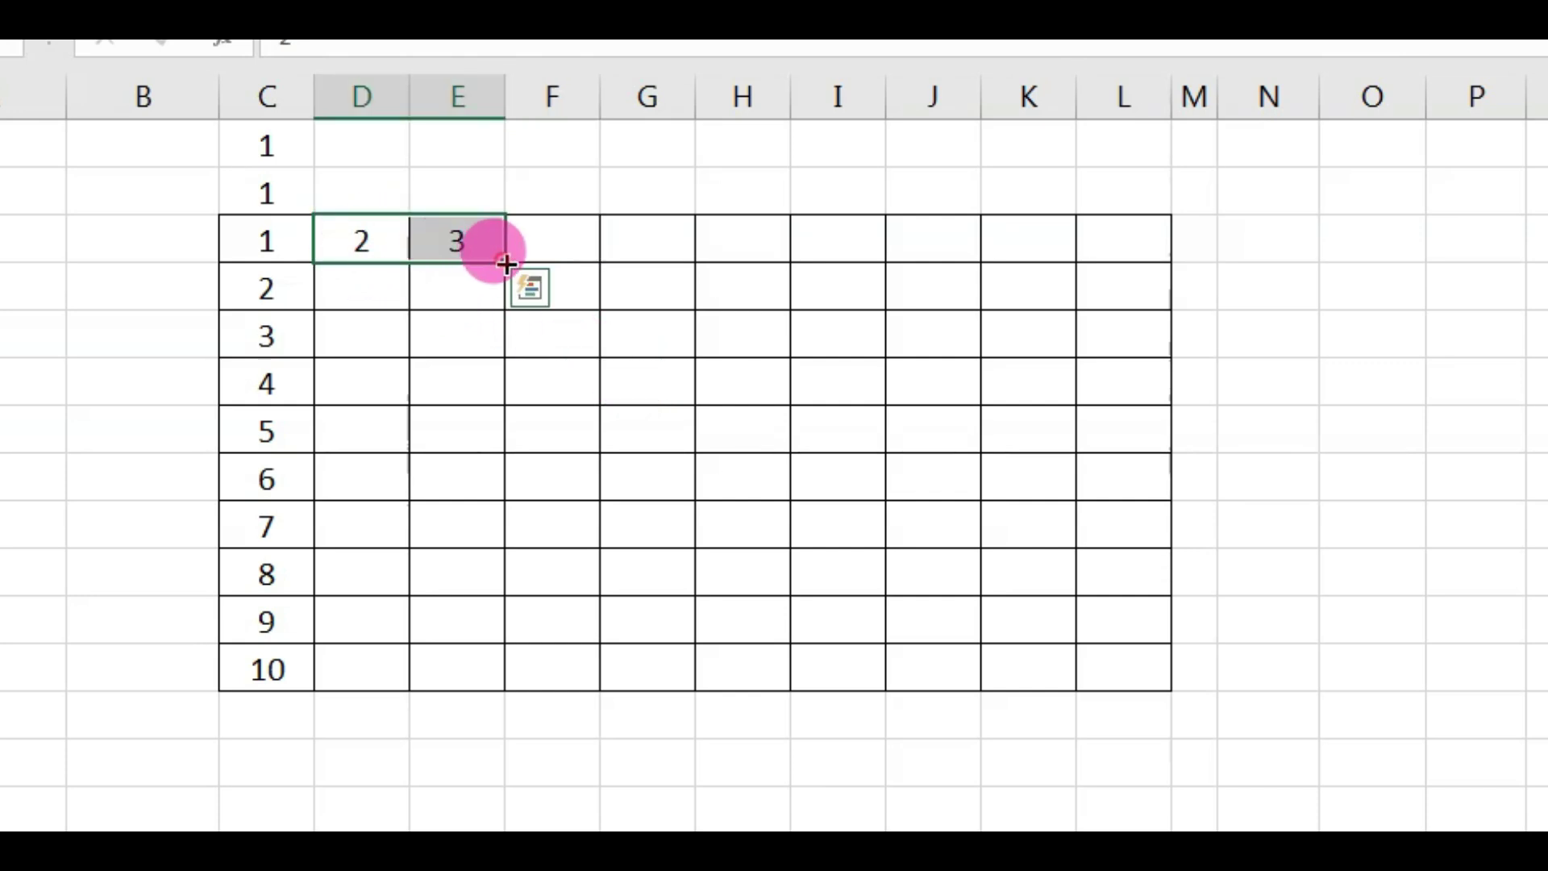
drag(505, 264, 1141, 254)
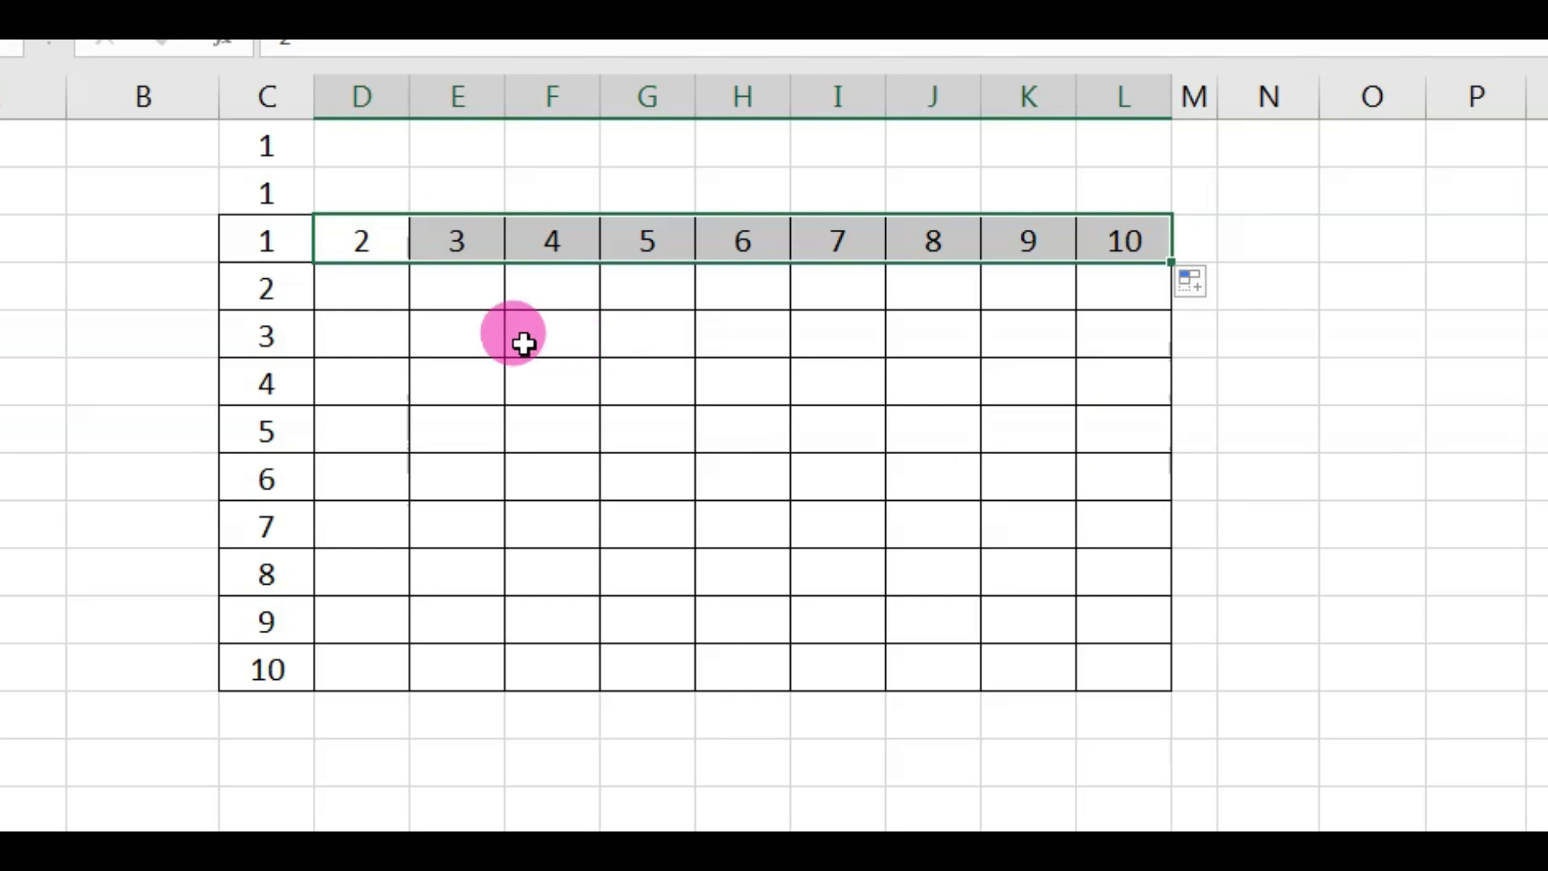
click(330, 288)
click(272, 239)
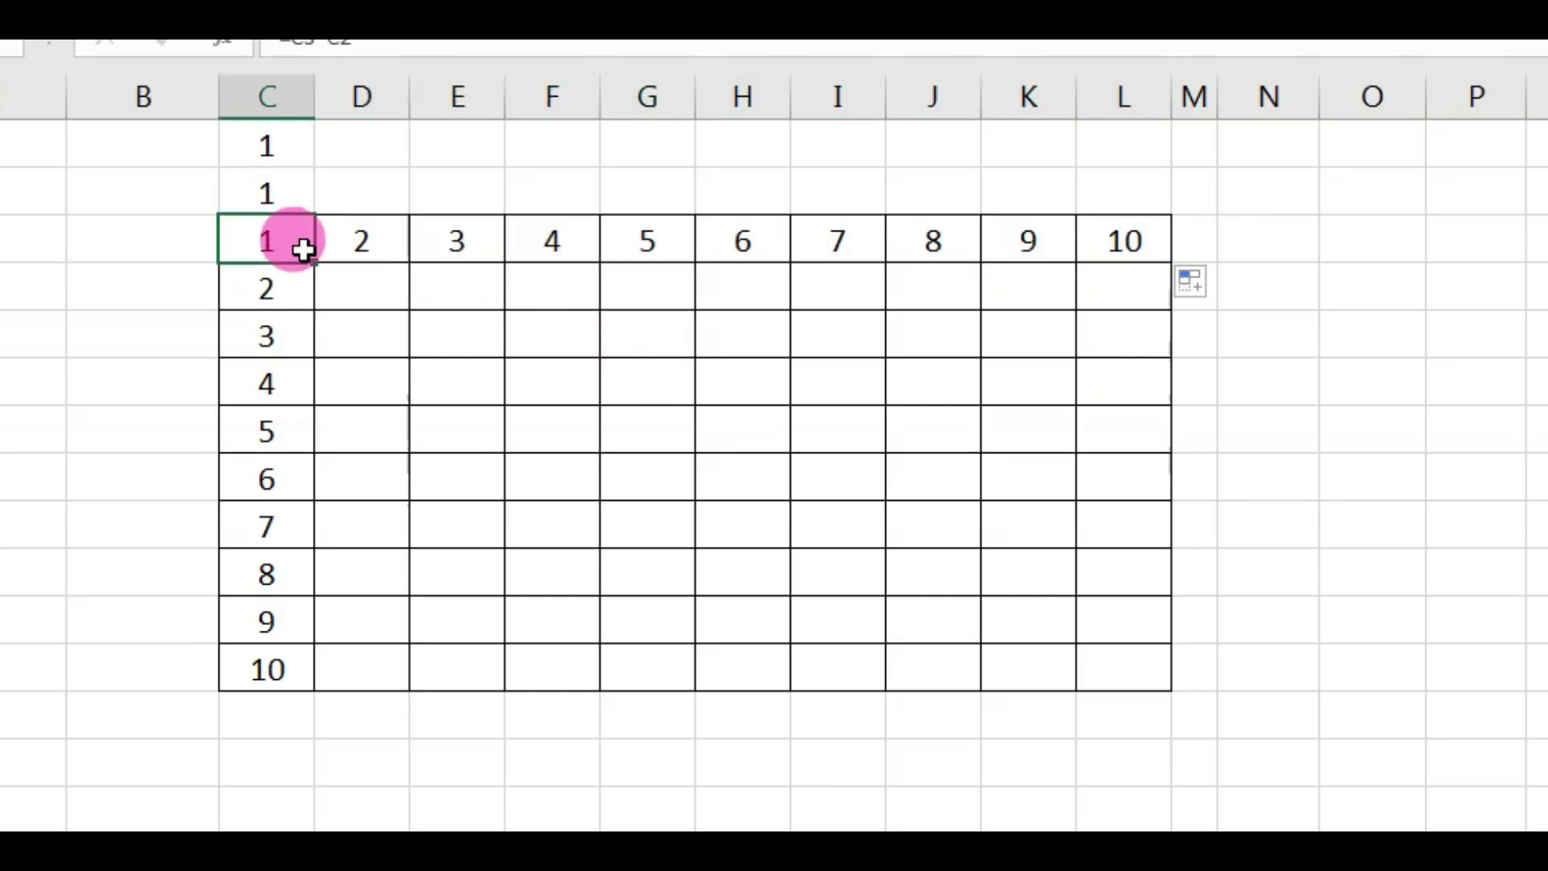
Step: Select the whole grid C4:L13 and open the Data Table dialog under What-If Analysis
drag(276, 235, 1127, 446)
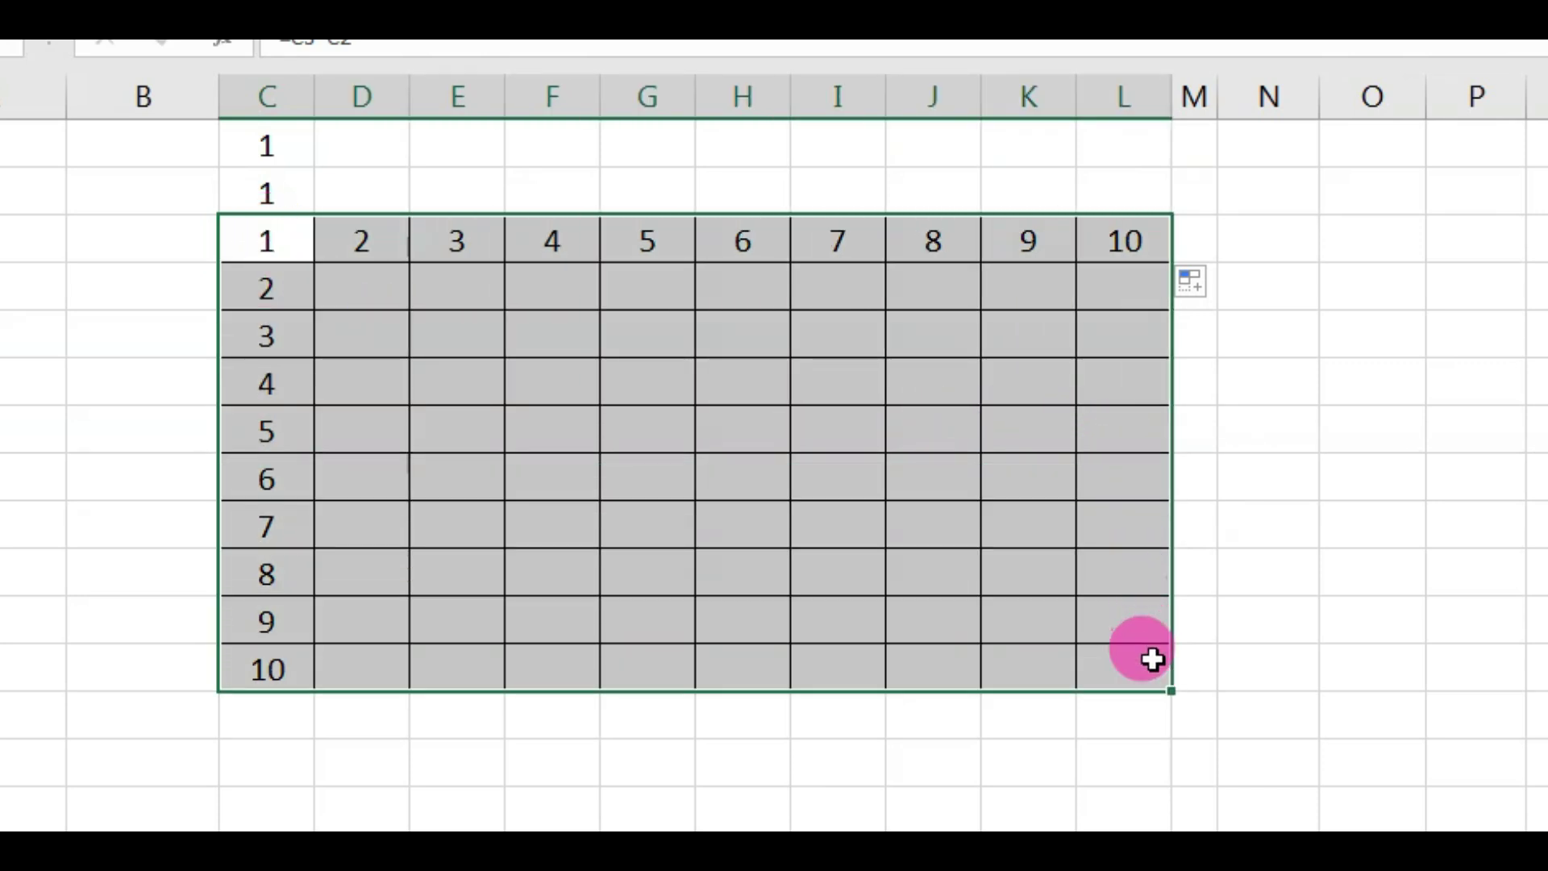
drag(1127, 445, 1153, 660)
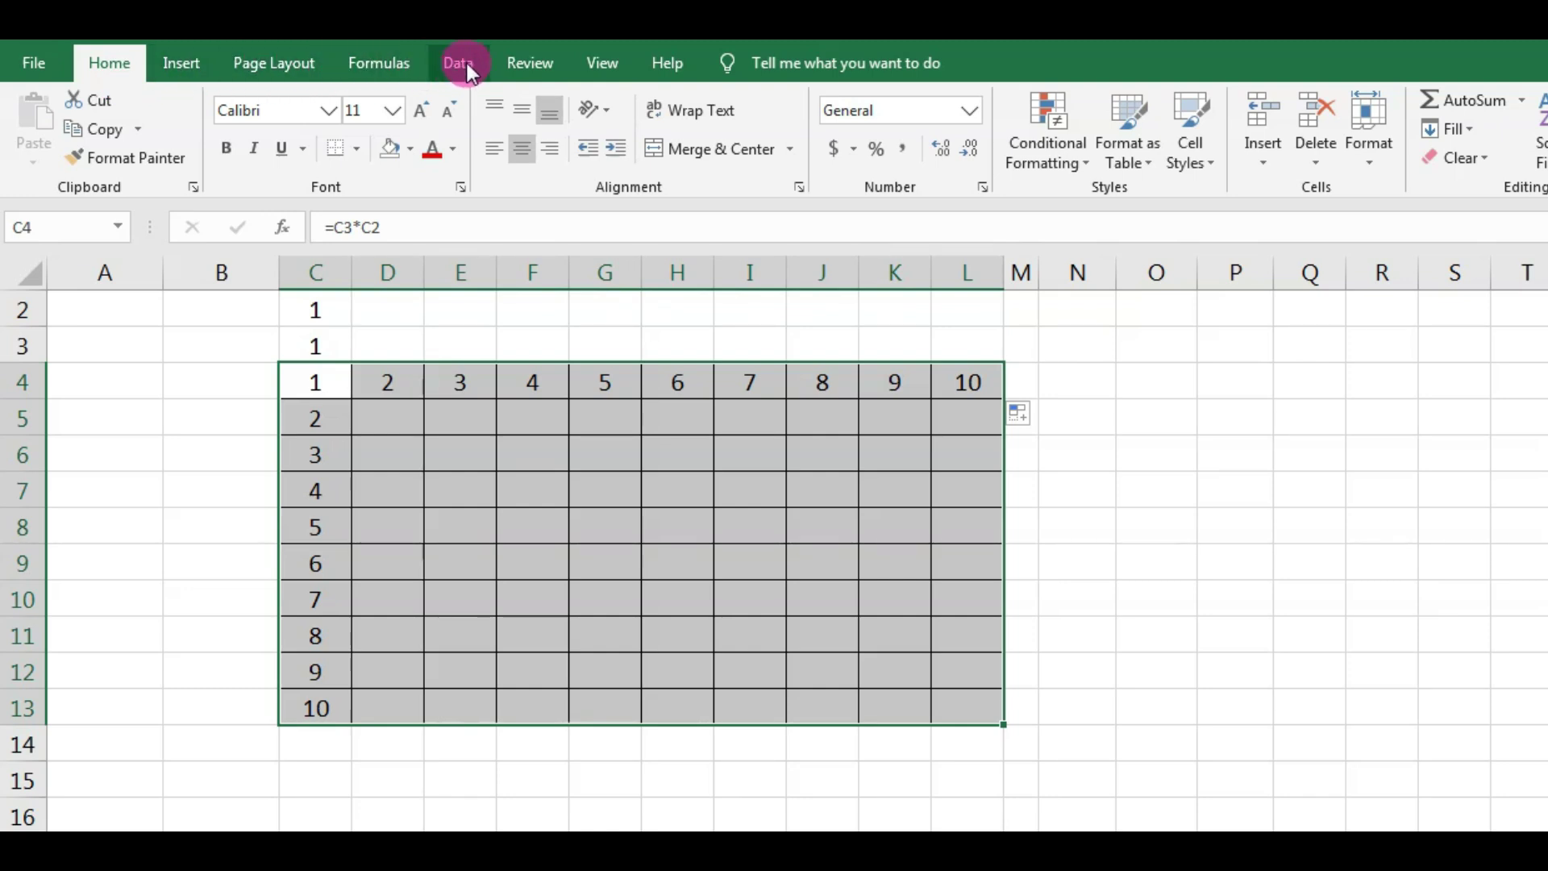
click(464, 69)
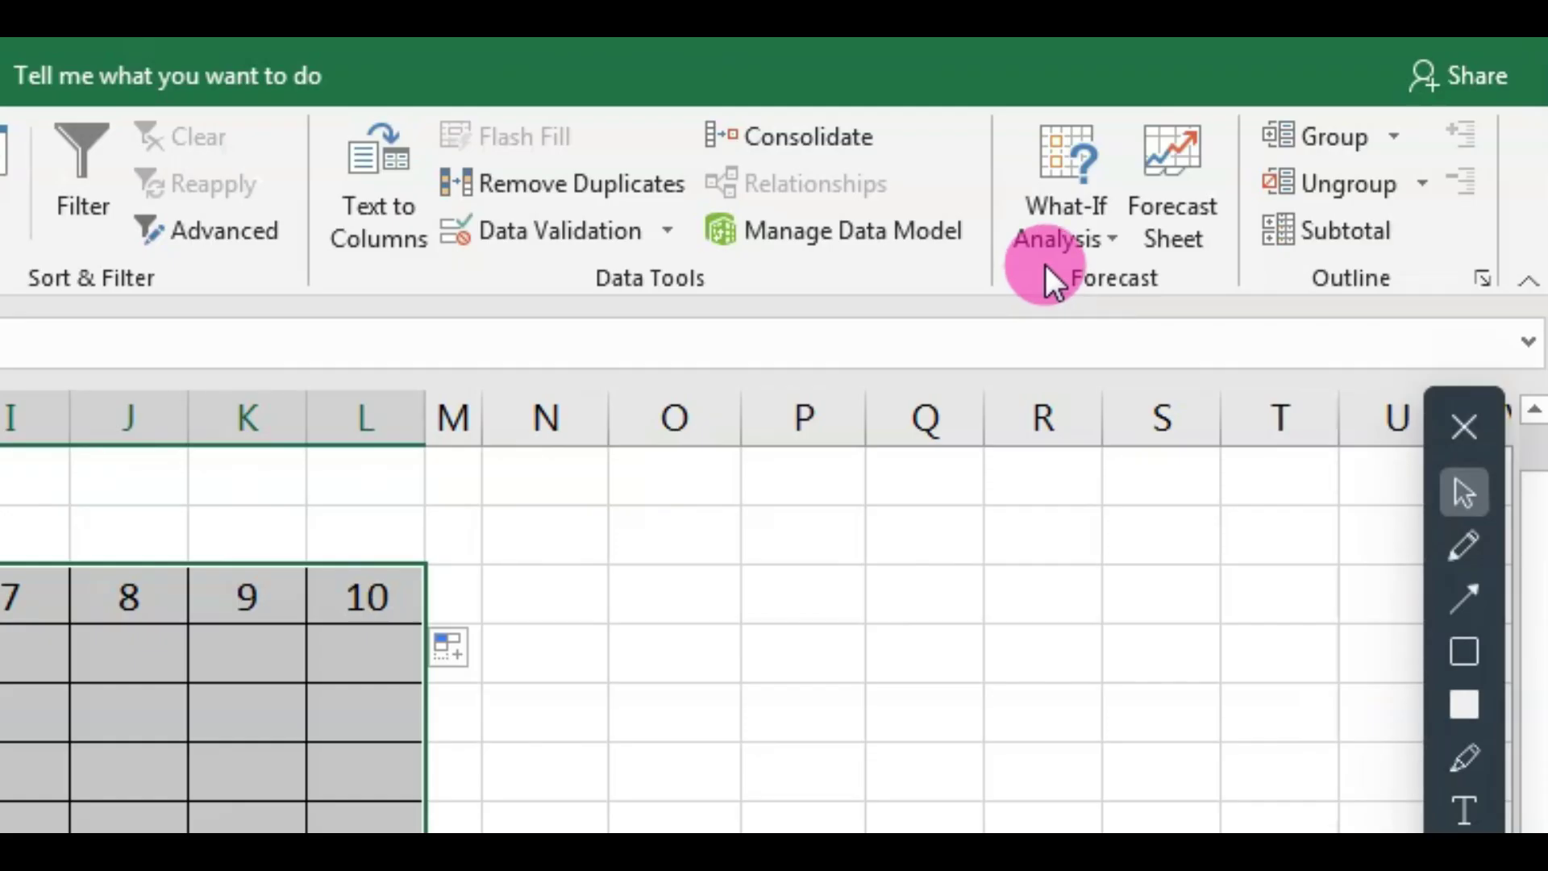
click(1113, 244)
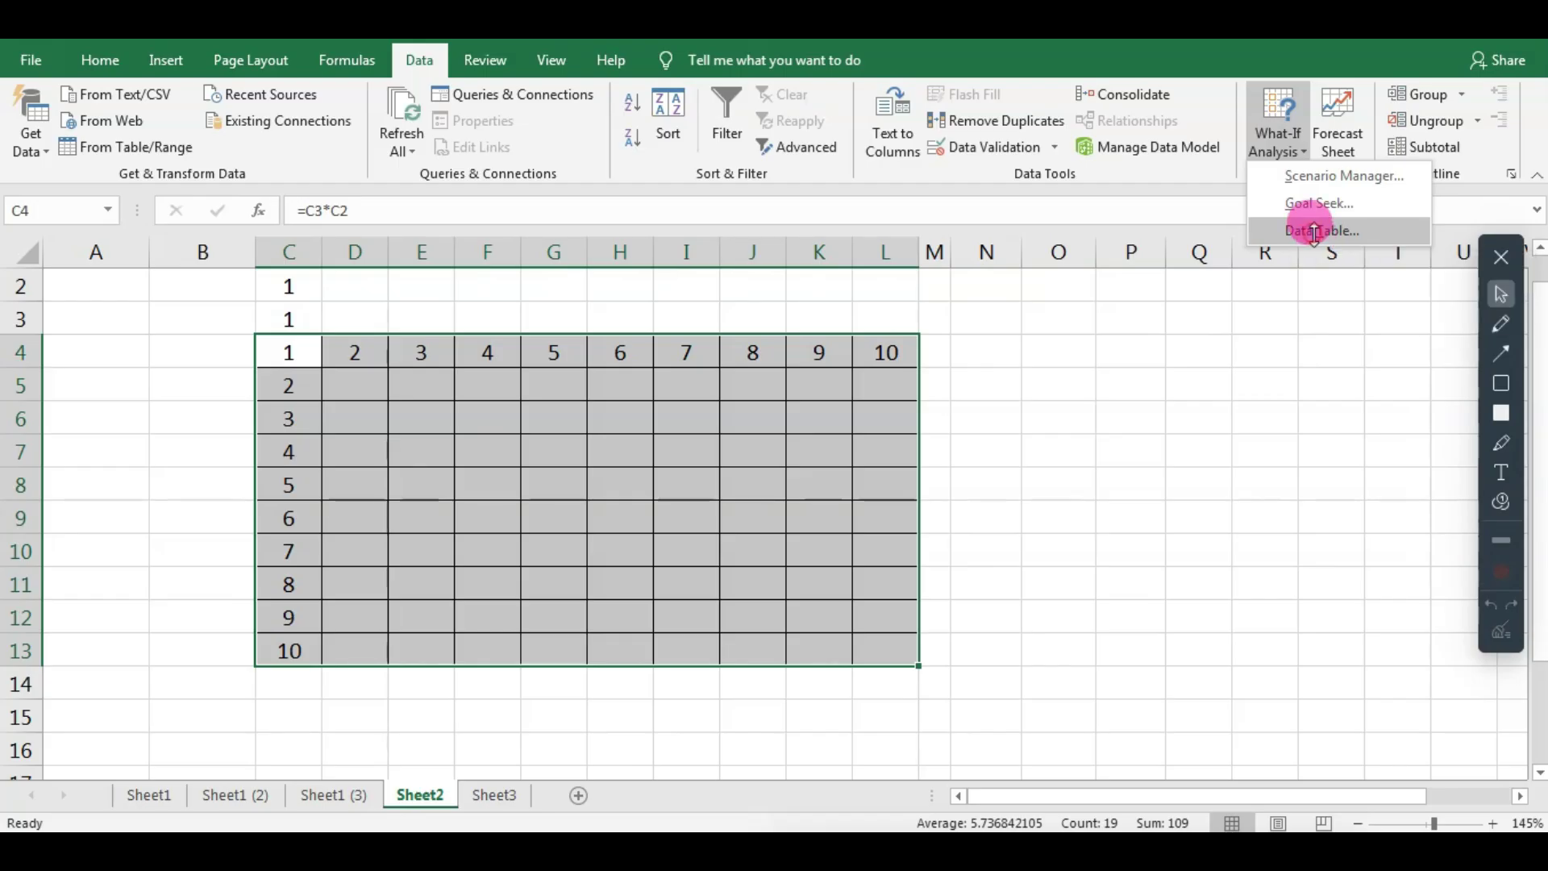
click(1131, 380)
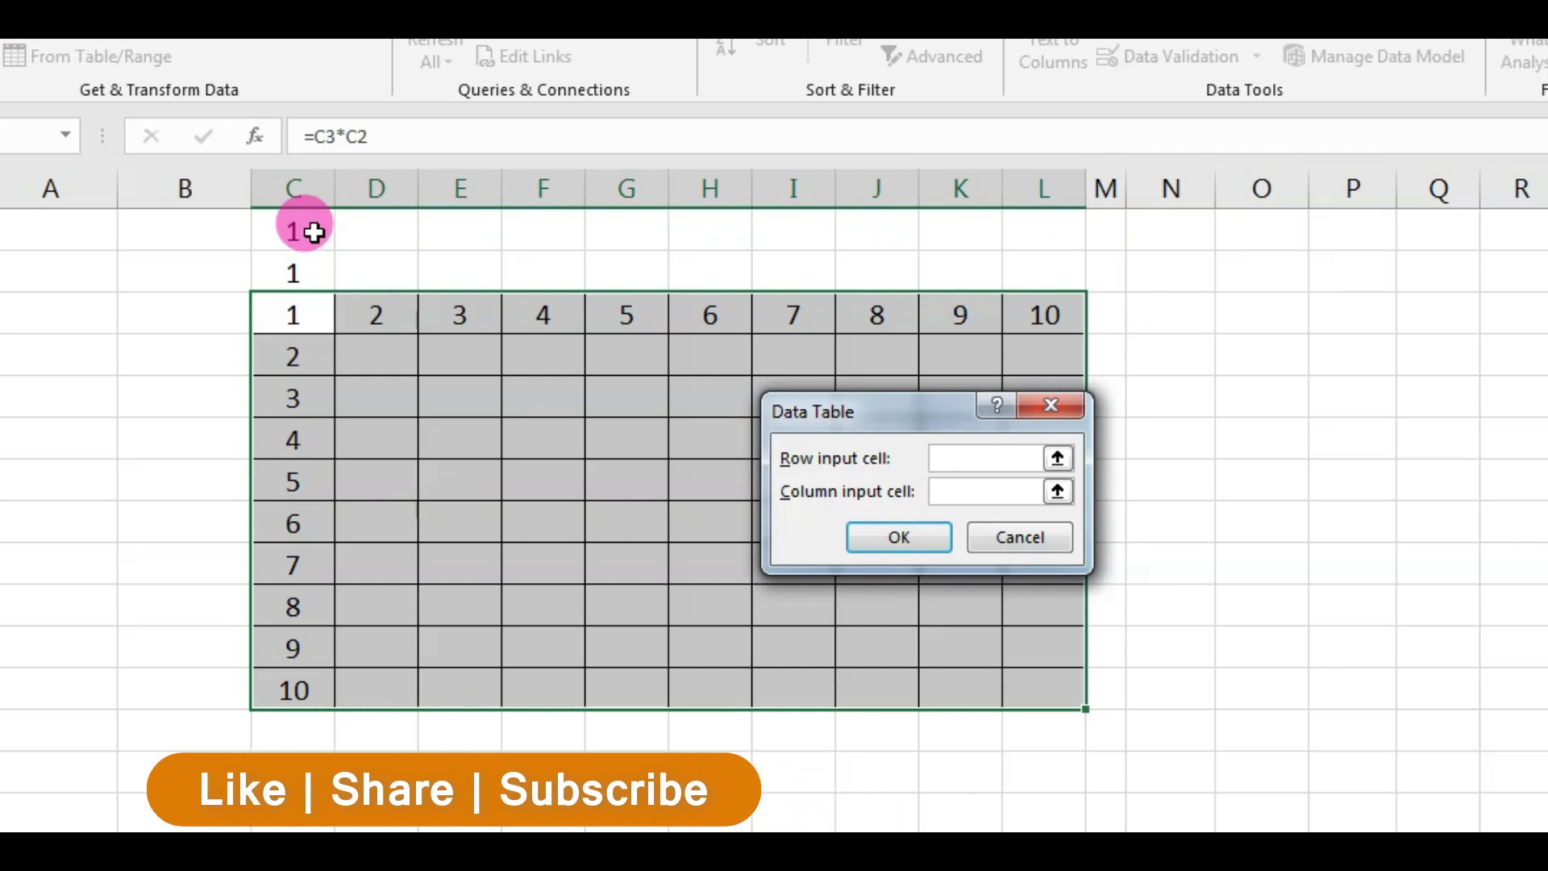
Step: Complete the data table with row input $C$2 and column input $C$3, filling products up to 100
click(314, 233)
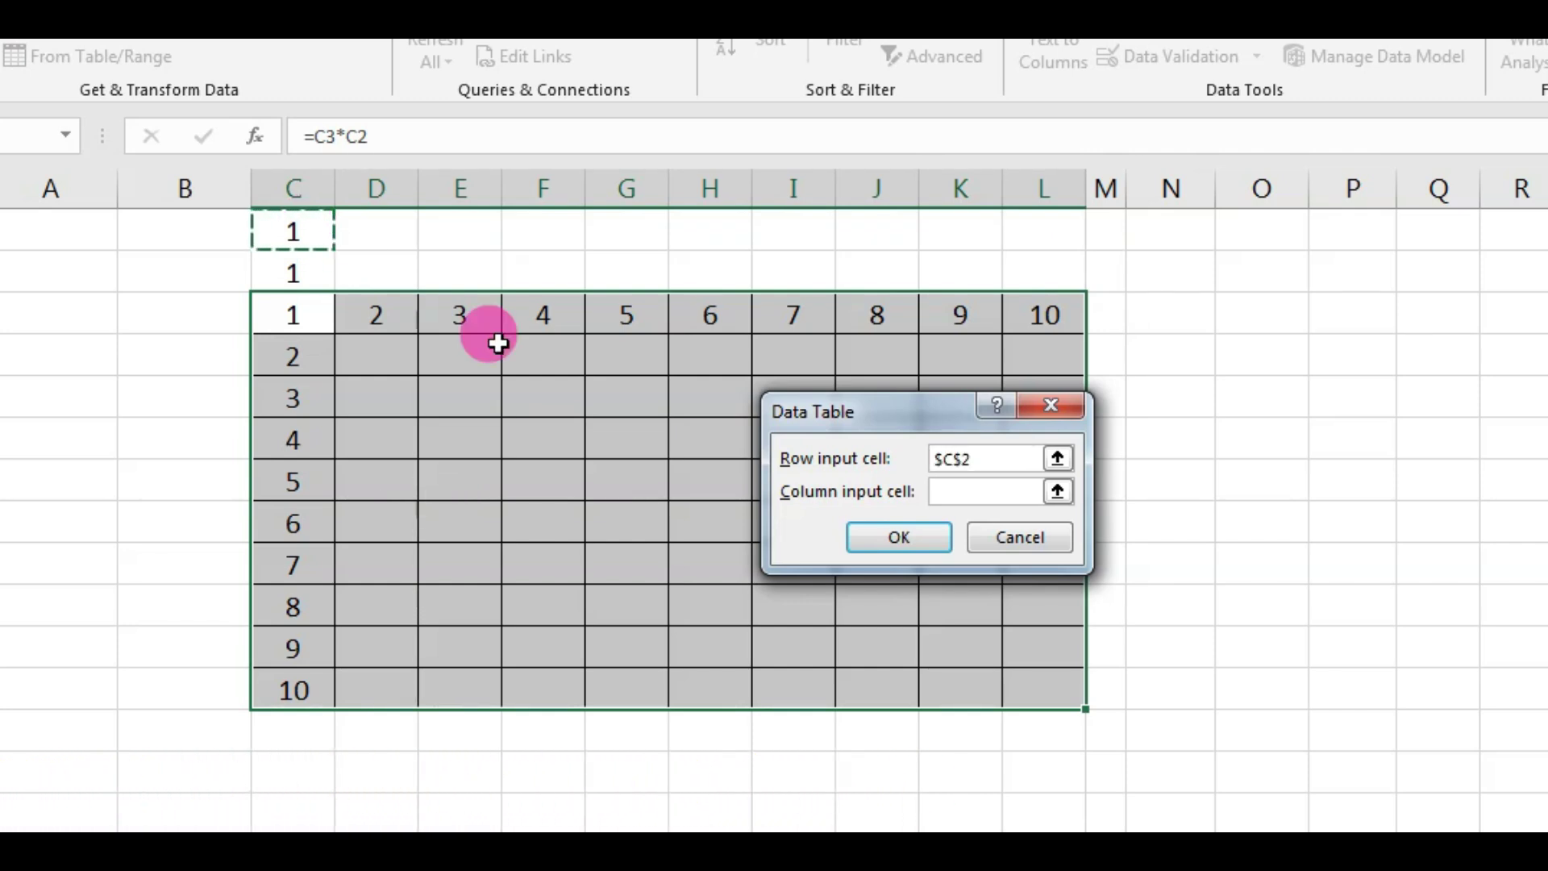
click(967, 491)
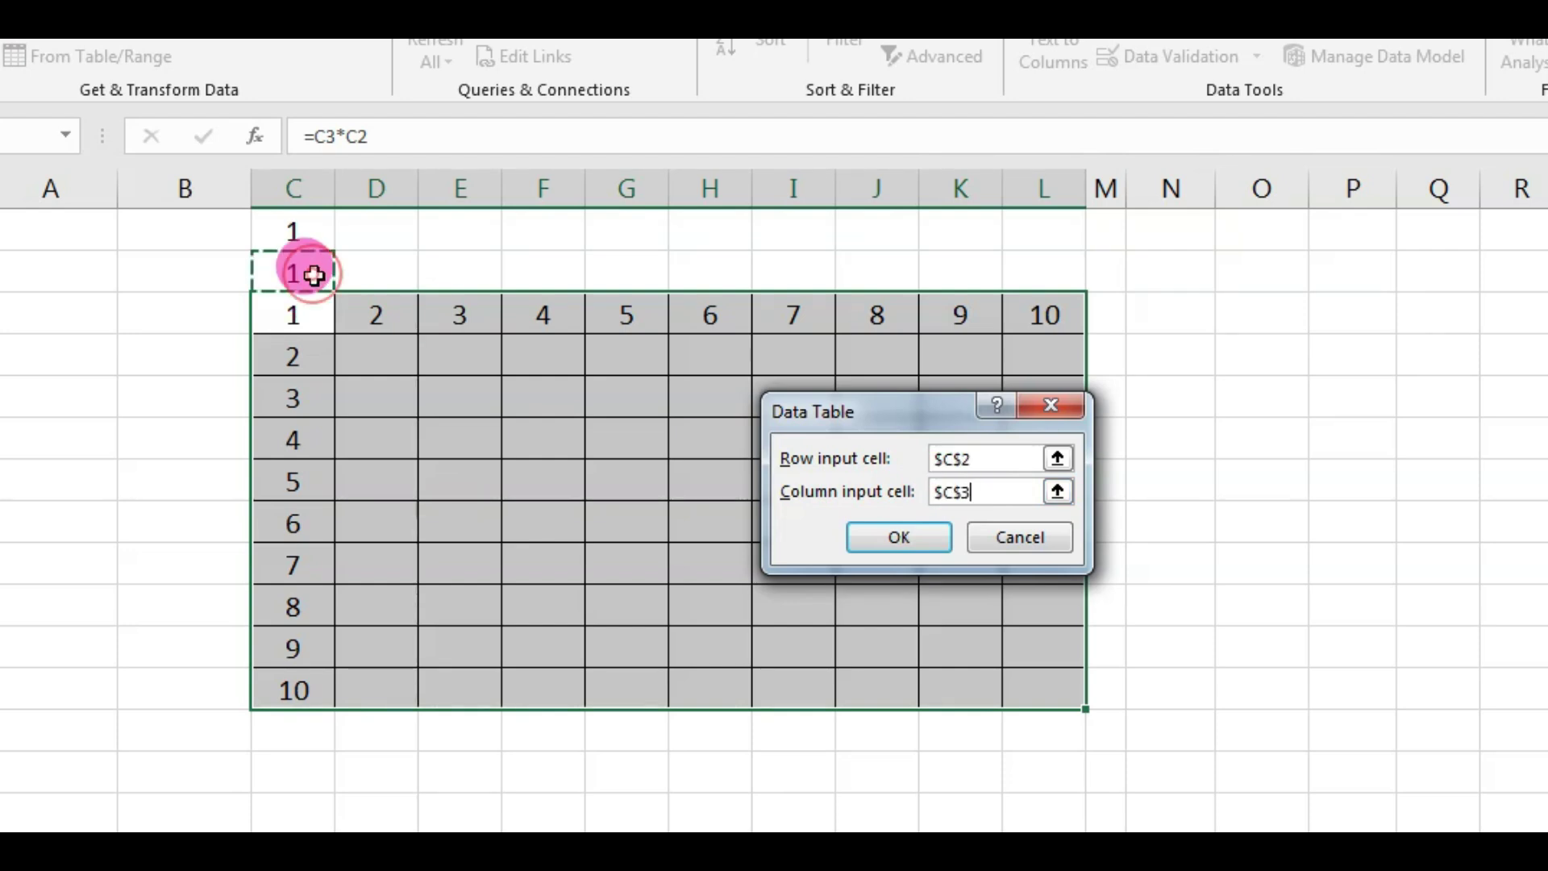
click(897, 536)
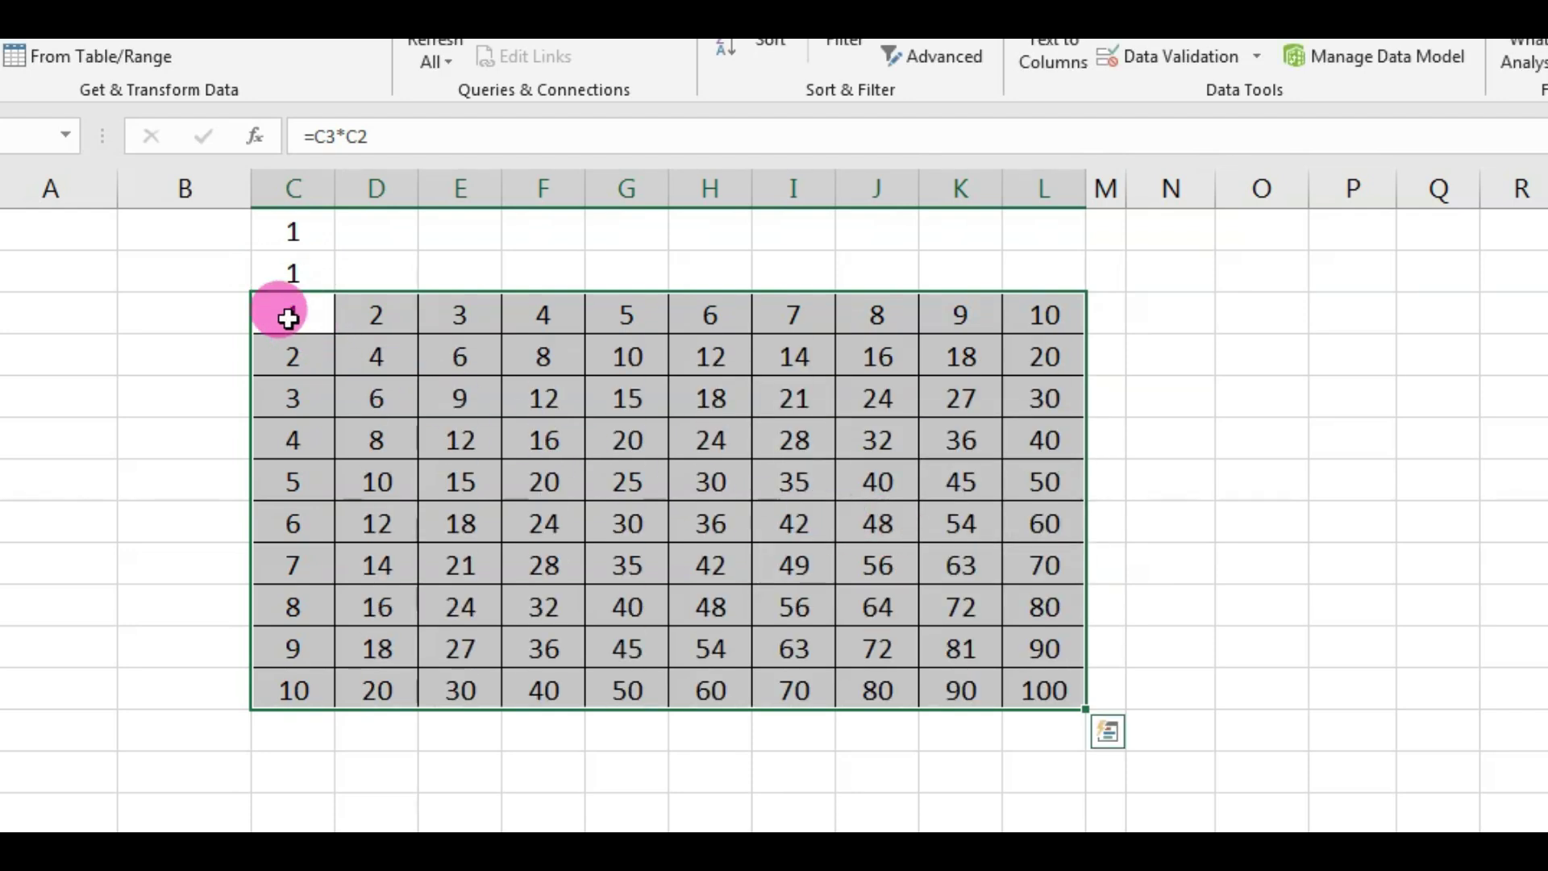
drag(303, 328, 1040, 319)
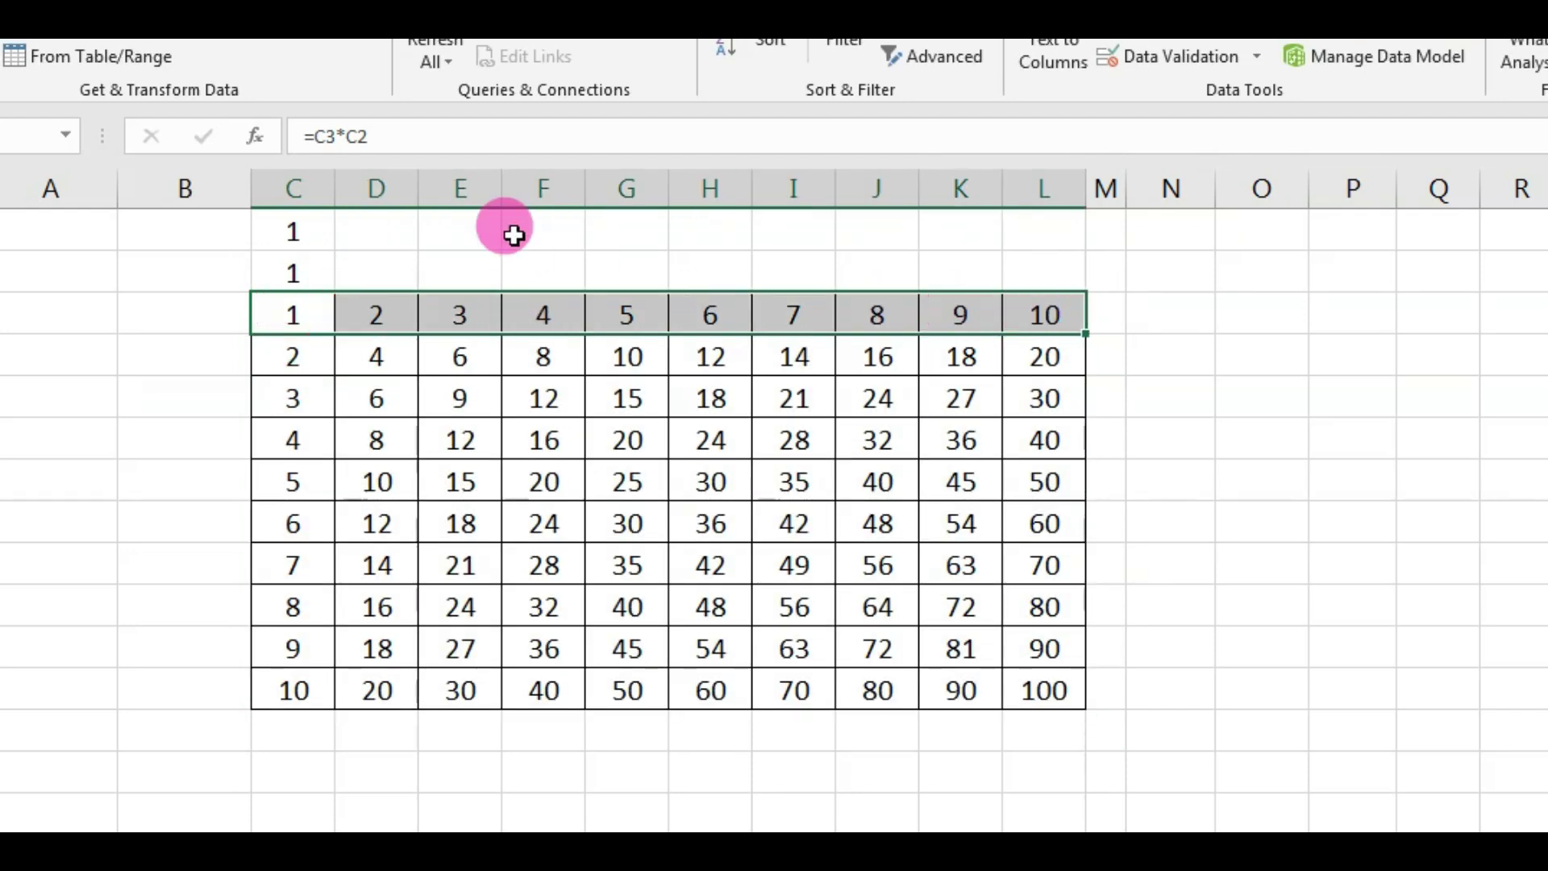
Step: Shade the top header row C3:L3 yellow and the left header column C3:C12 light green
click(192, 63)
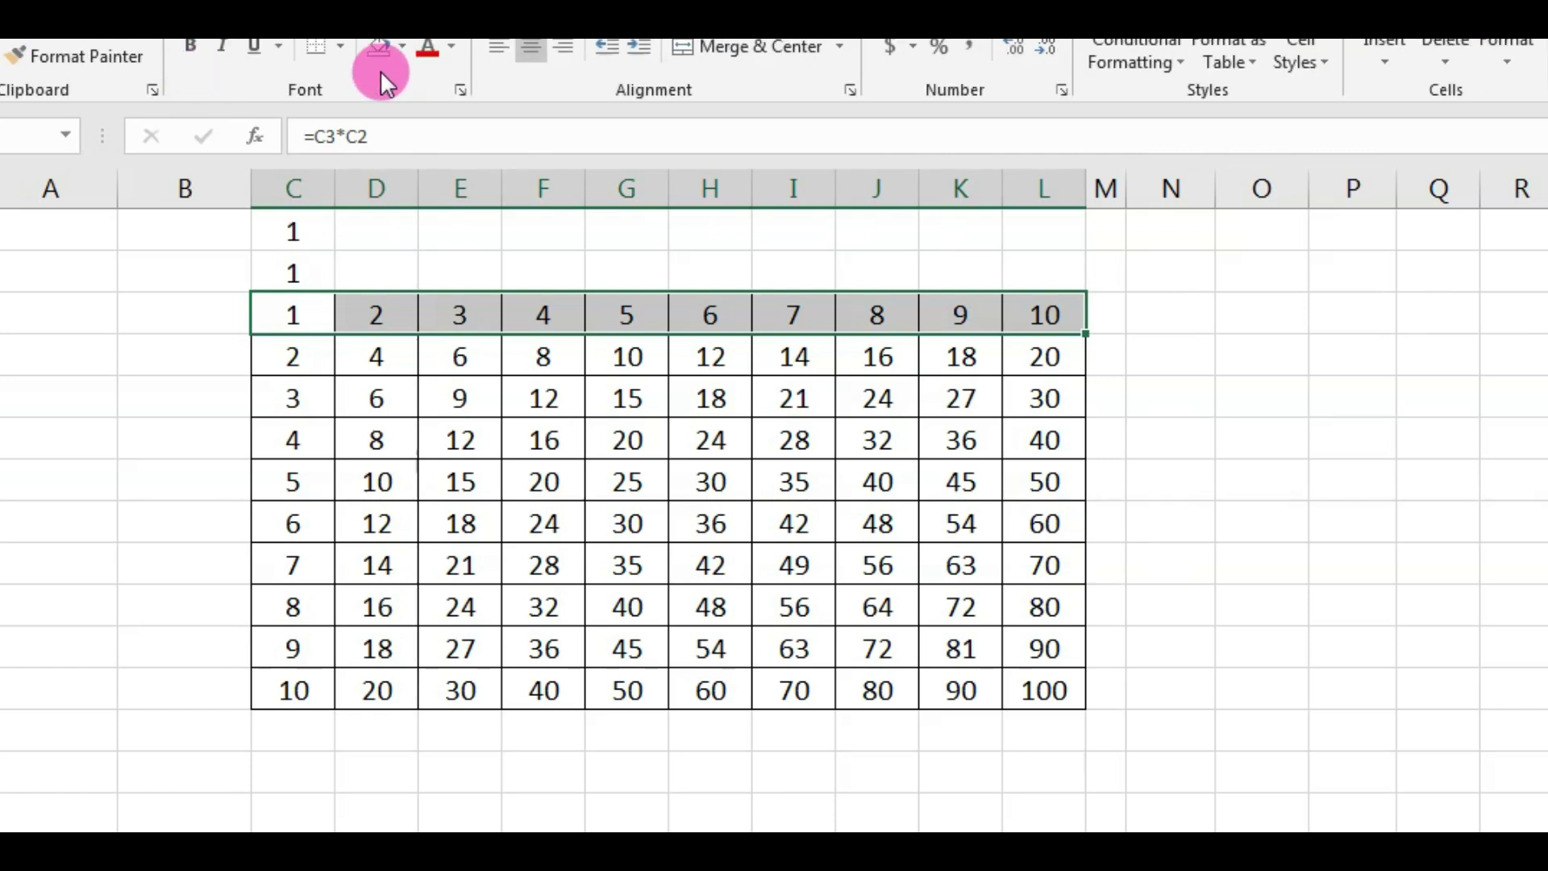
click(402, 45)
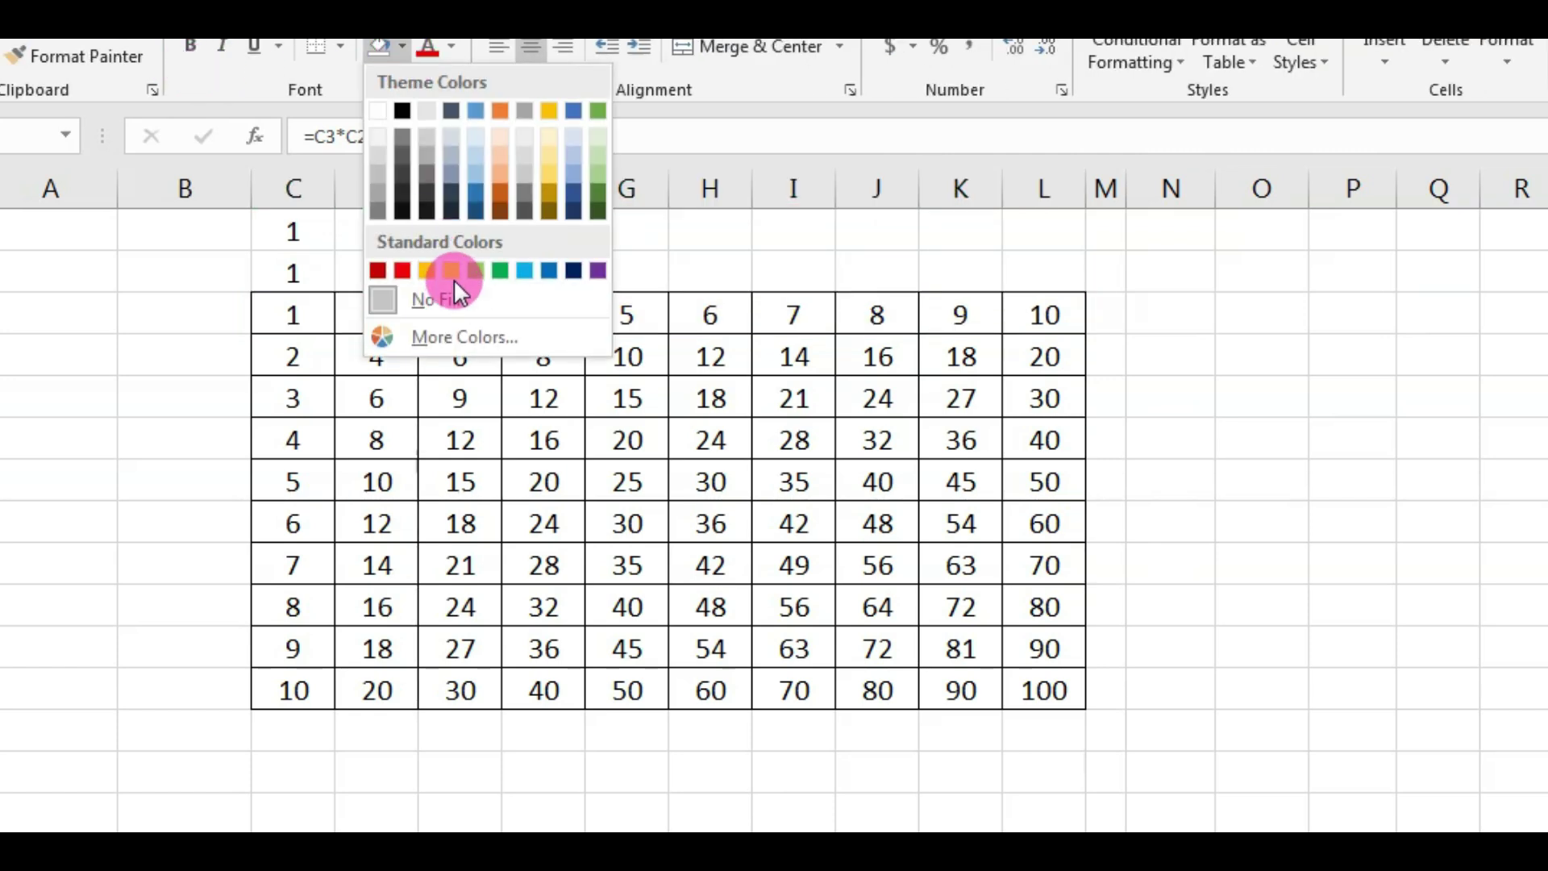
click(451, 271)
drag(315, 316, 323, 713)
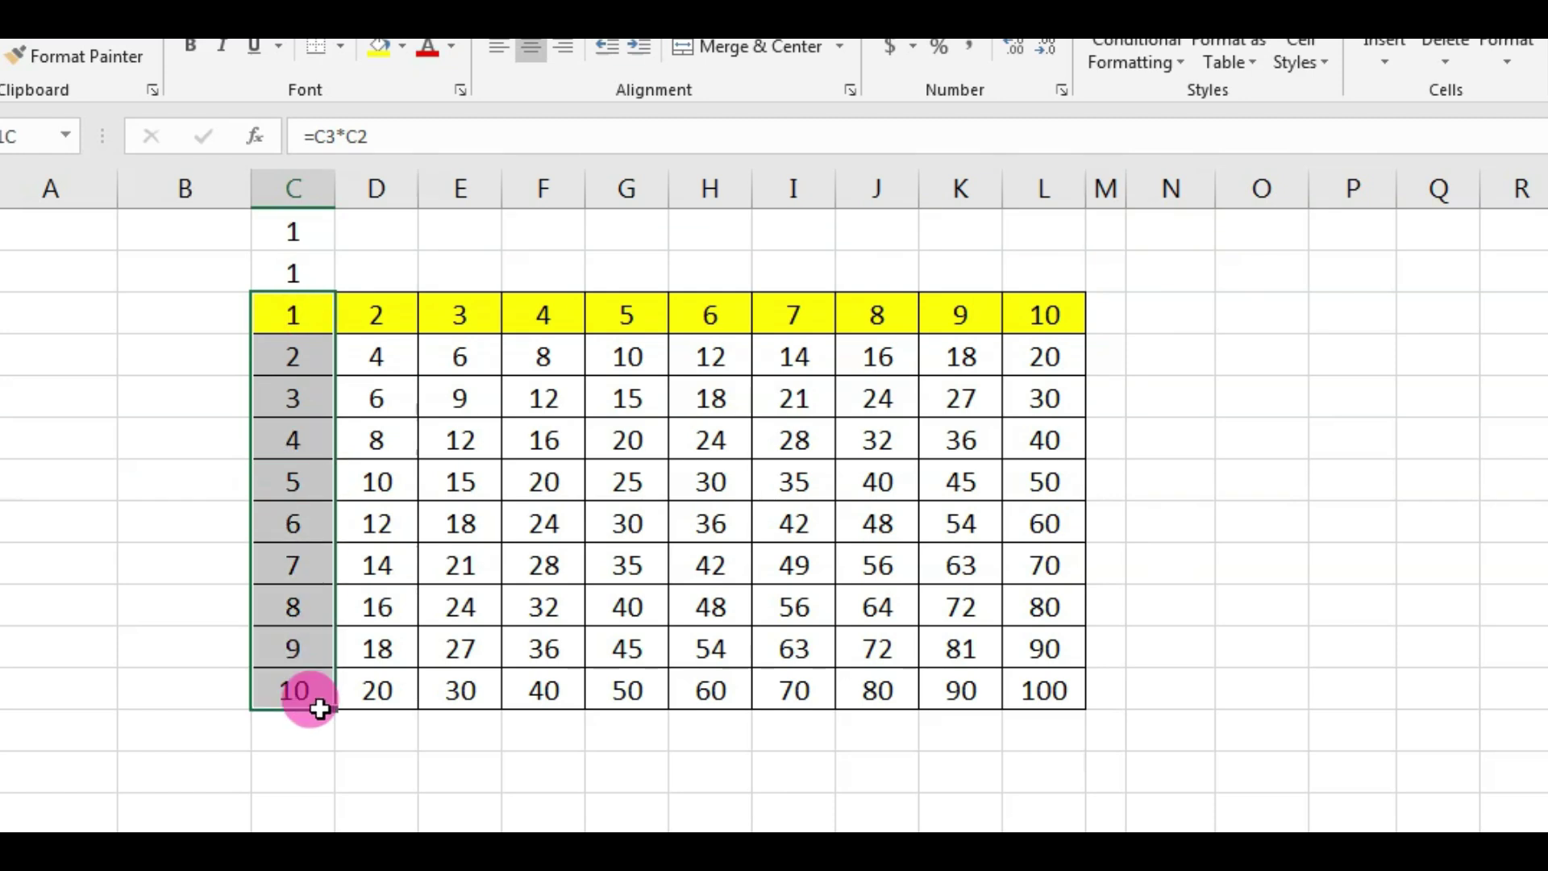
click(402, 46)
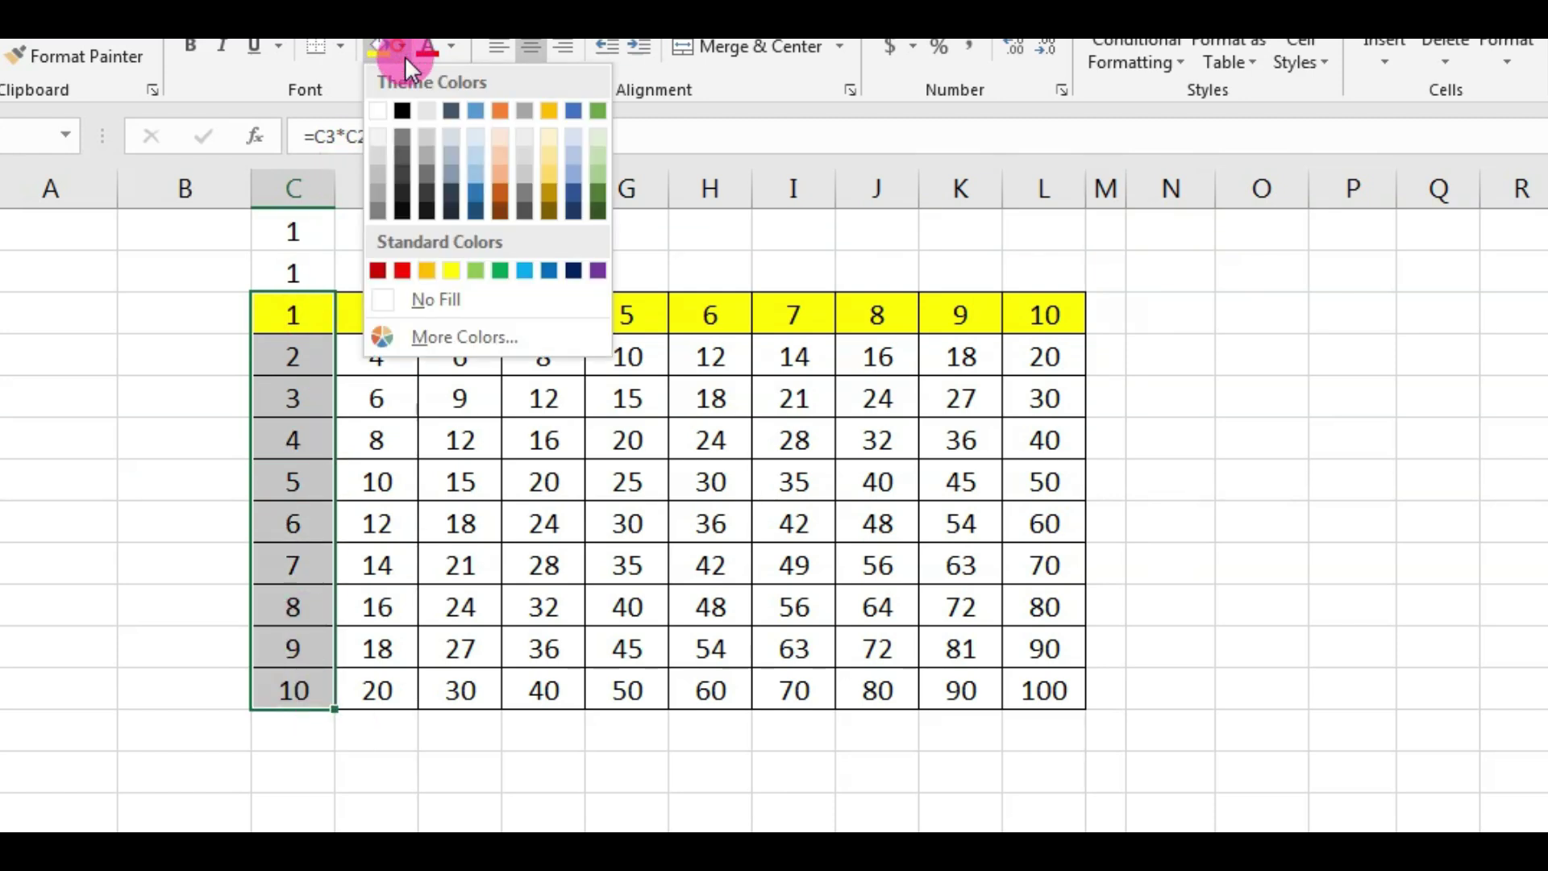
click(476, 273)
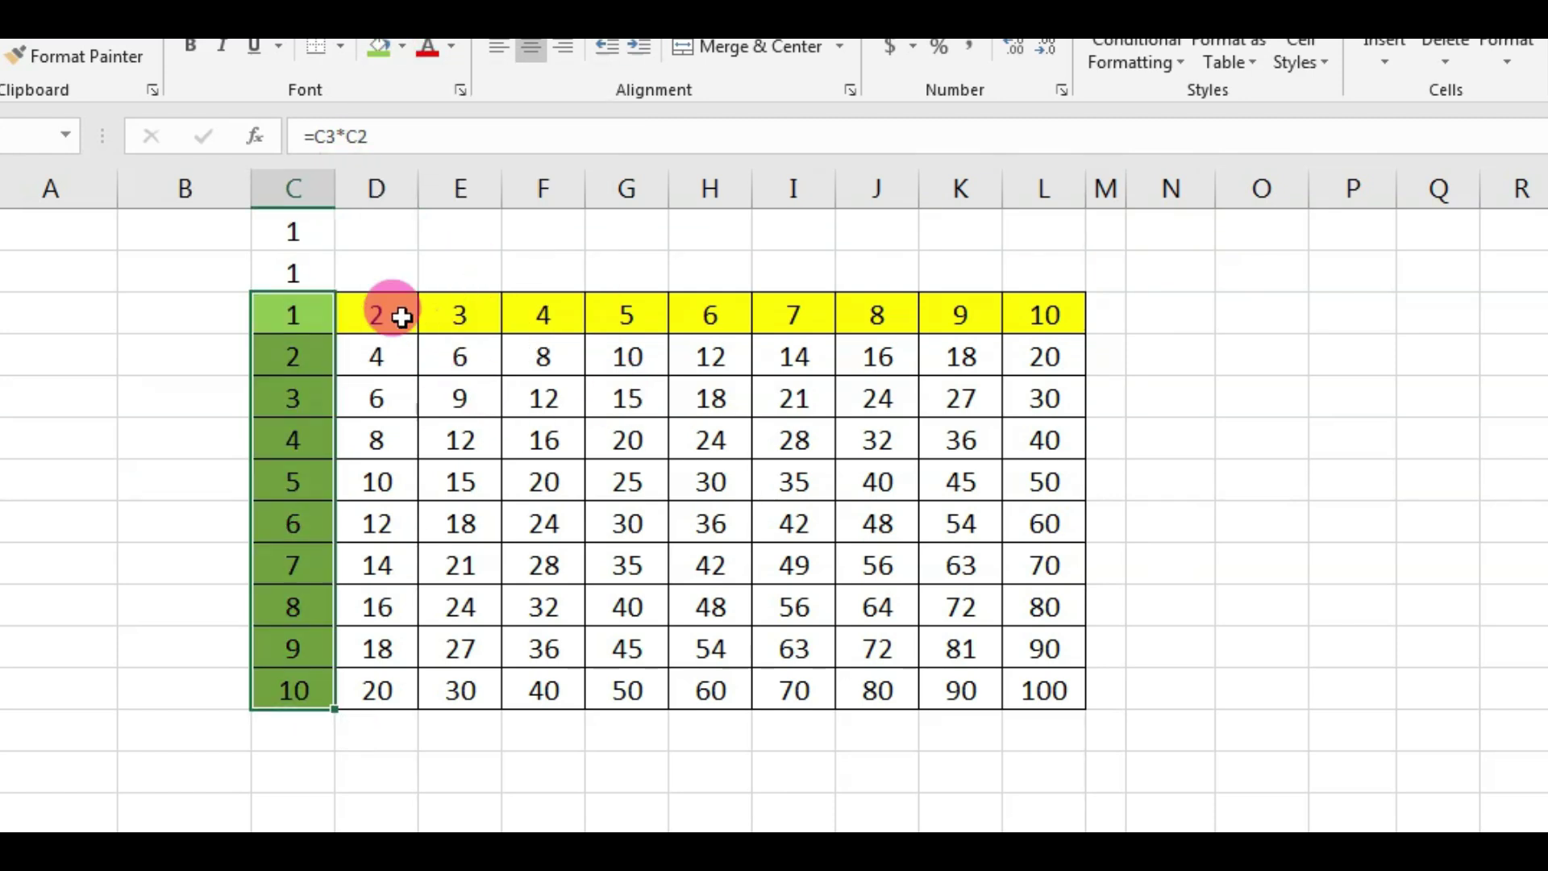
click(400, 315)
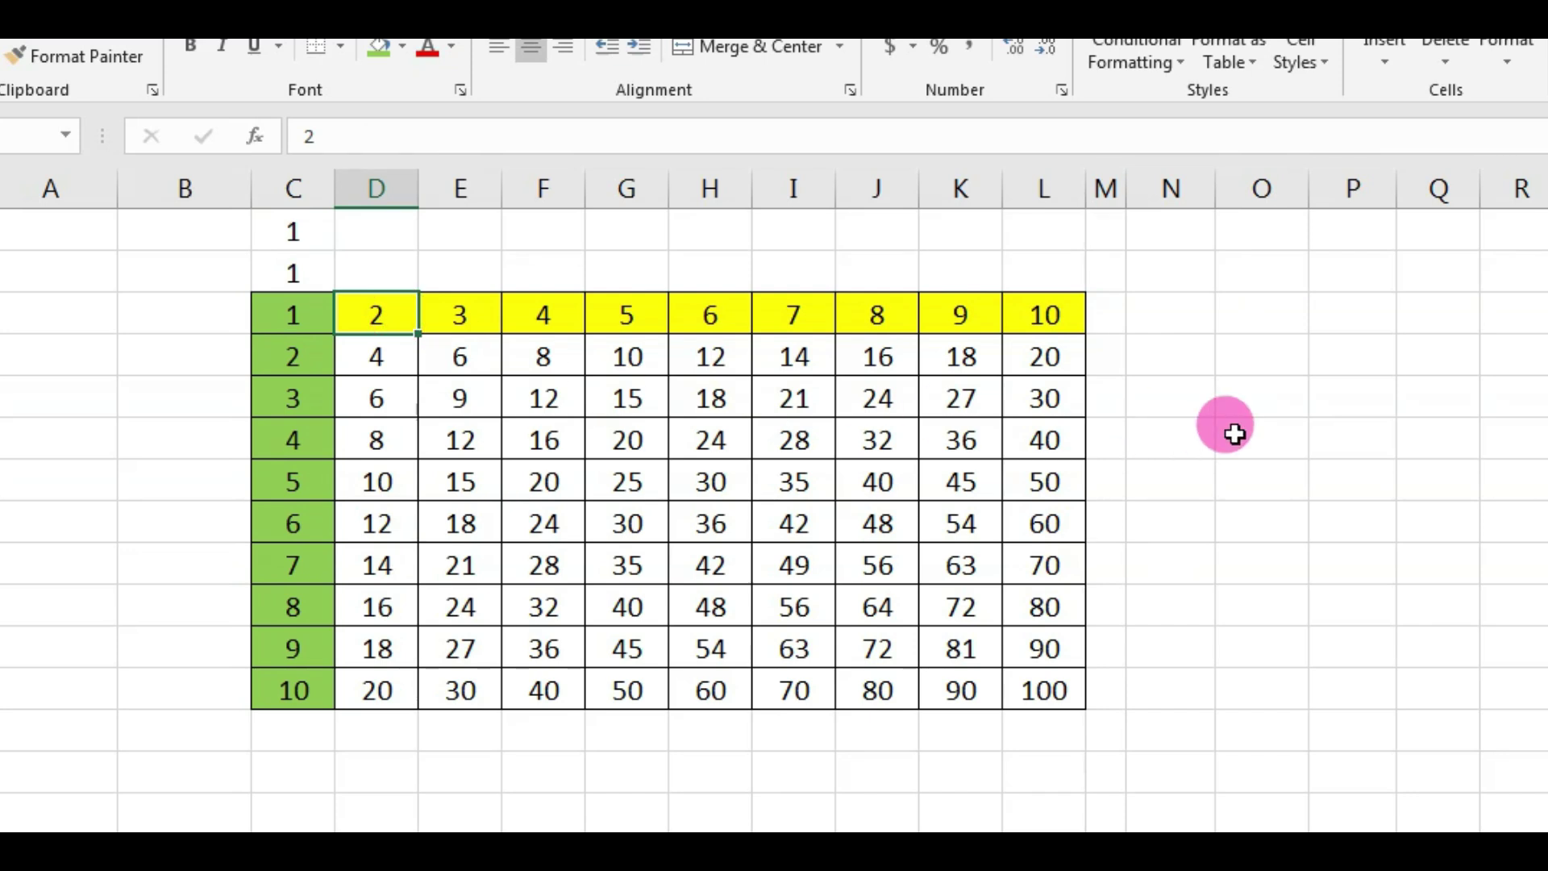
Step: Enter 11, 12, 13 and 14 into header cells D3 through G3
text(11)
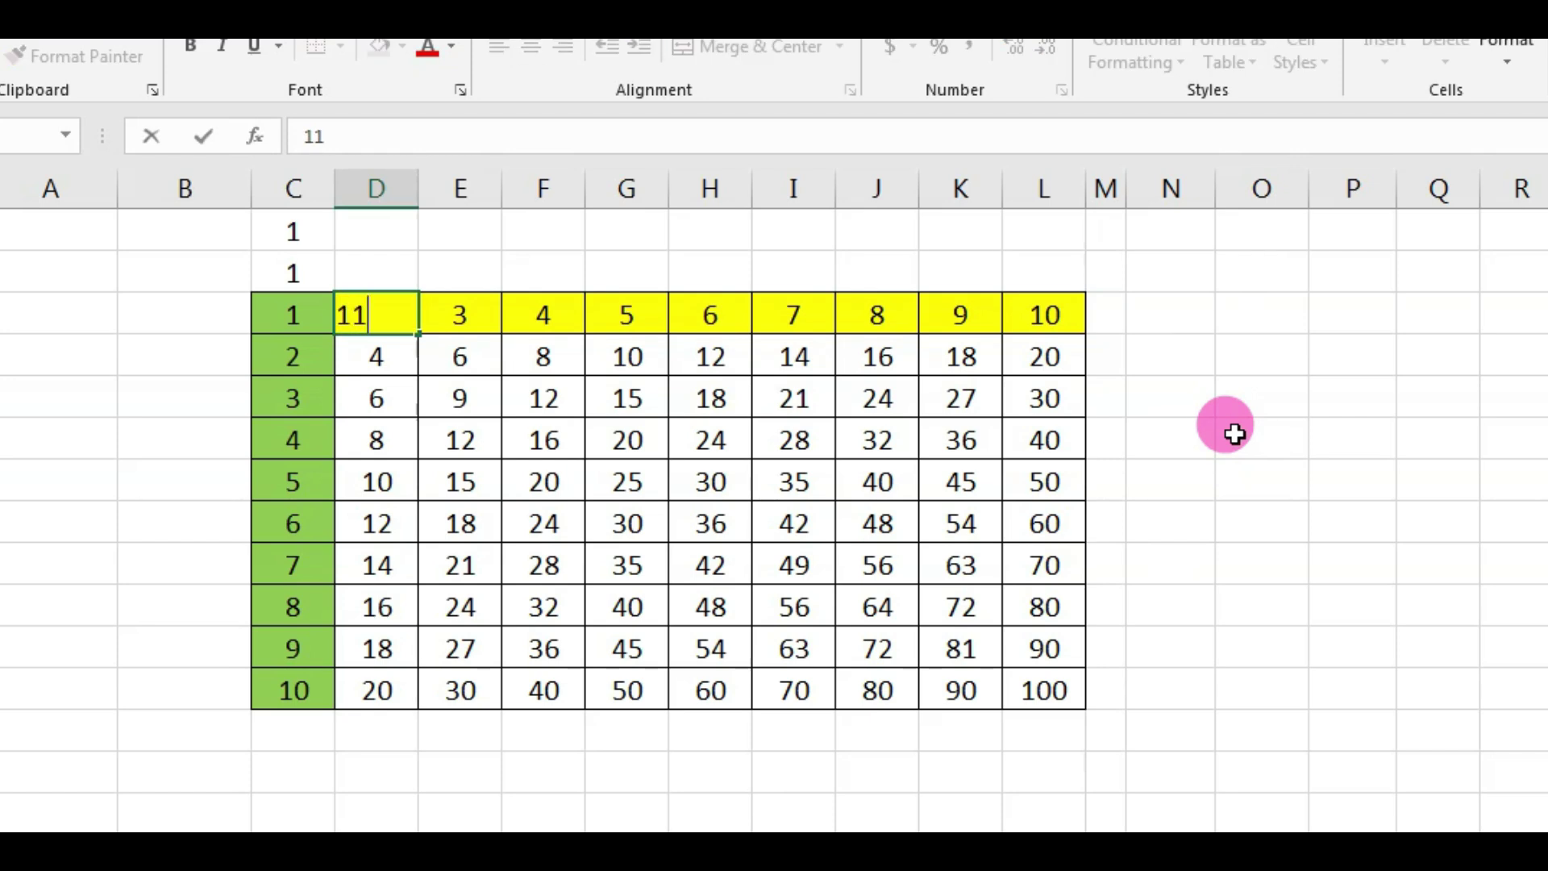
key(Return)
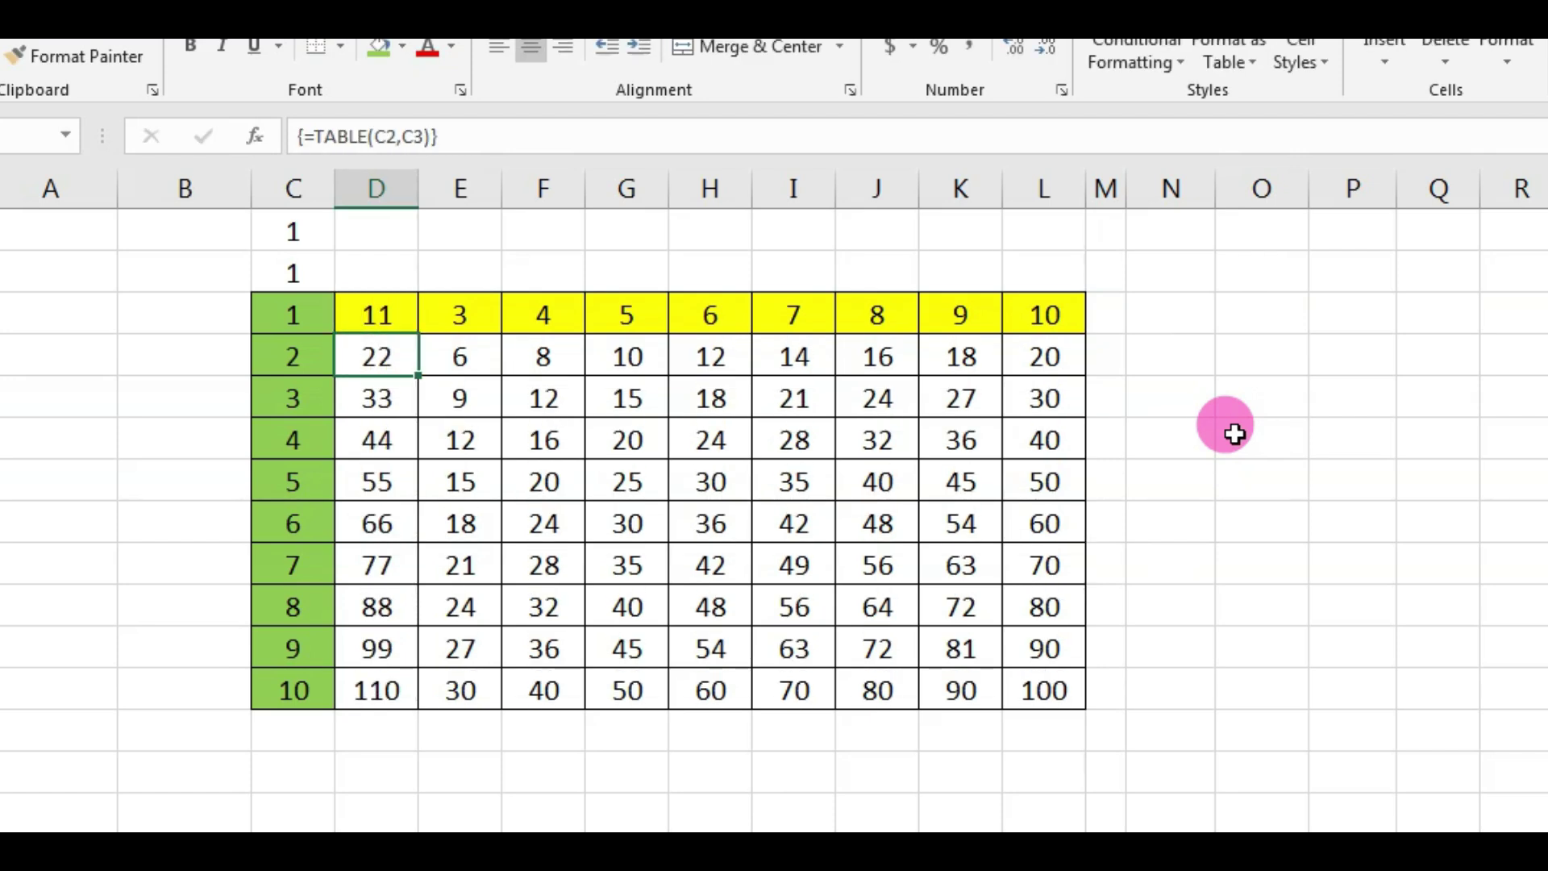
key(Up)
key(Right)
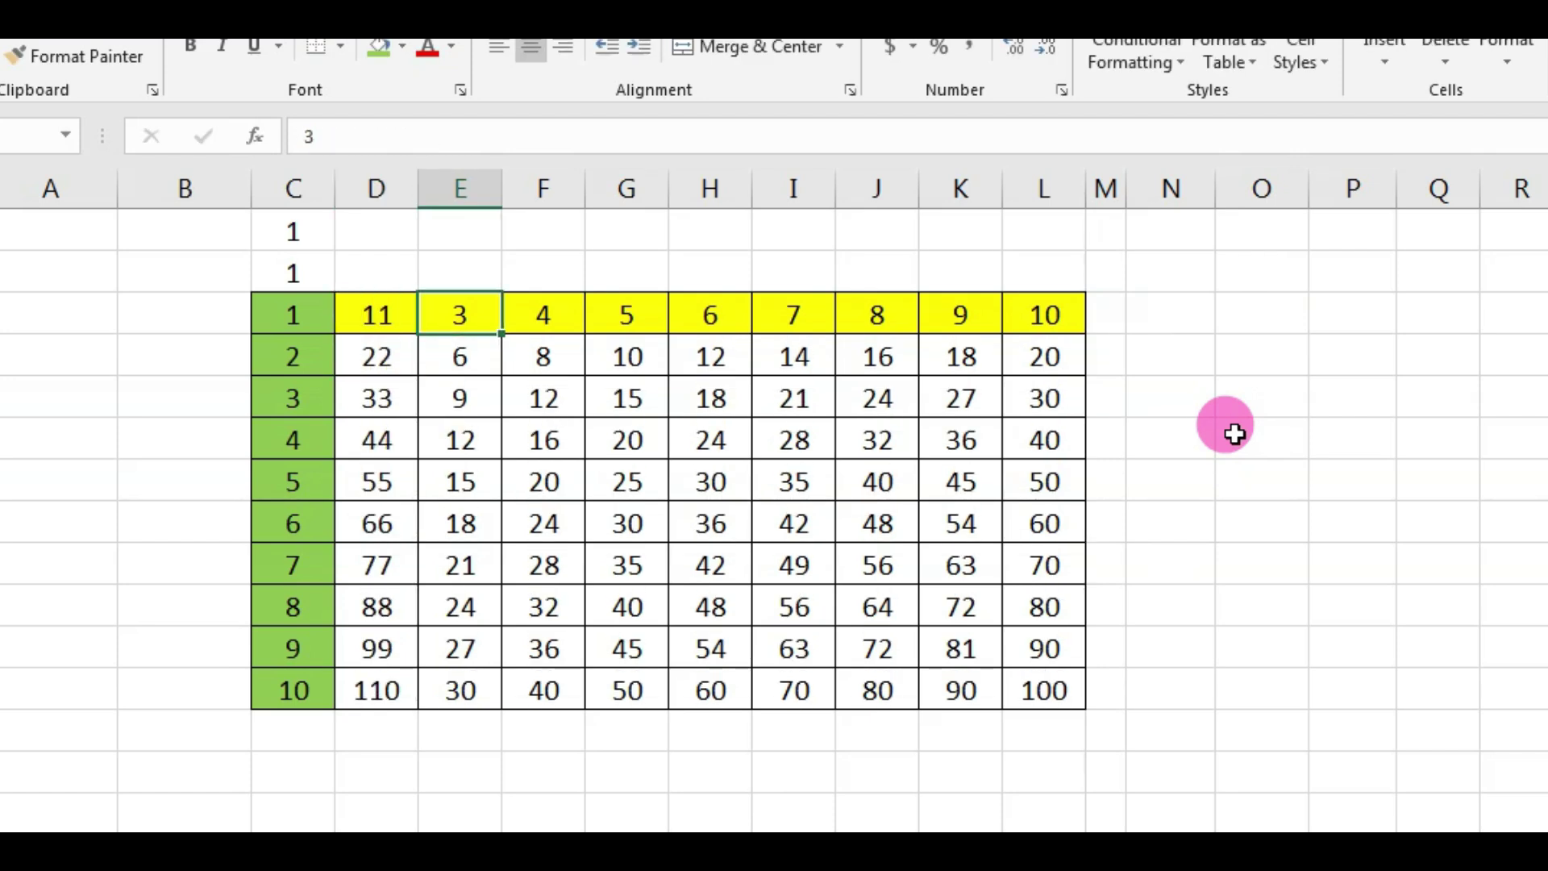
text(12)
key(Return)
key(Up)
key(Right)
text(13)
key(Return)
key(Up)
key(Right)
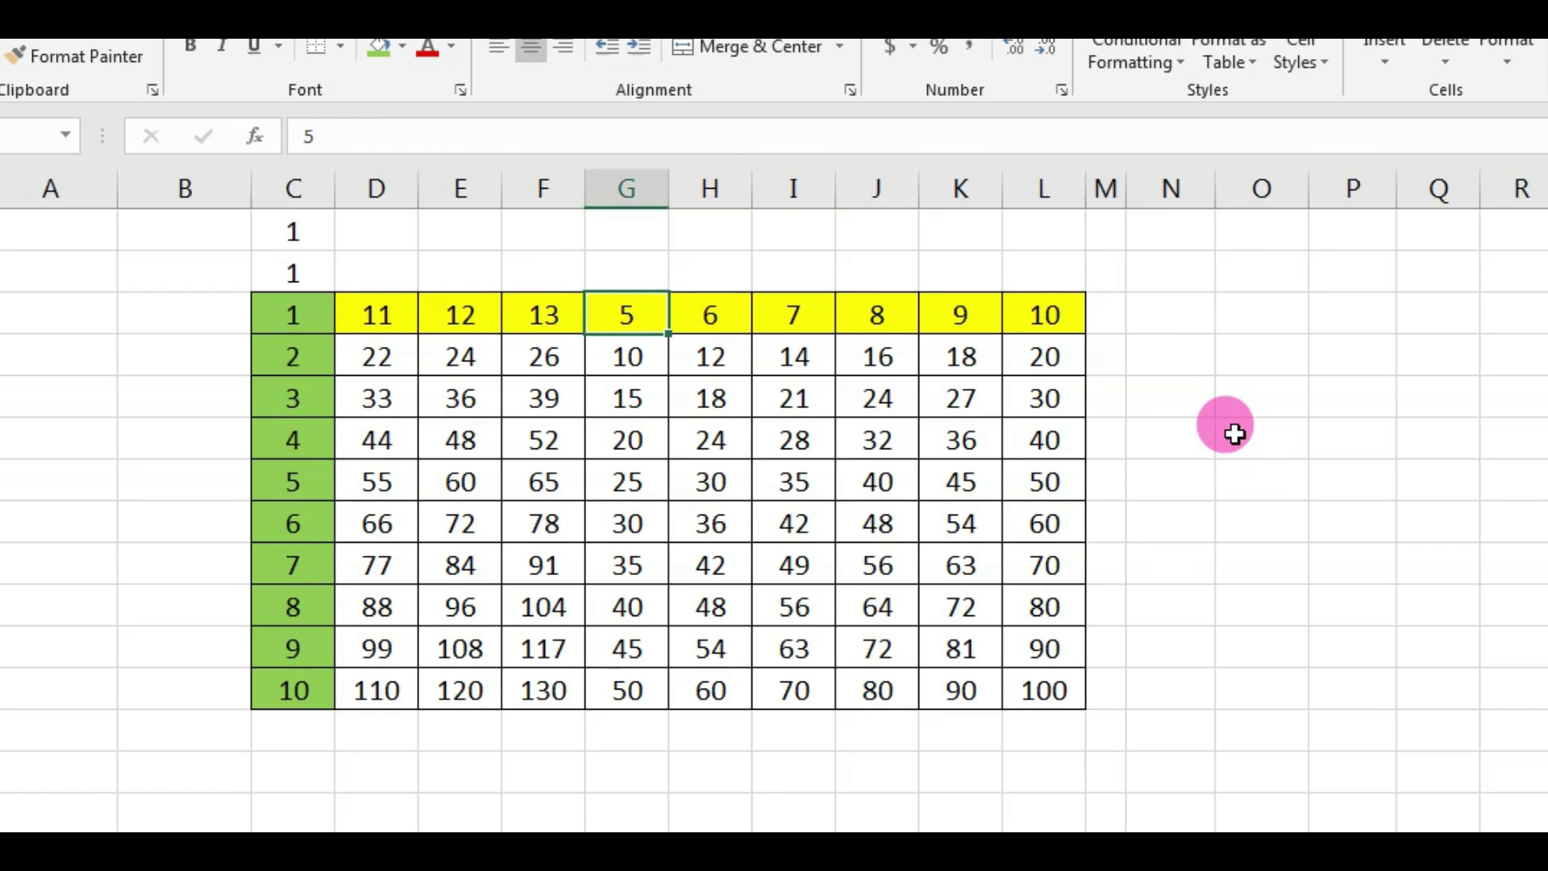
text(14)
key(Return)
key(Up)
key(Right)
Step: Enter 15, 16, 17 and 18 into header cells H3 through K3
text(1)
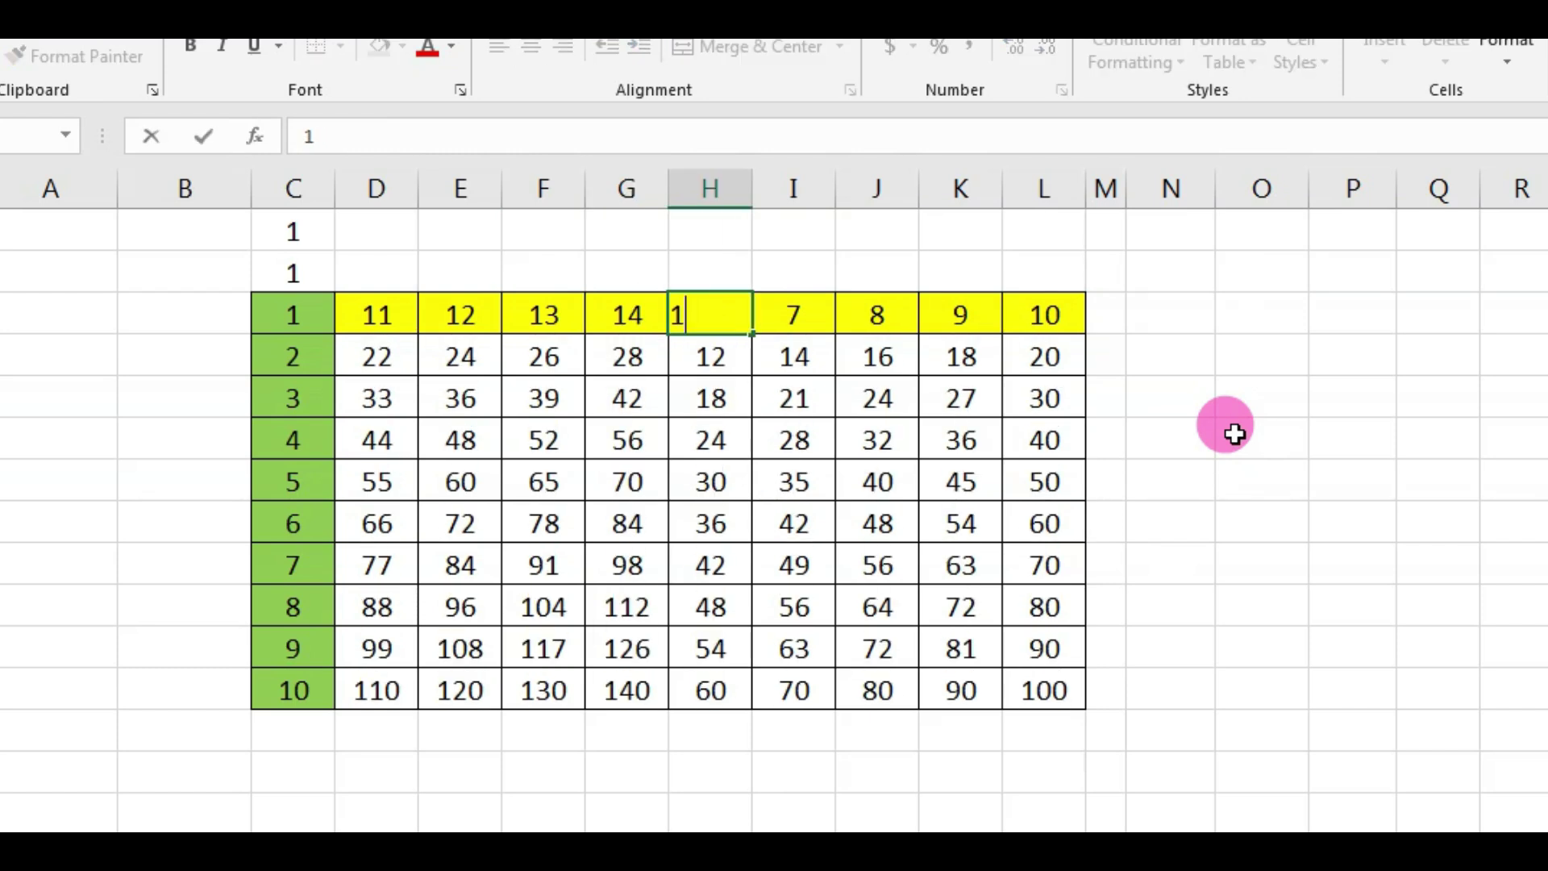
key(Return)
key(Up)
key(Right)
text(16)
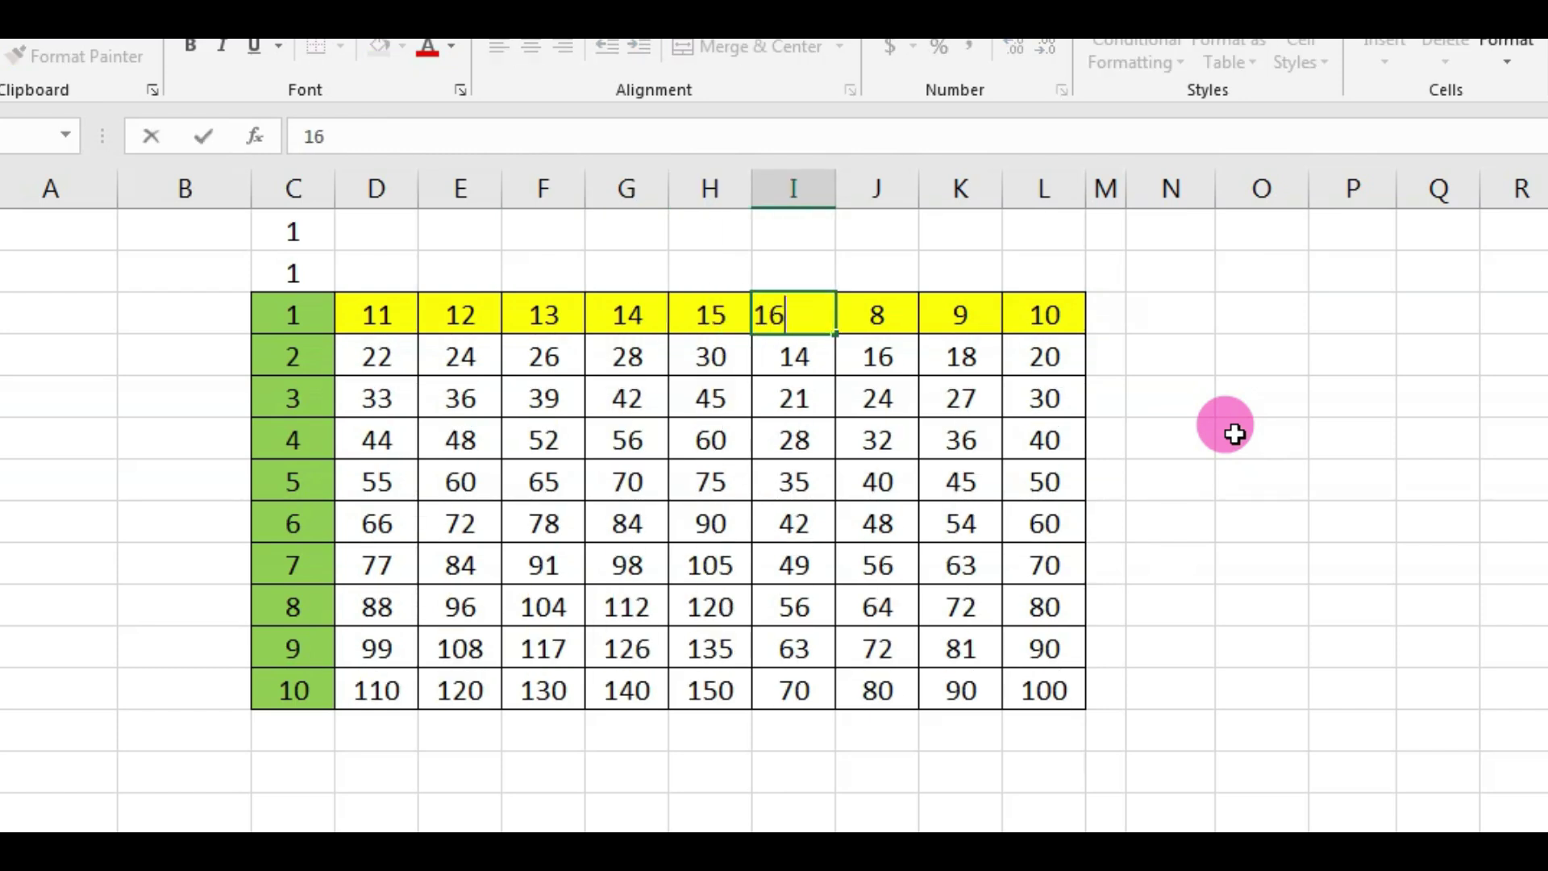
key(Return)
key(Up)
key(Right)
text(17)
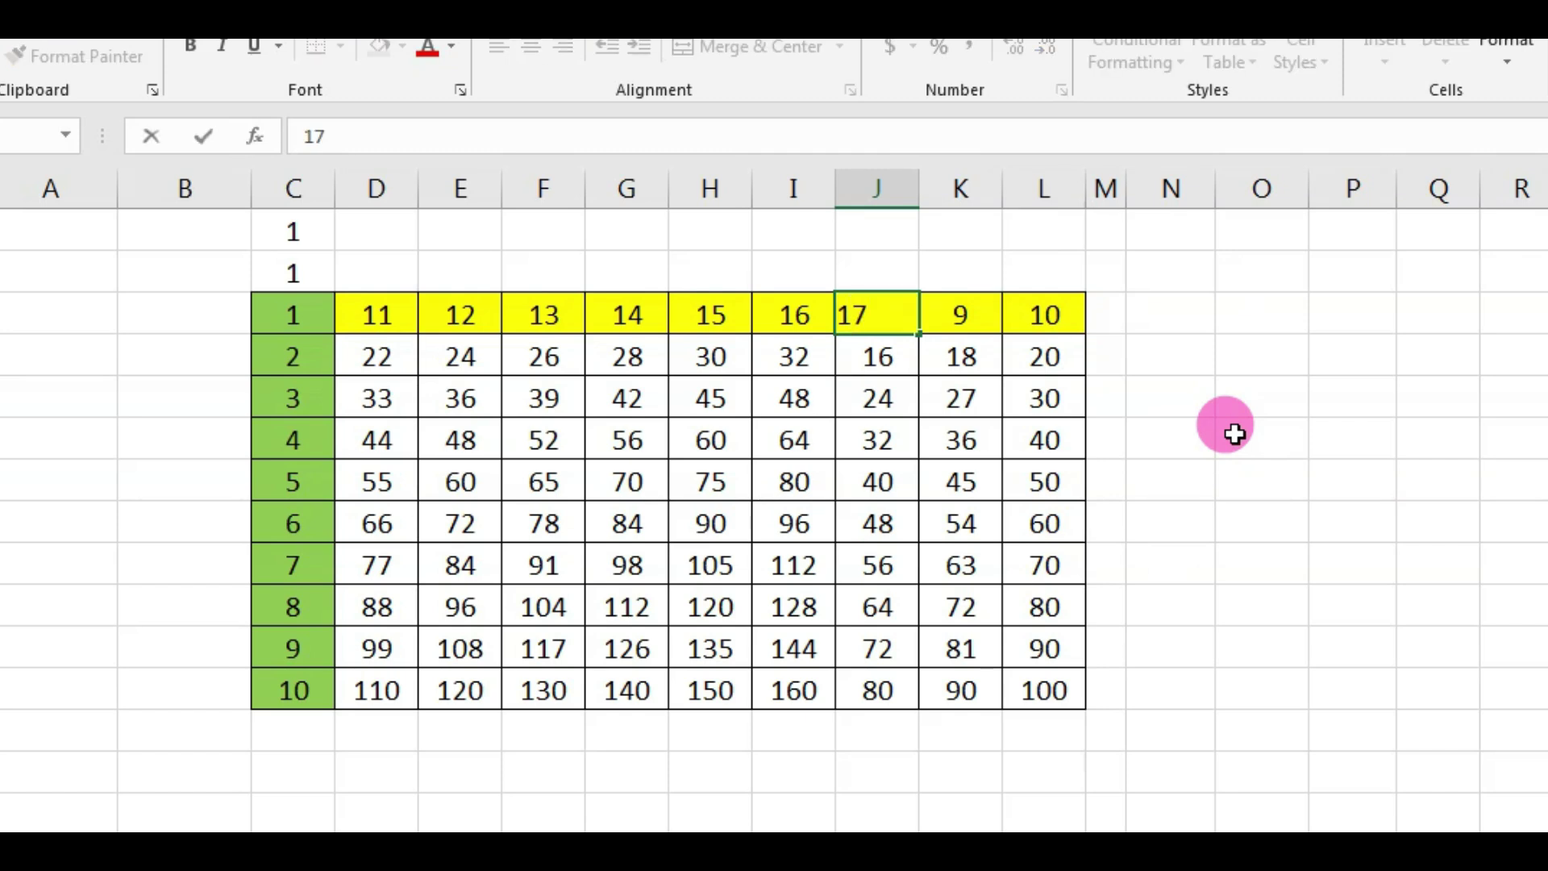
key(Return)
key(Up)
key(Right)
text(1)
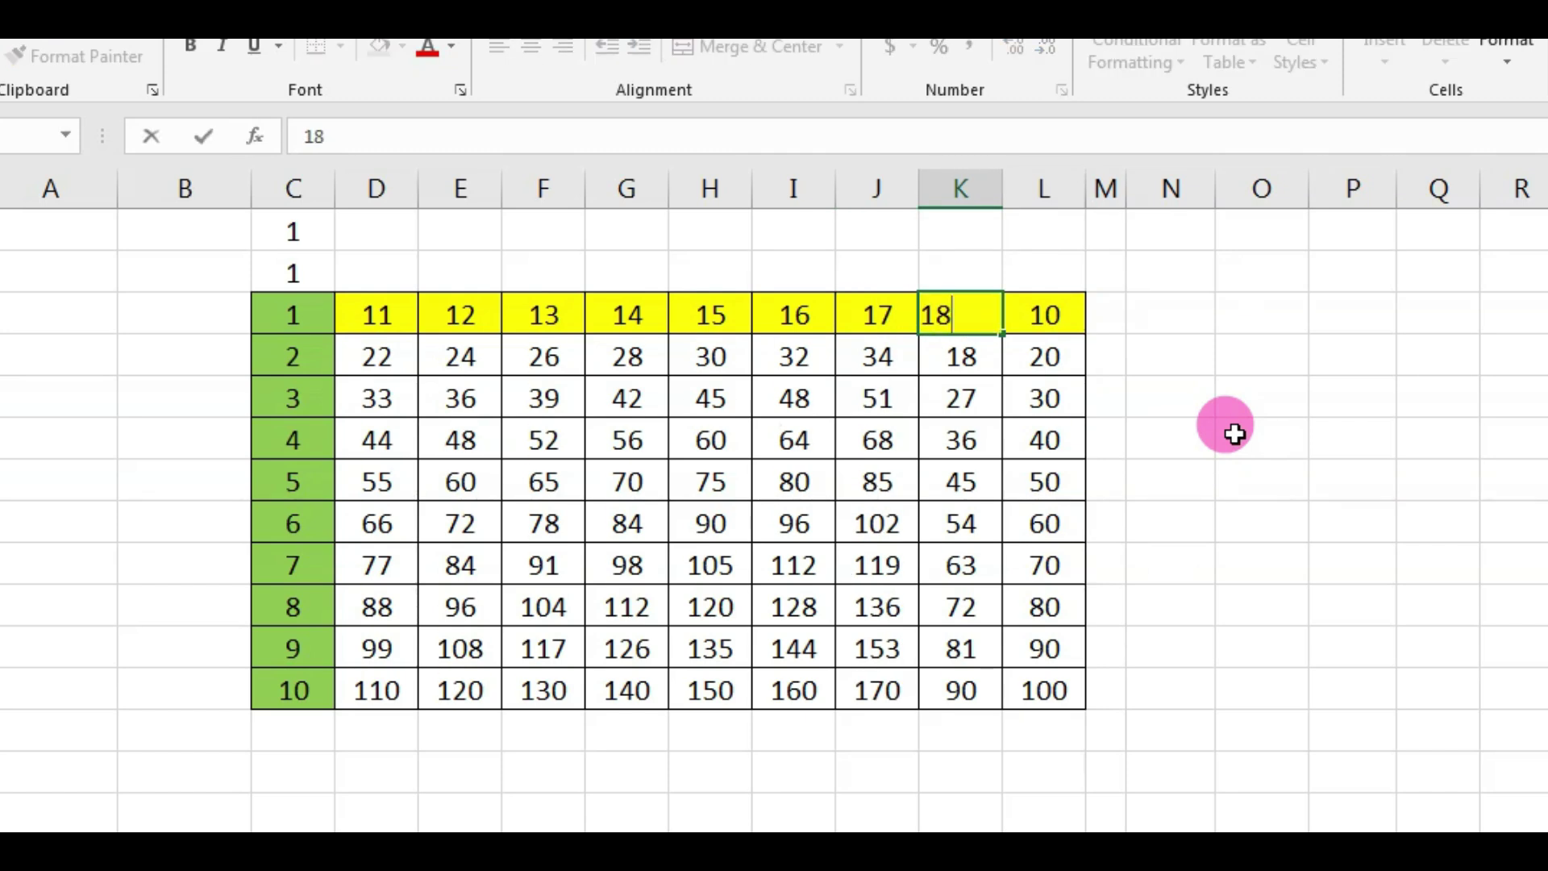
key(Return)
key(Up)
key(Right)
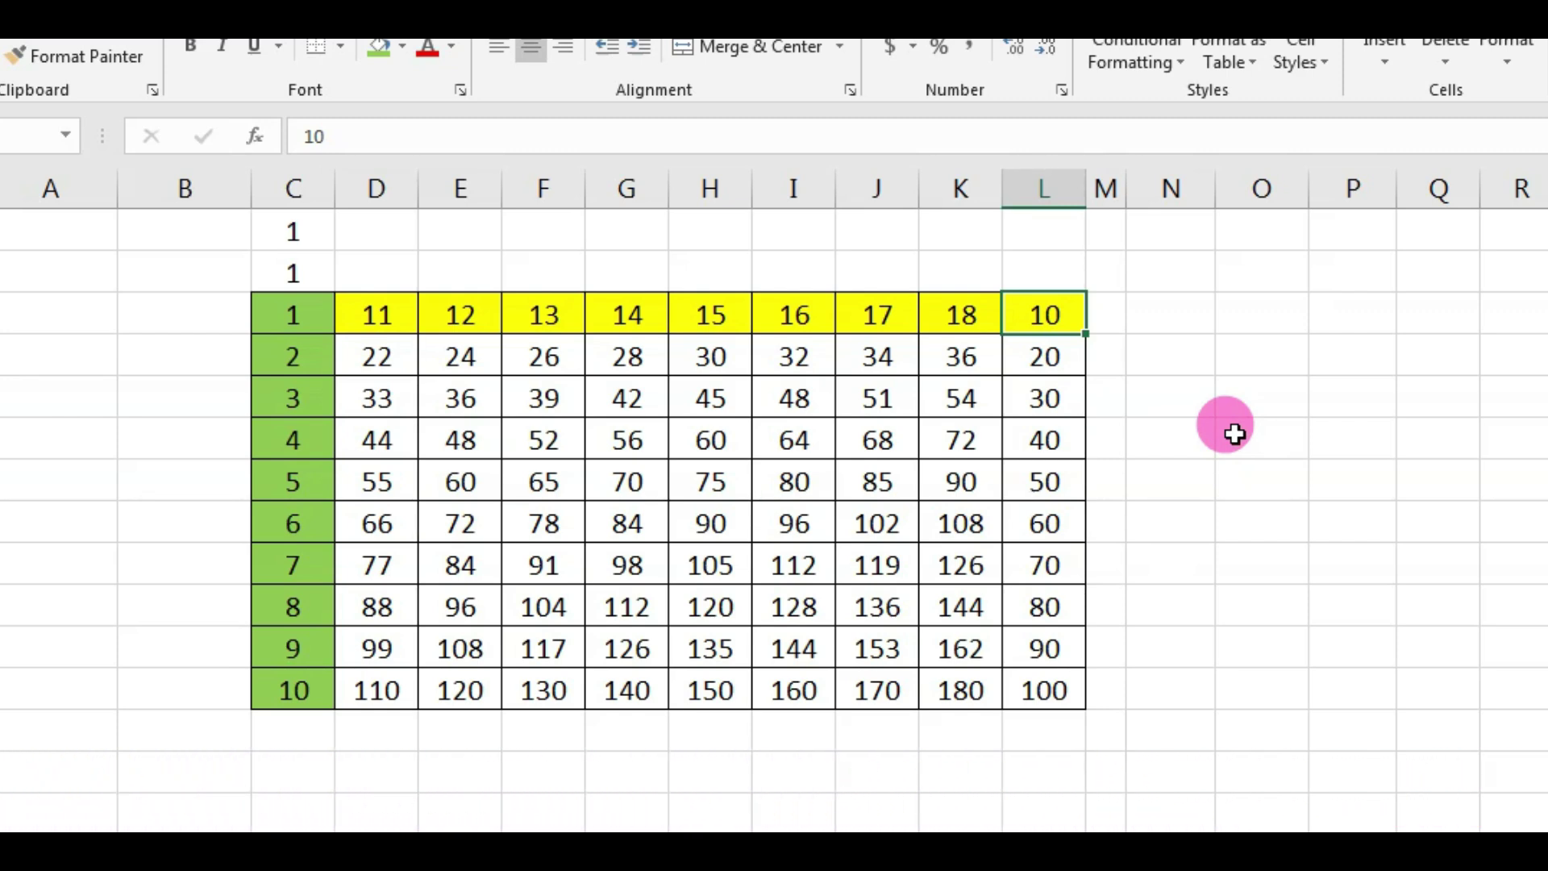
Step: Enter 19 in L3 and overwrite D3 with 20
text(19)
key(Return)
key(Up)
key(Left)
key(Left)
key(Left)
key(Left)
key(Left)
key(Left)
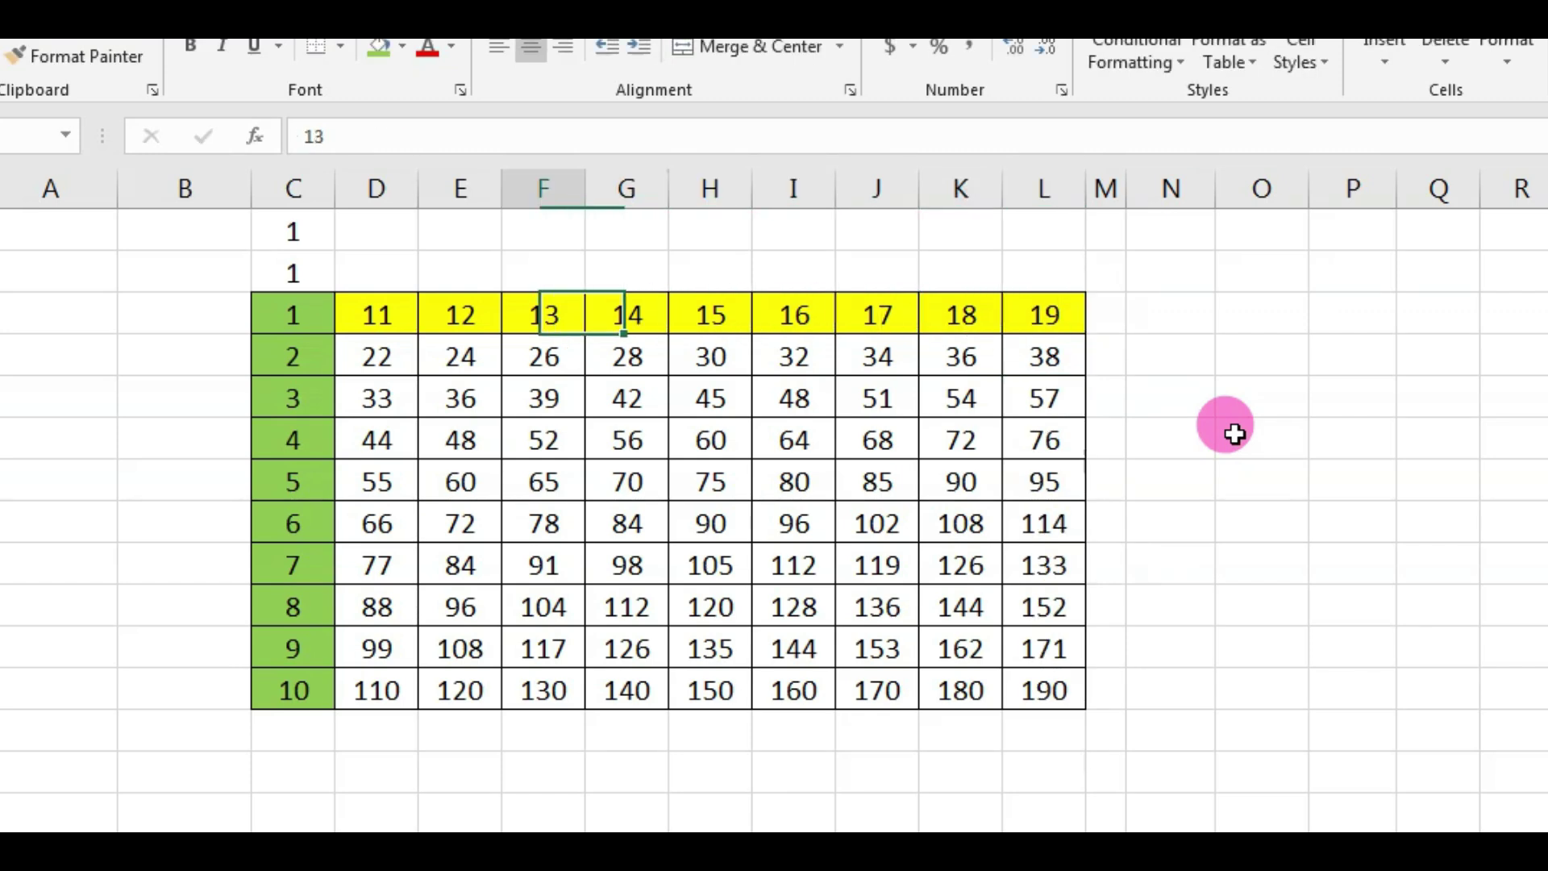
key(Left)
key(Left)
text(20)
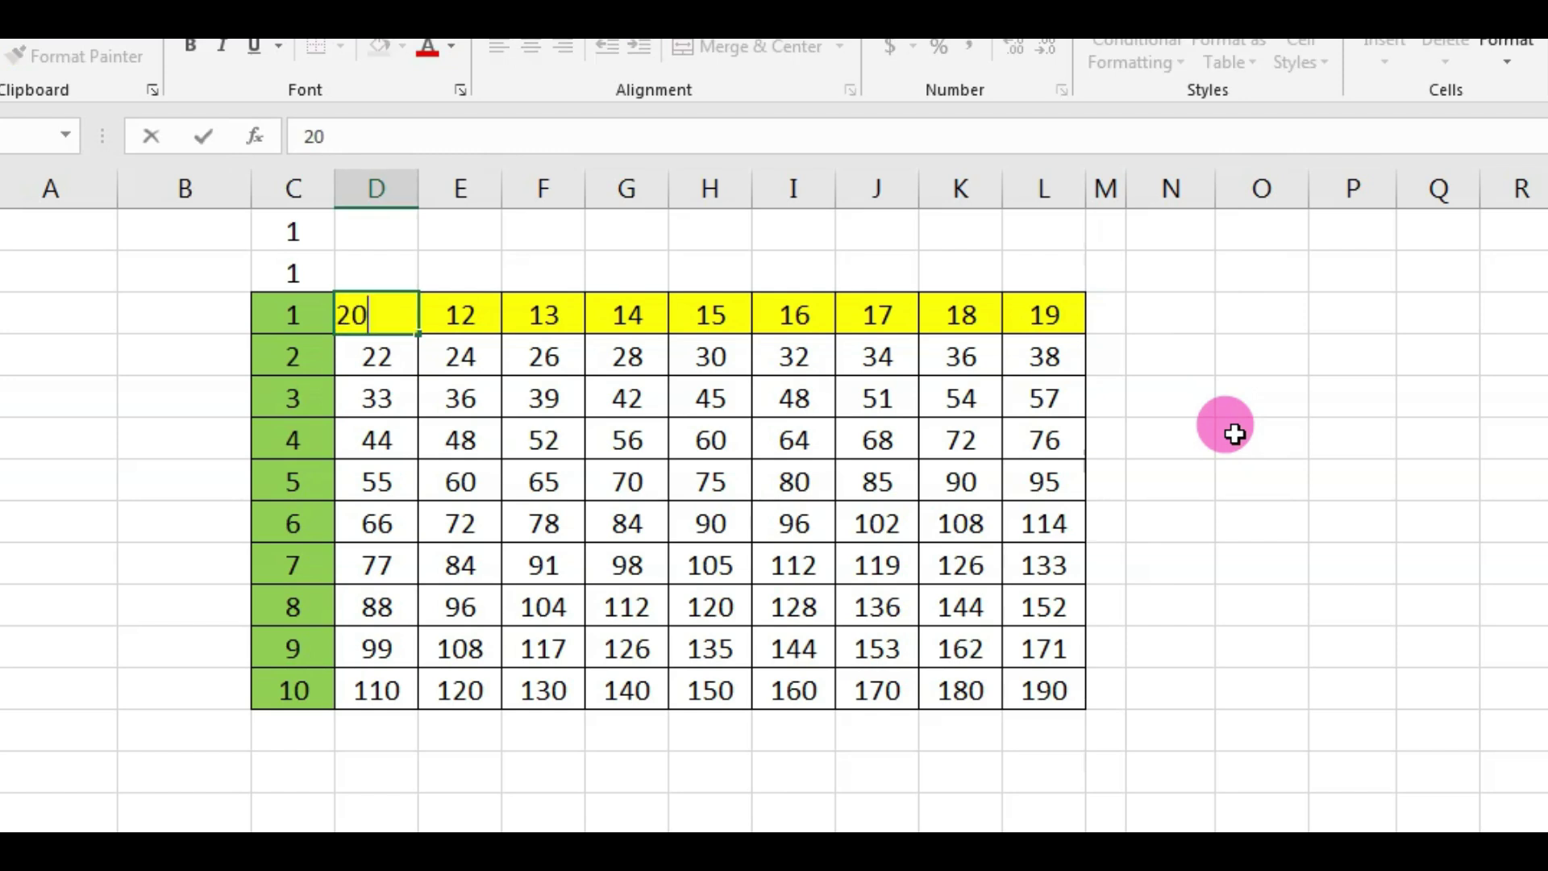
key(Return)
key(Up)
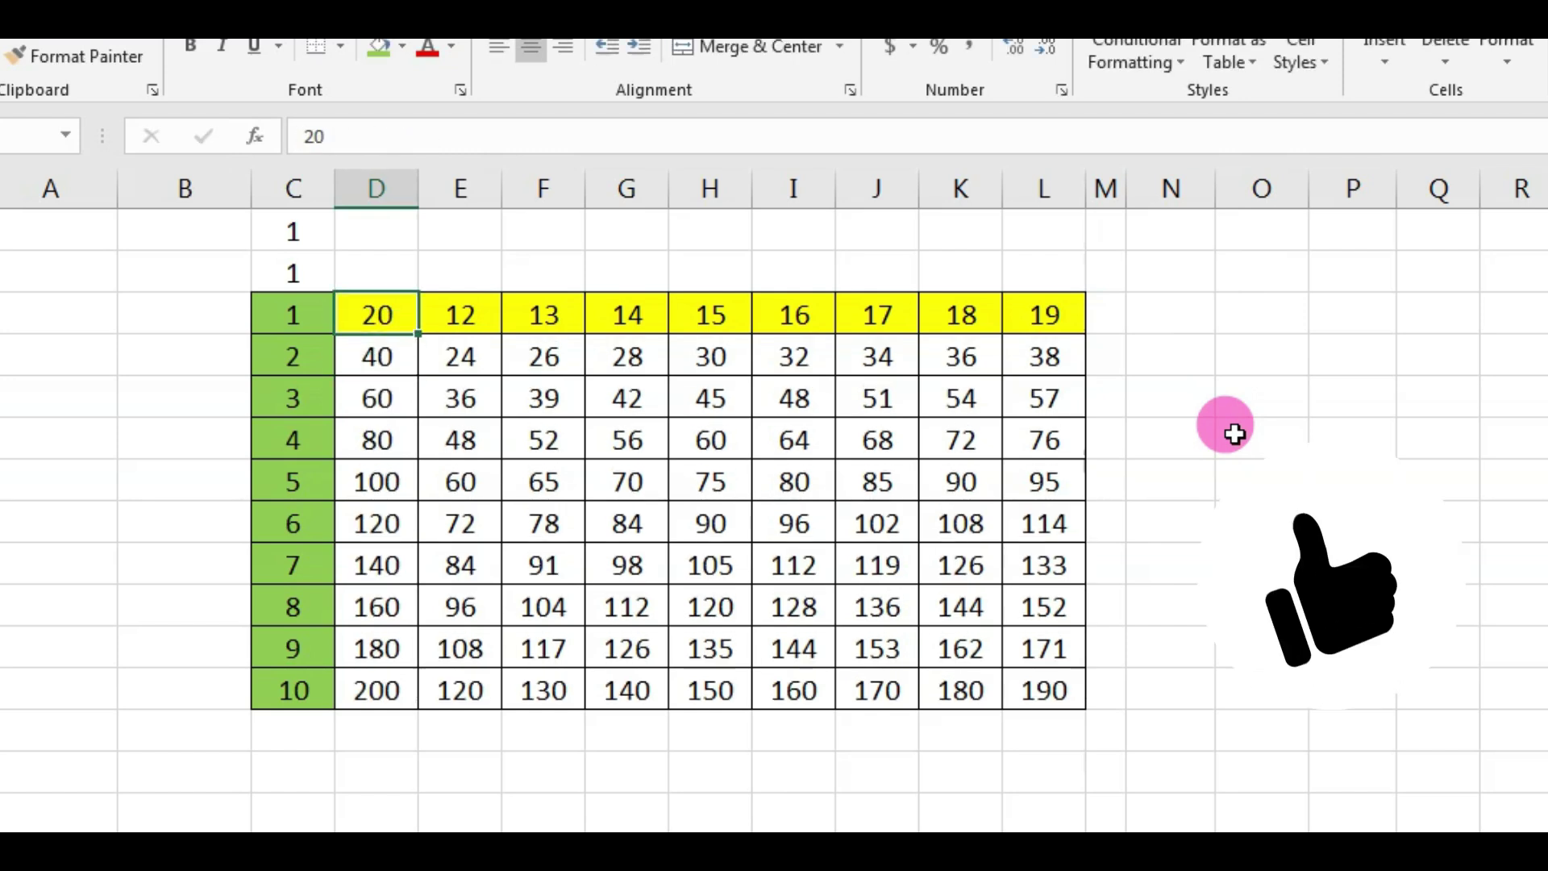
click(1182, 316)
click(1197, 279)
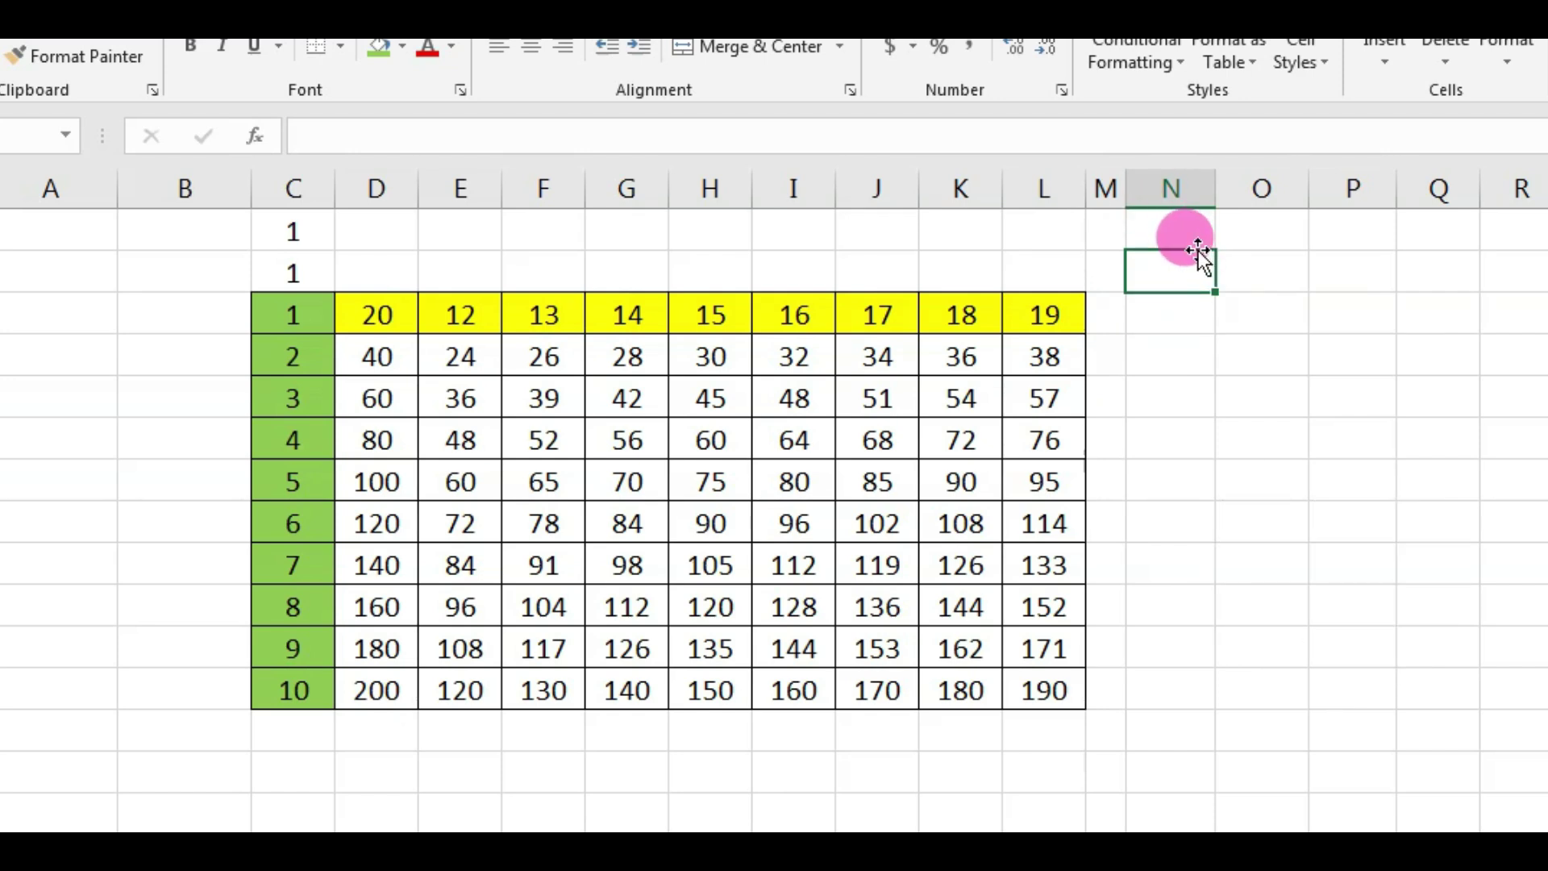
Step: Fill cell O2 green to mark it as the input cell
click(1264, 235)
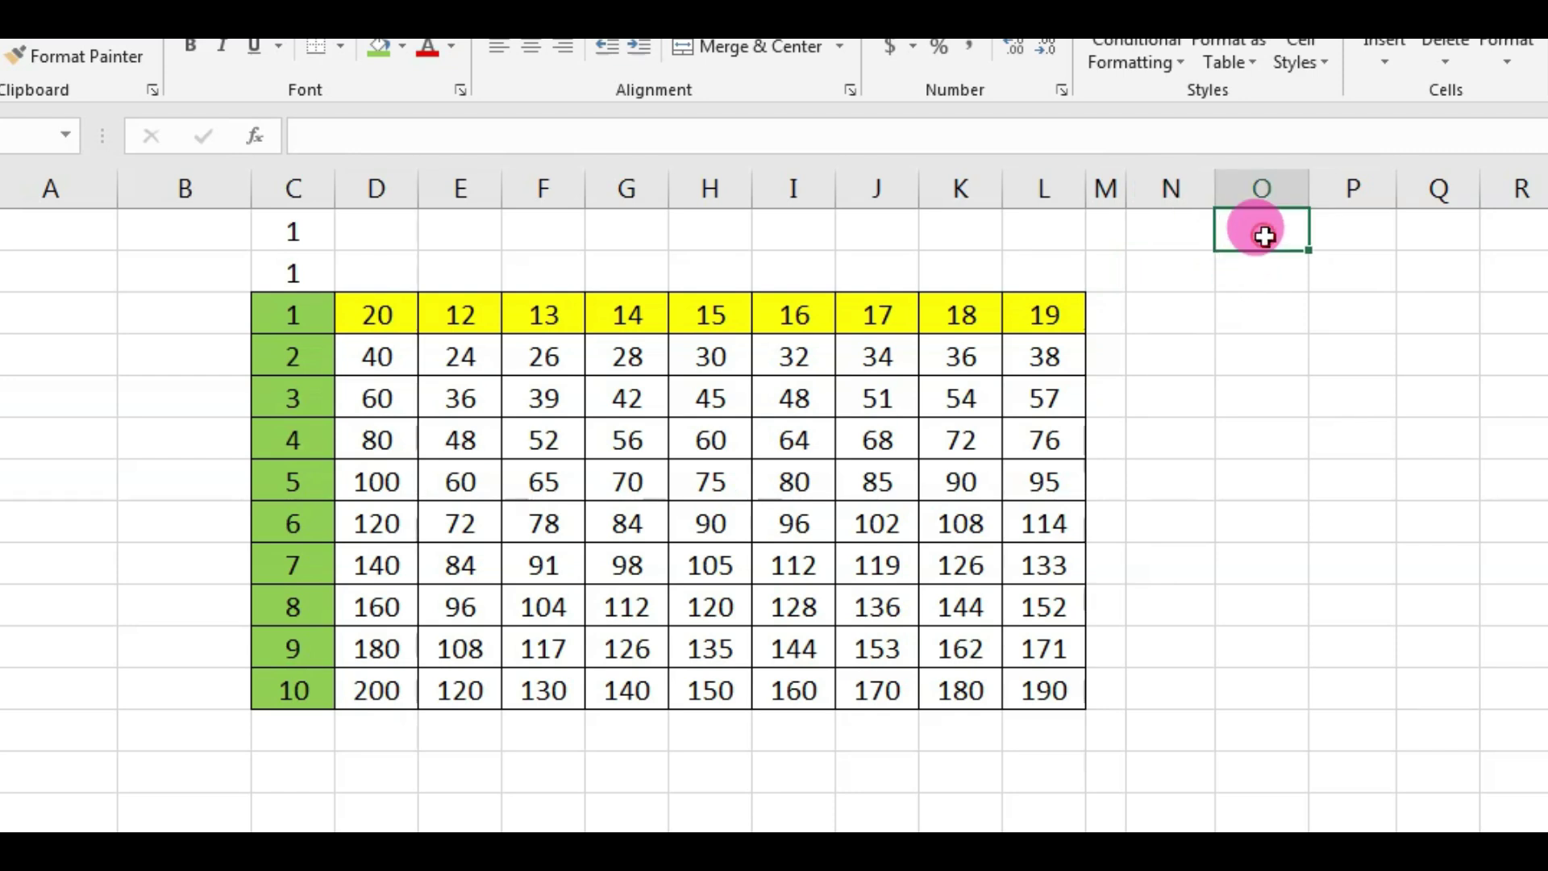
click(1273, 269)
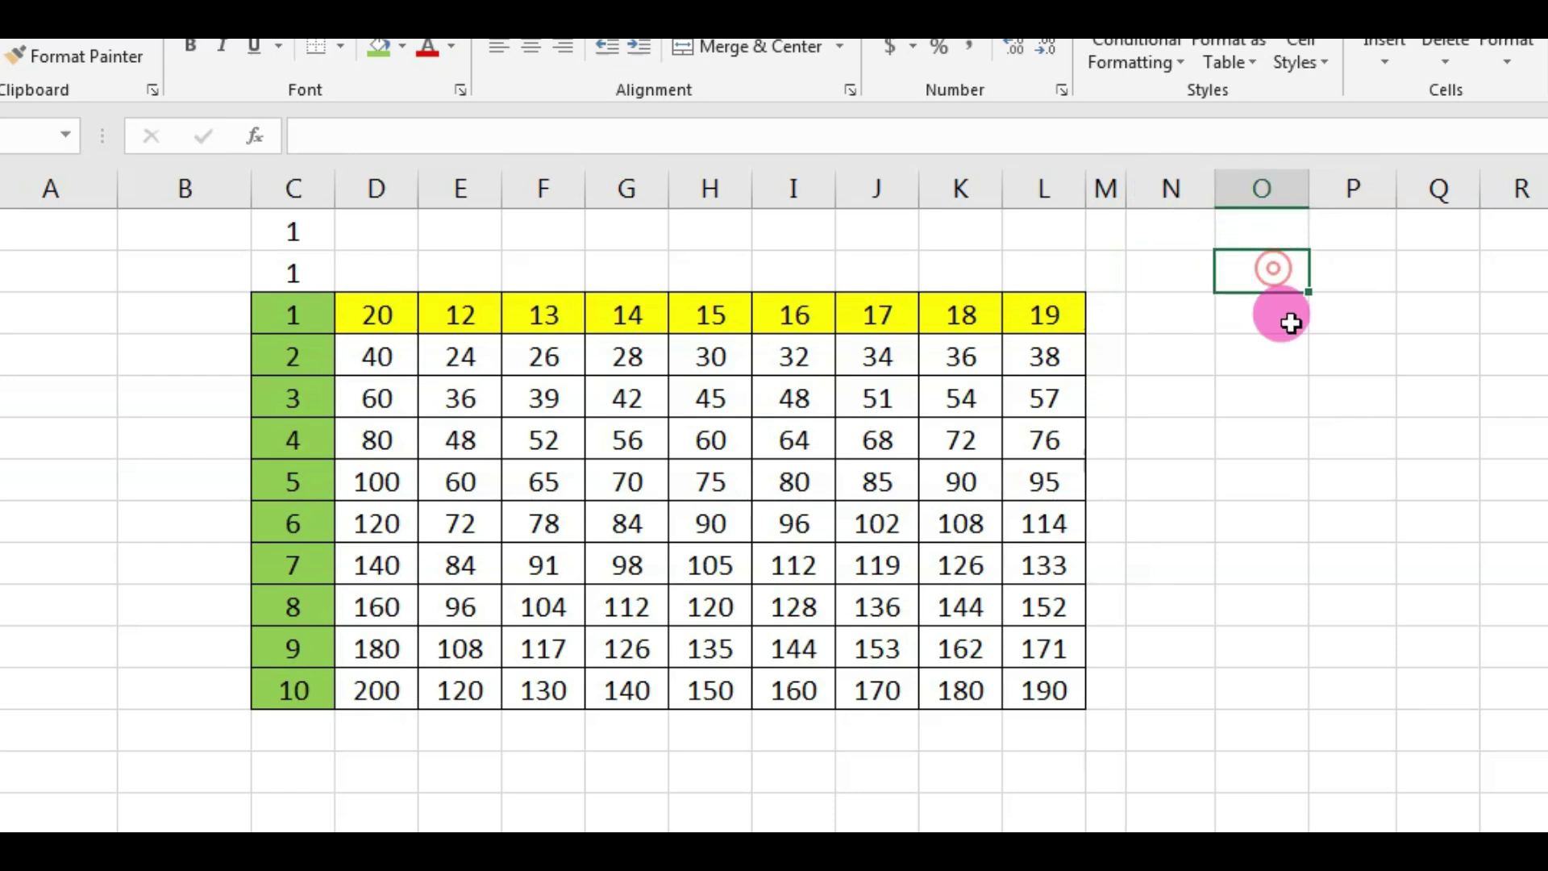
click(262, 111)
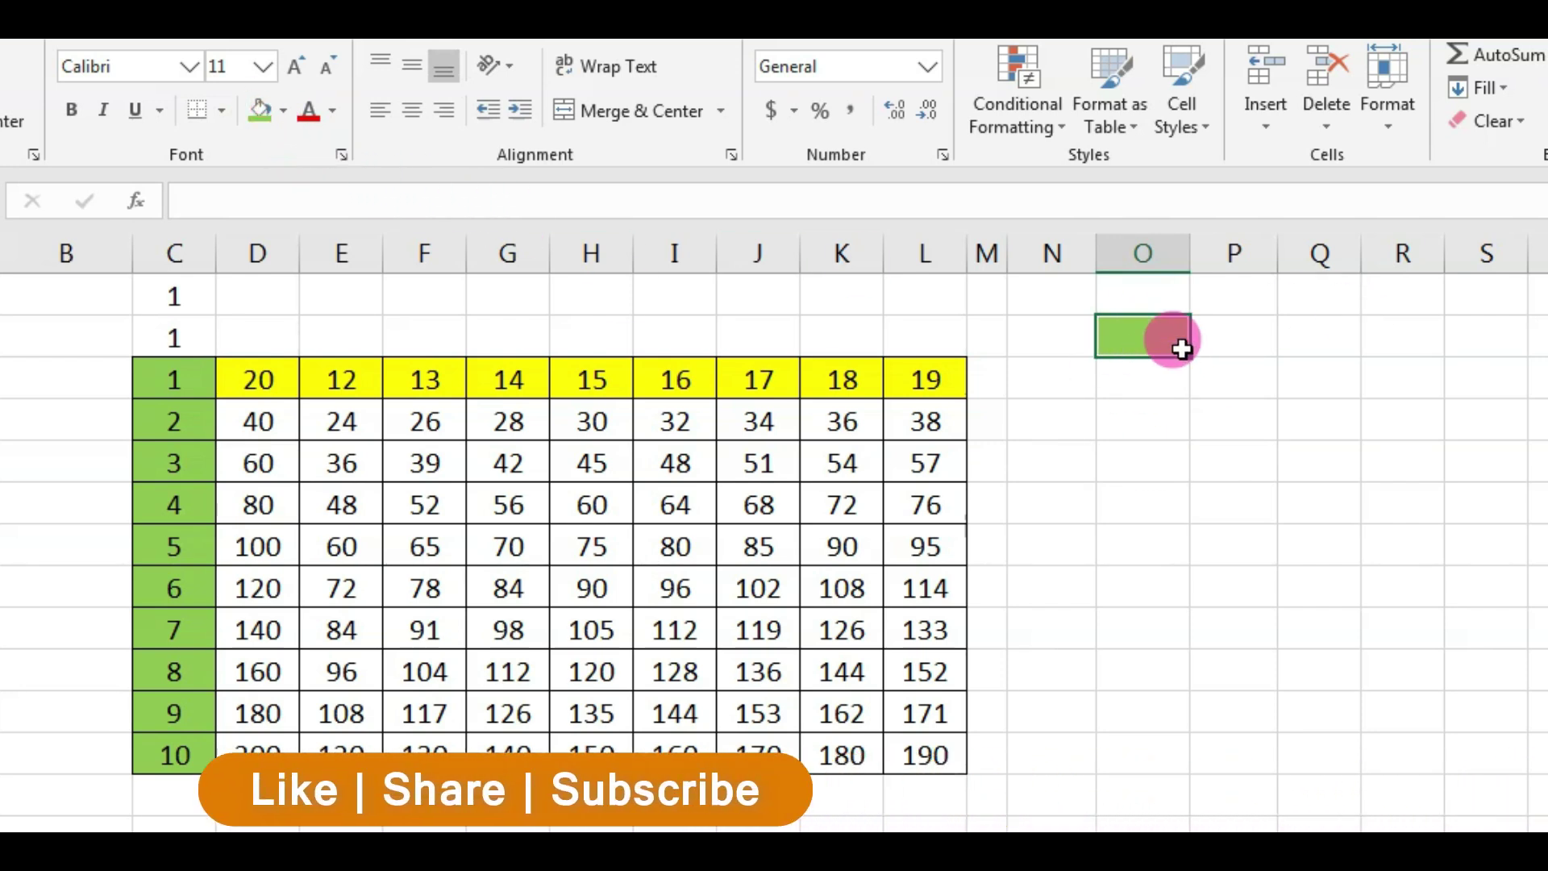
Step: Fill column N from N3 with the numbers 1 to 10
click(1057, 381)
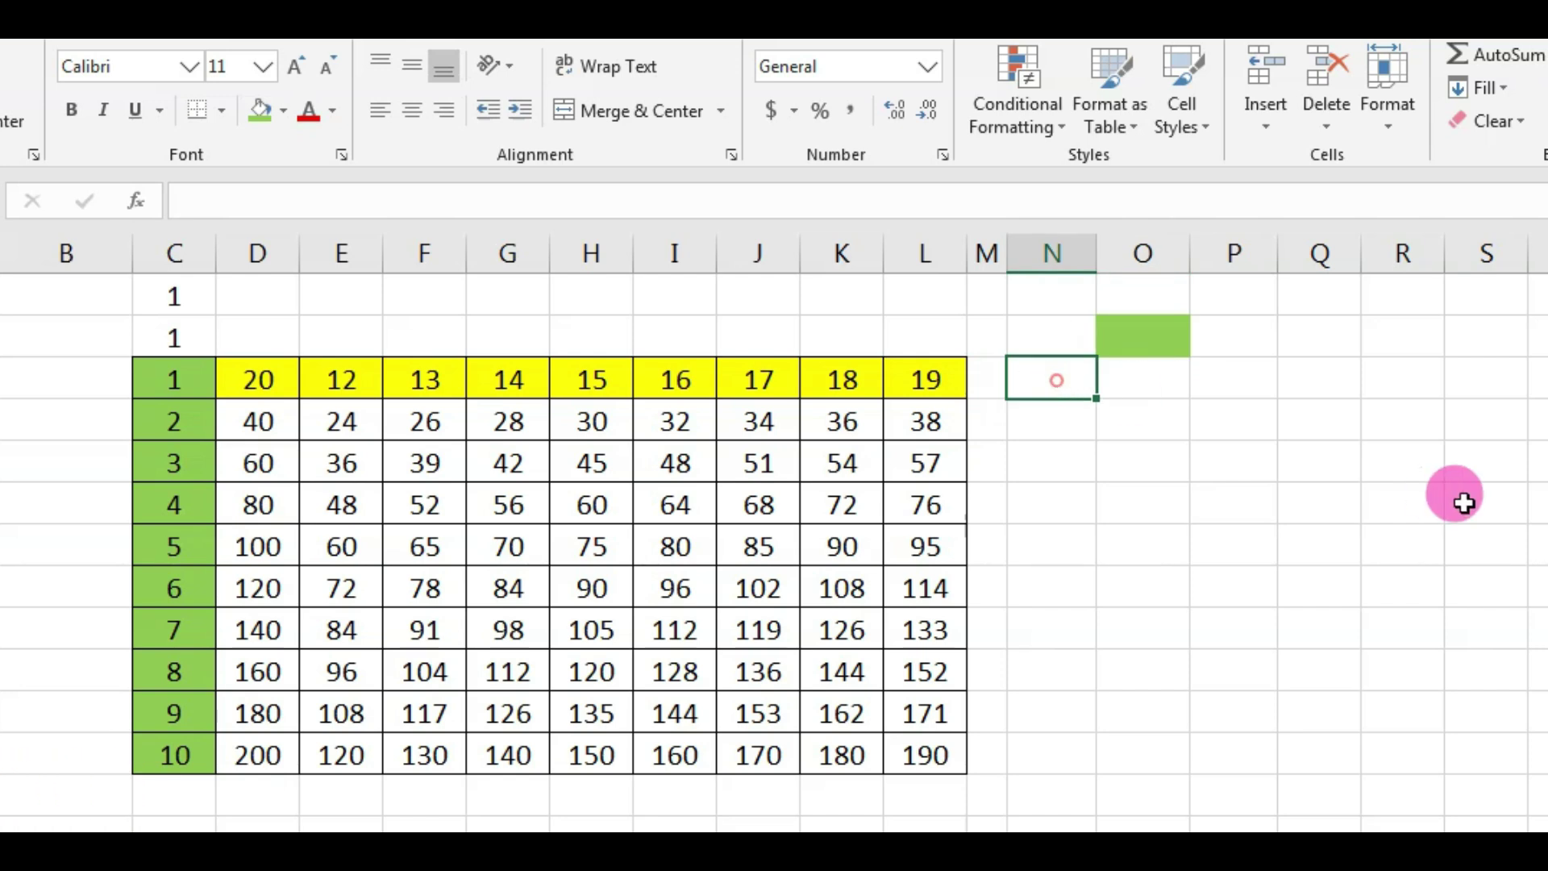
text(1)
key(Return)
text(2)
key(Return)
text(3)
key(Return)
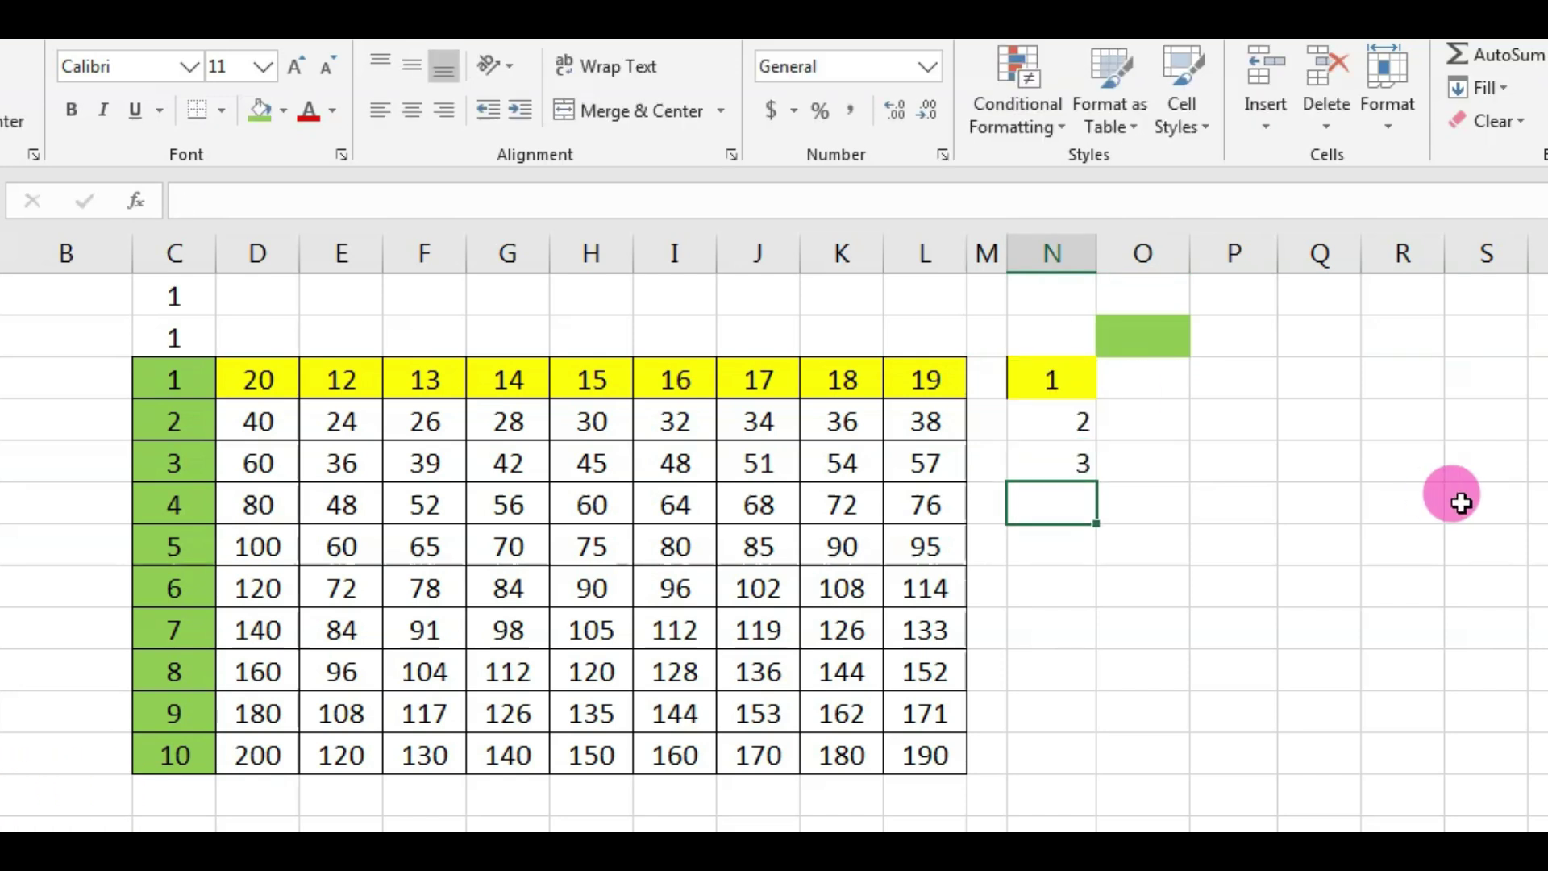
mouse_move(1075, 379)
mouse_down()
mouse_move(1097, 451)
mouse_move(1064, 464)
mouse_move(1105, 759)
mouse_up()
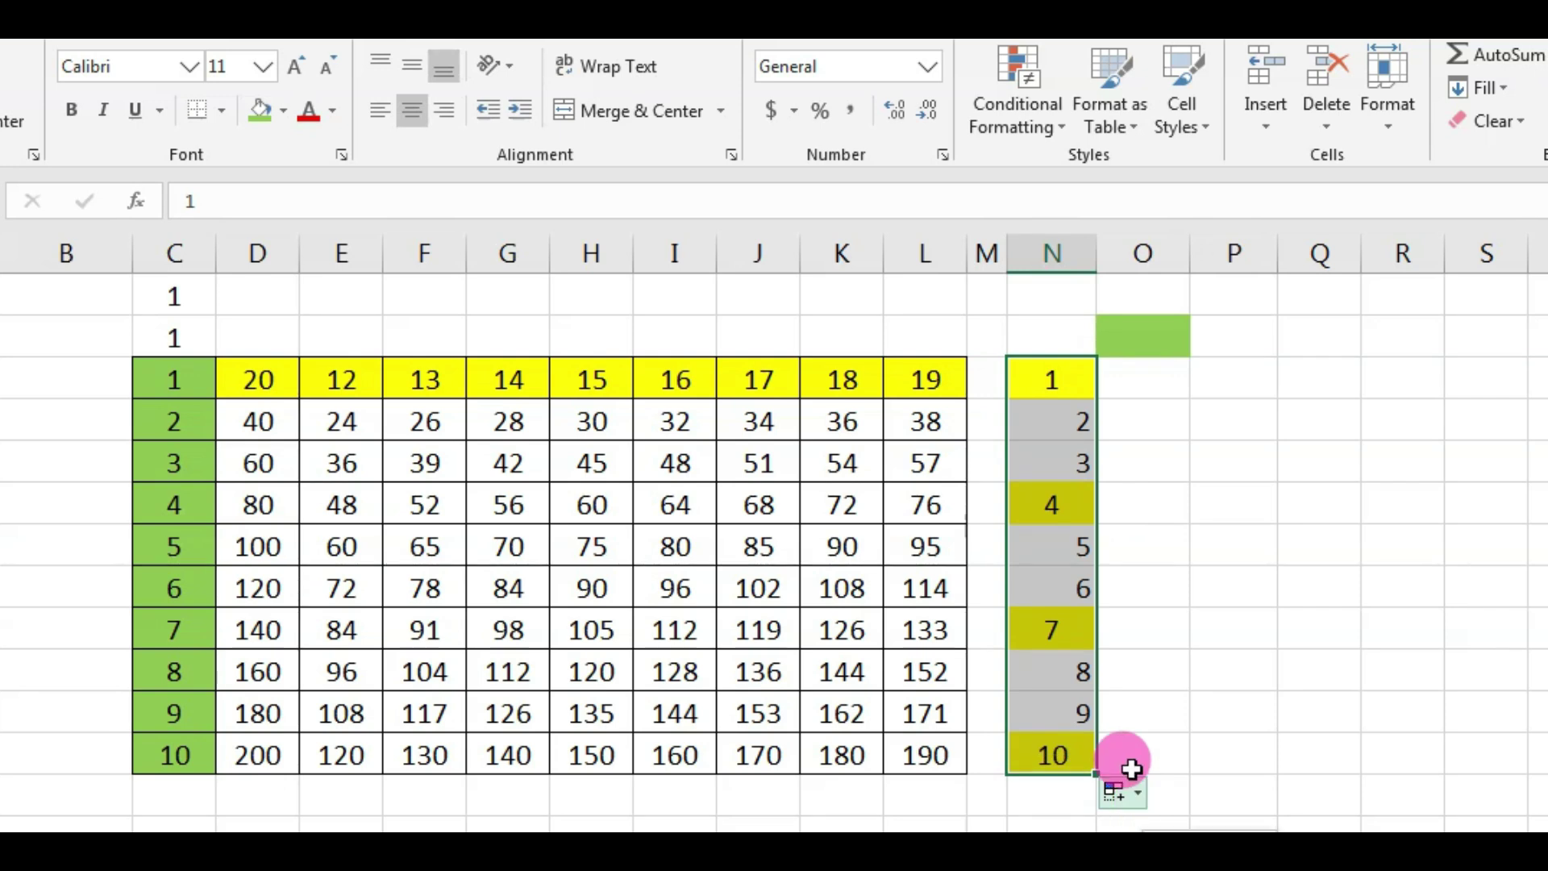
Step: Centre the numbers in column N and remove their background fill
click(414, 112)
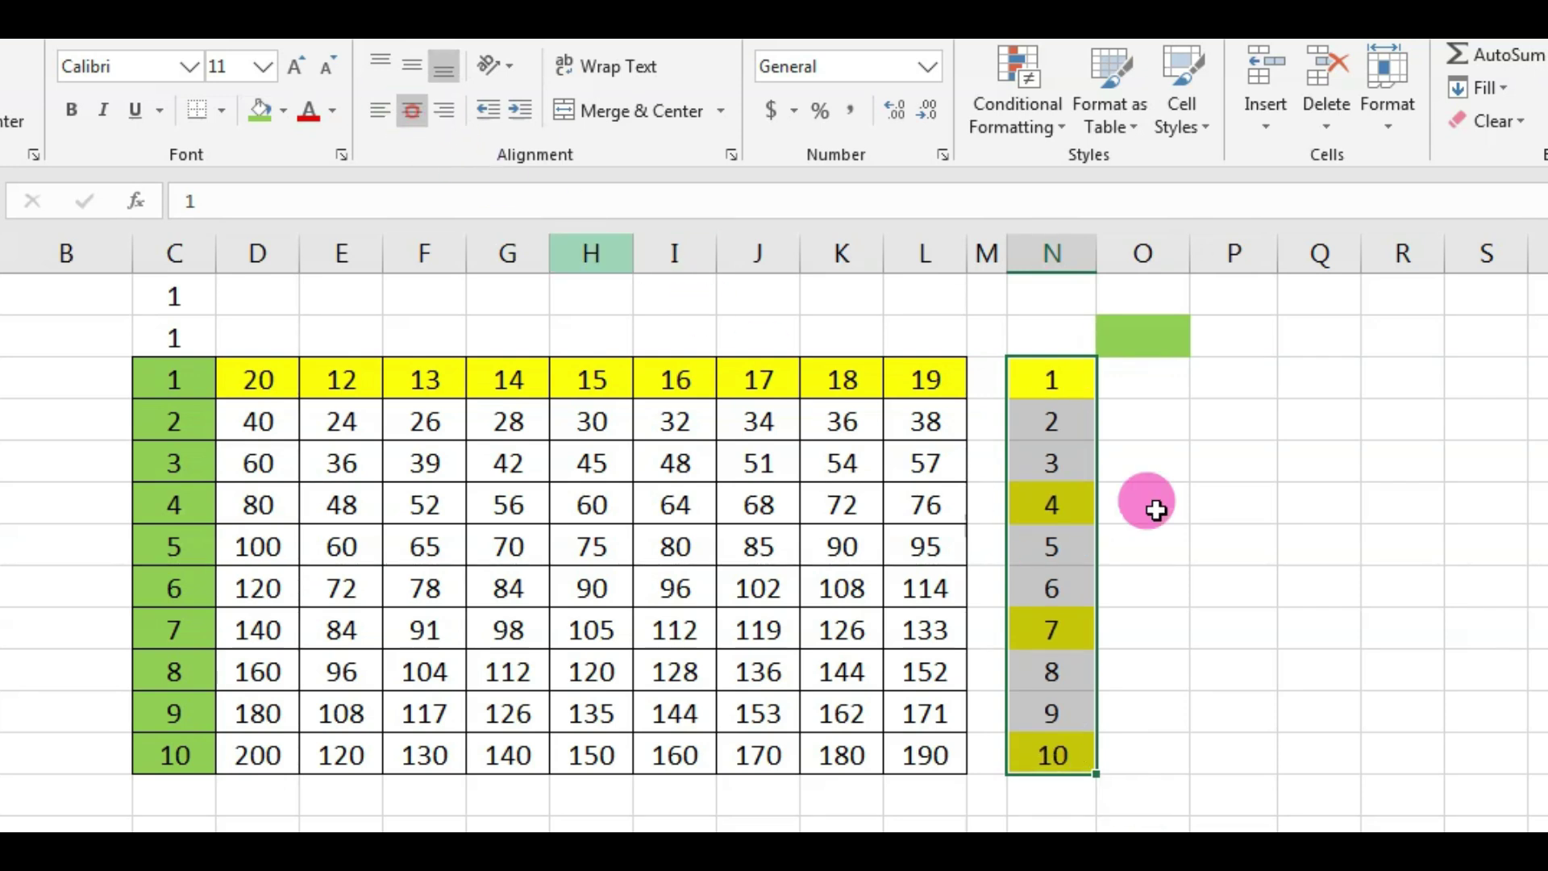
click(283, 110)
click(331, 364)
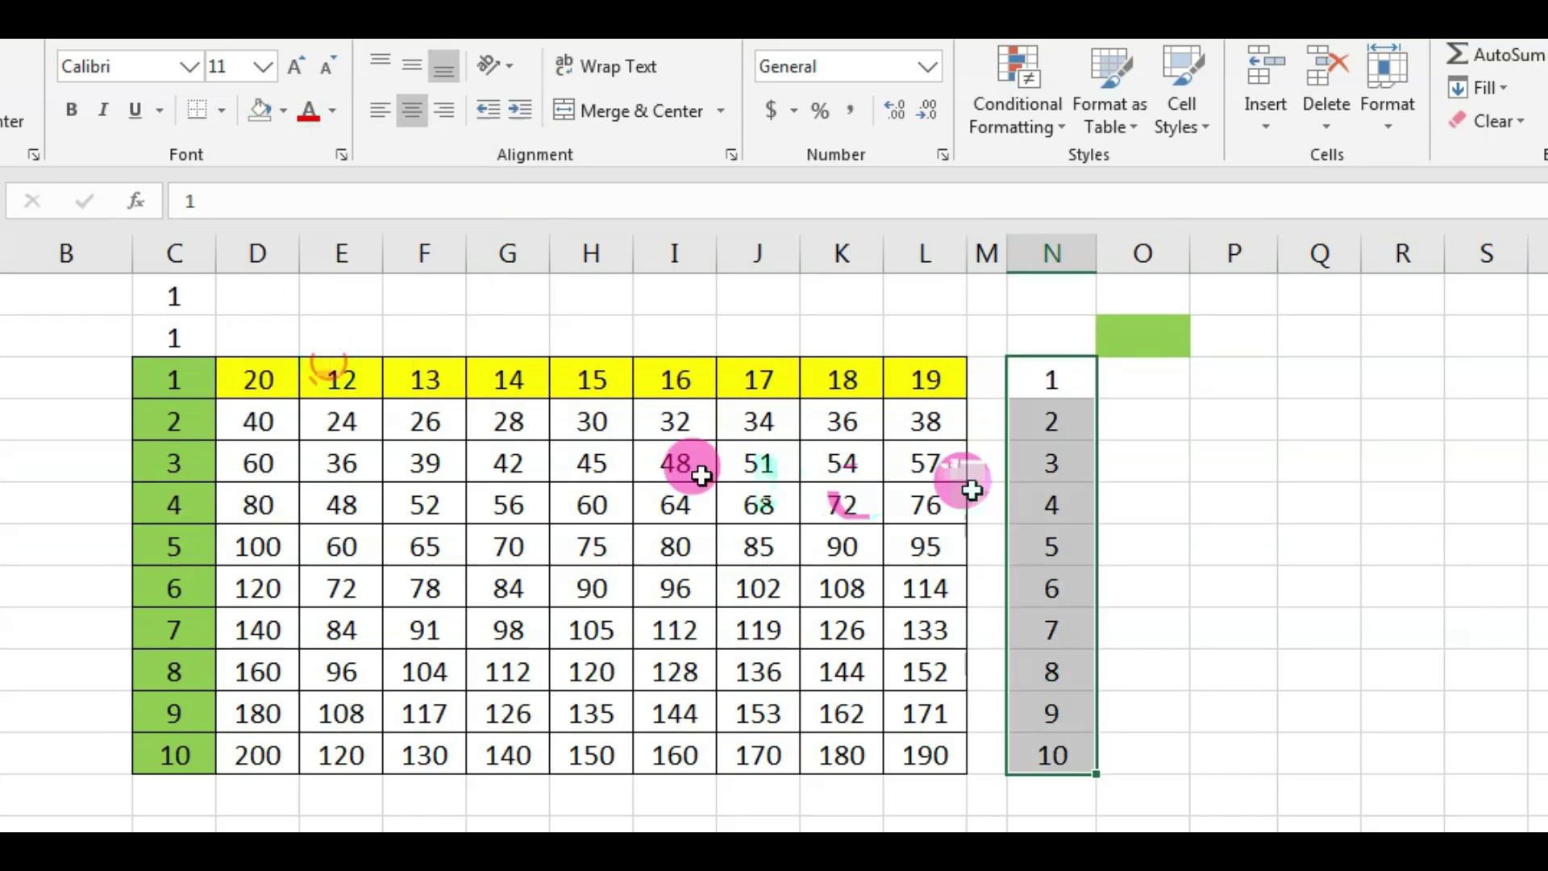
click(1132, 388)
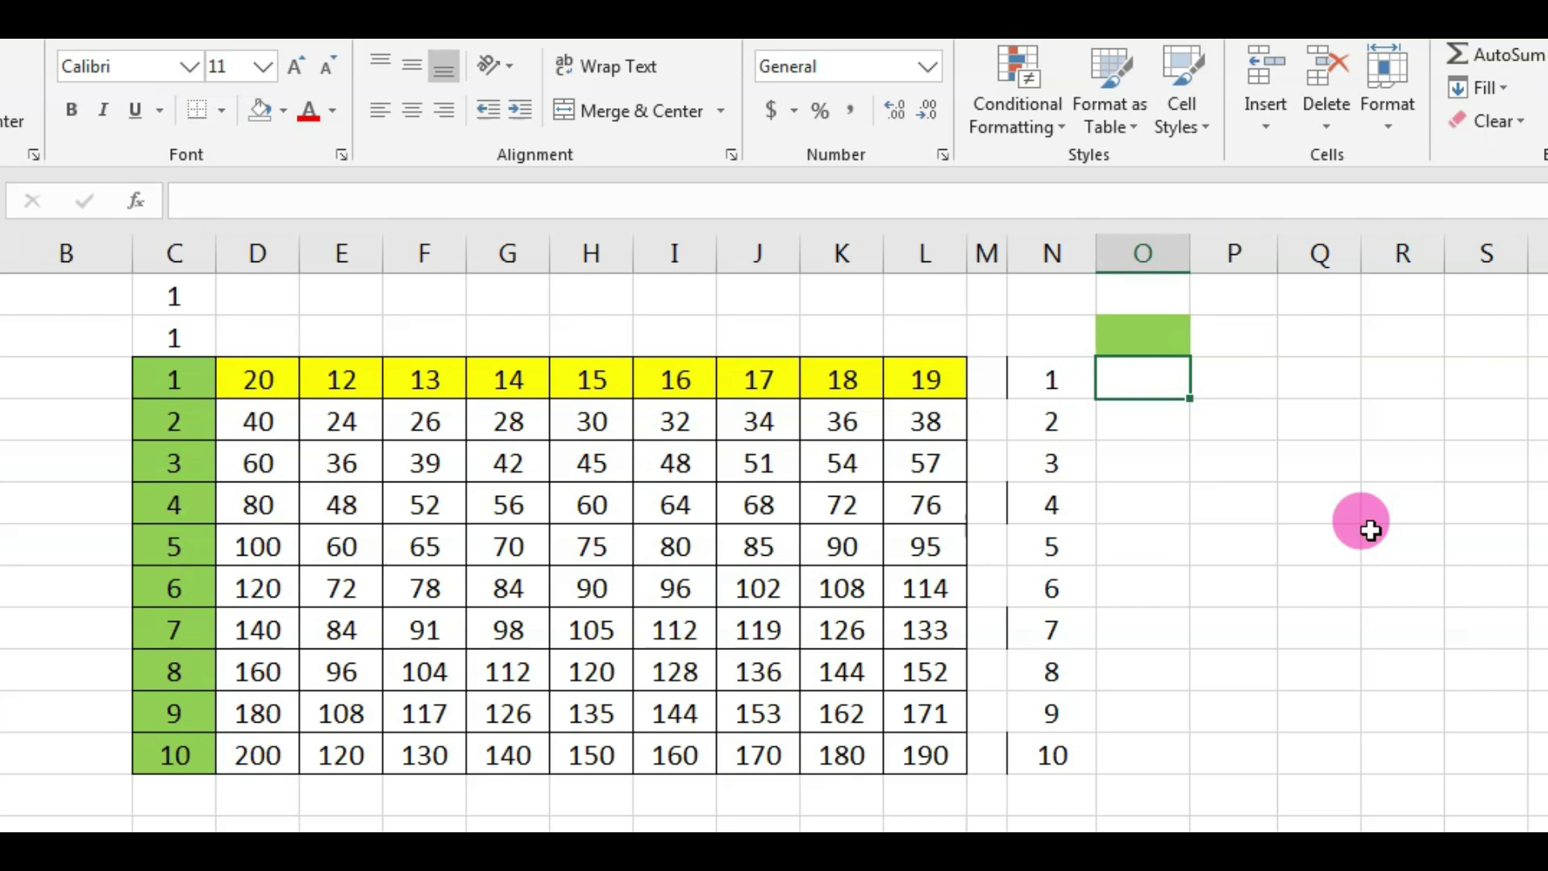
Step: Enter =$O$3*N4 beside the 1, locking the reference to the green input cell
text(=)
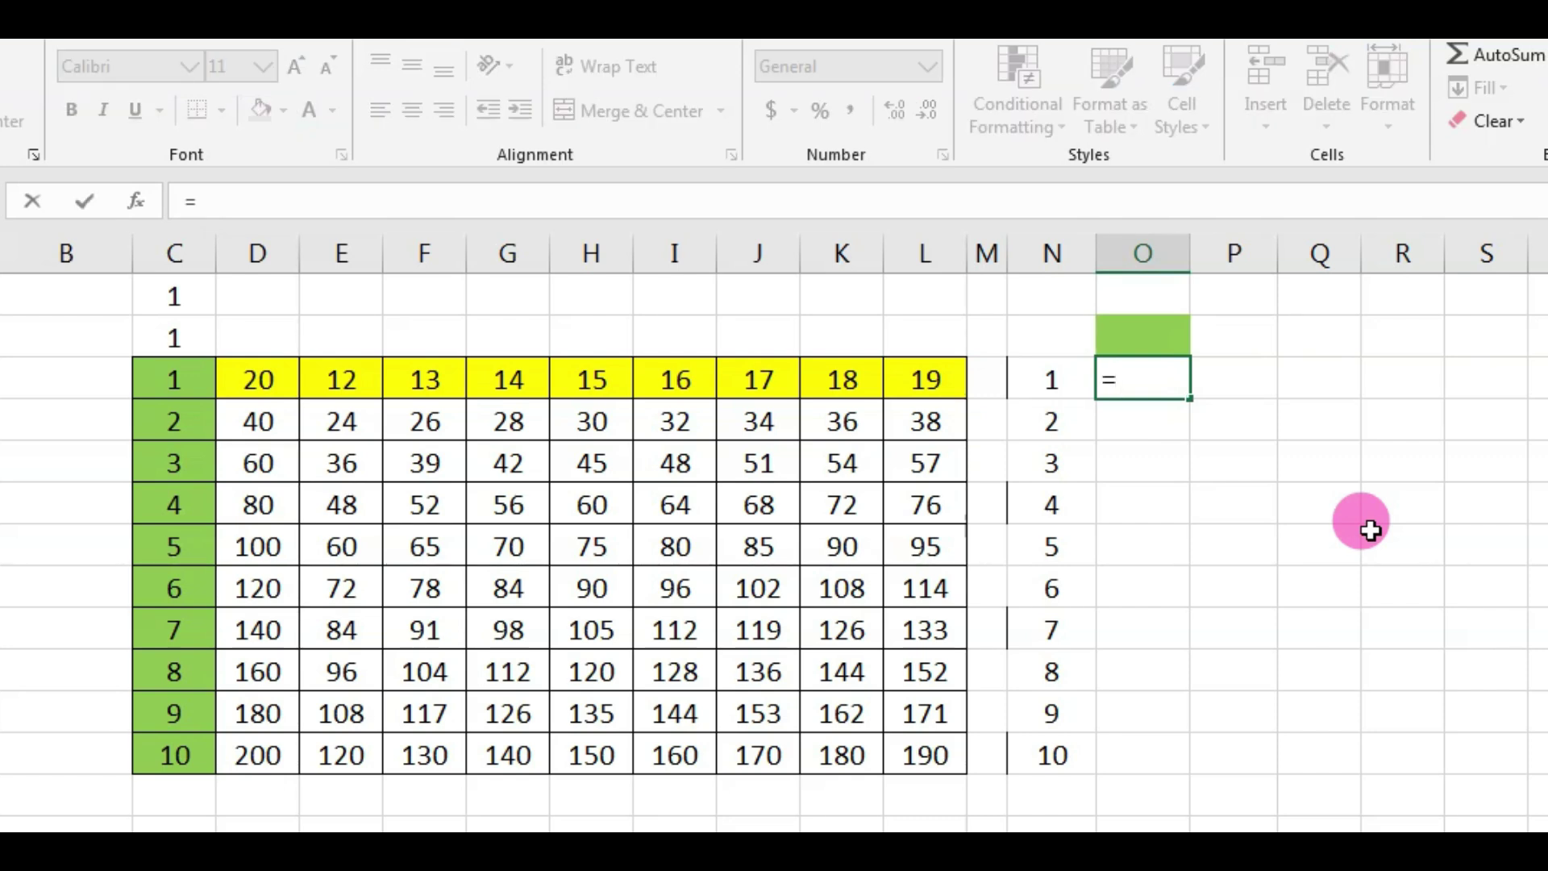
key(Up)
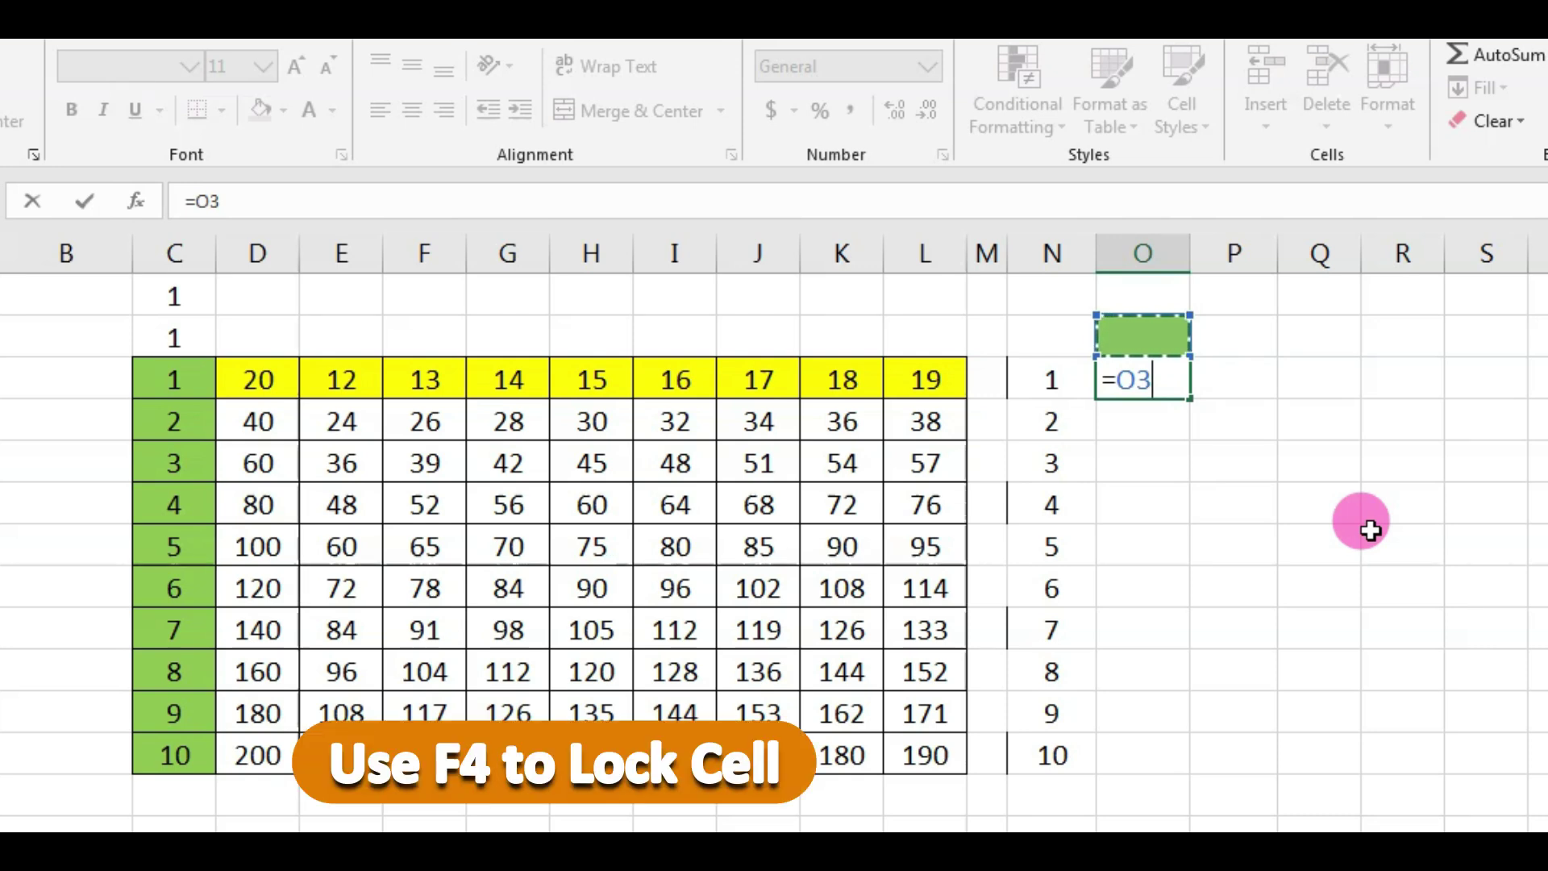
key(F4)
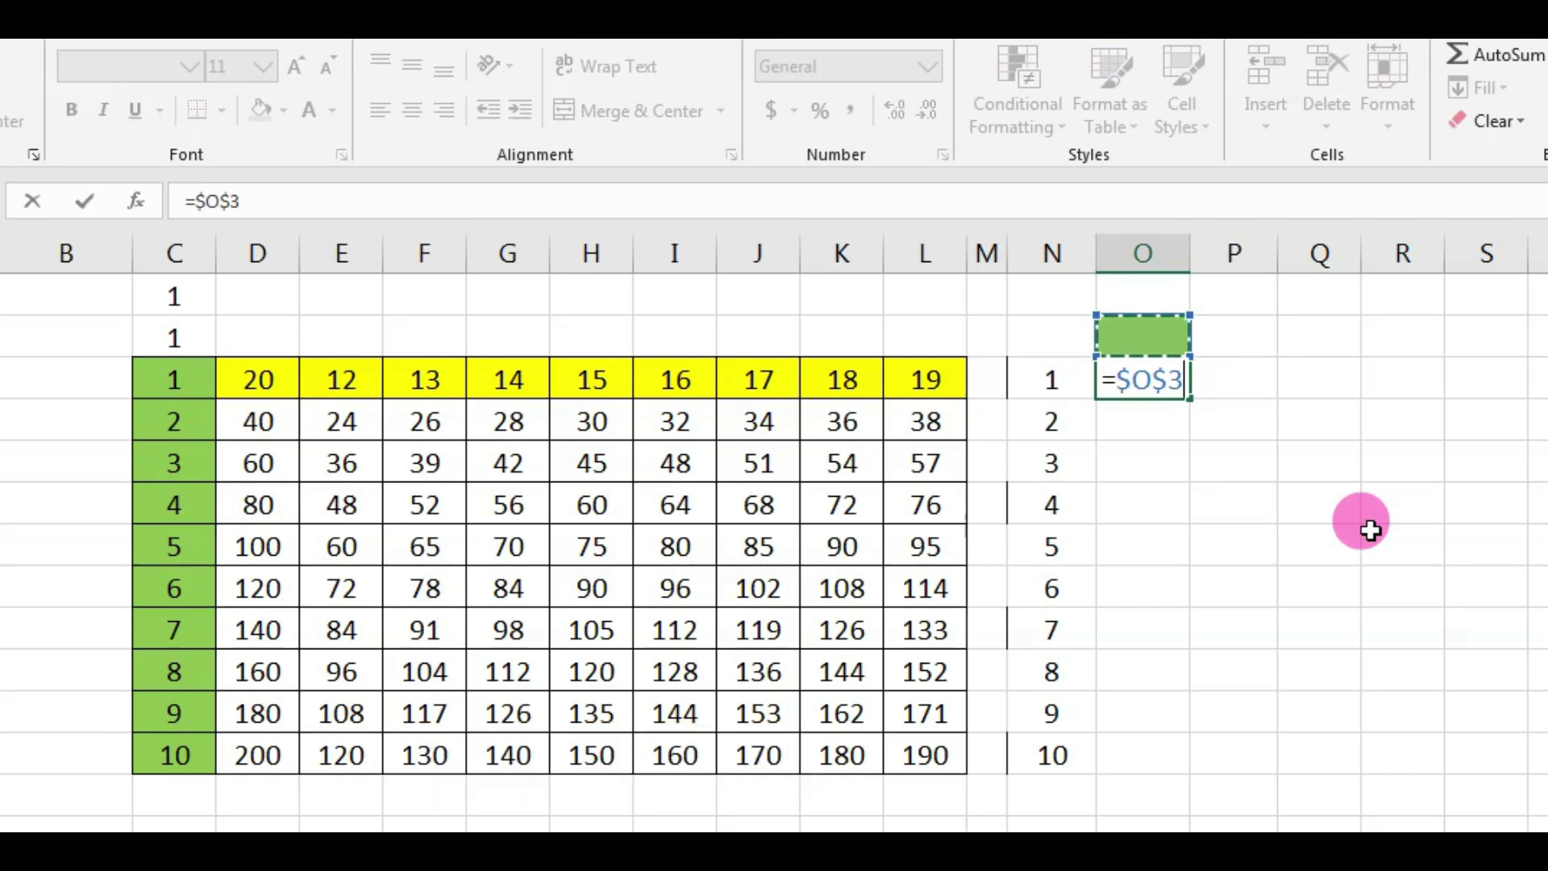
text(*)
key(Left)
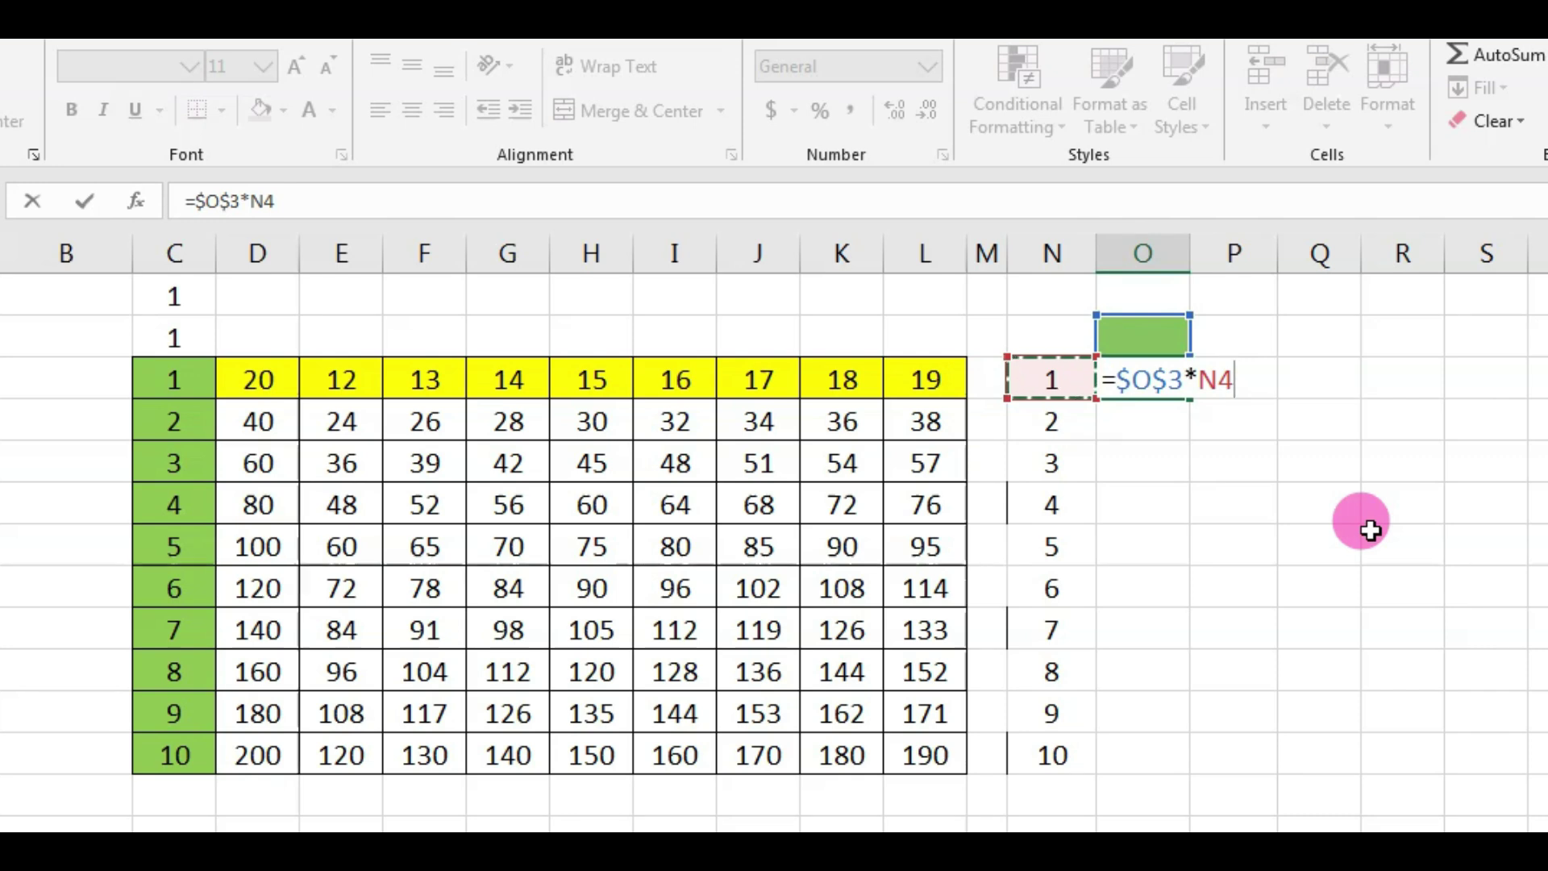
key(Return)
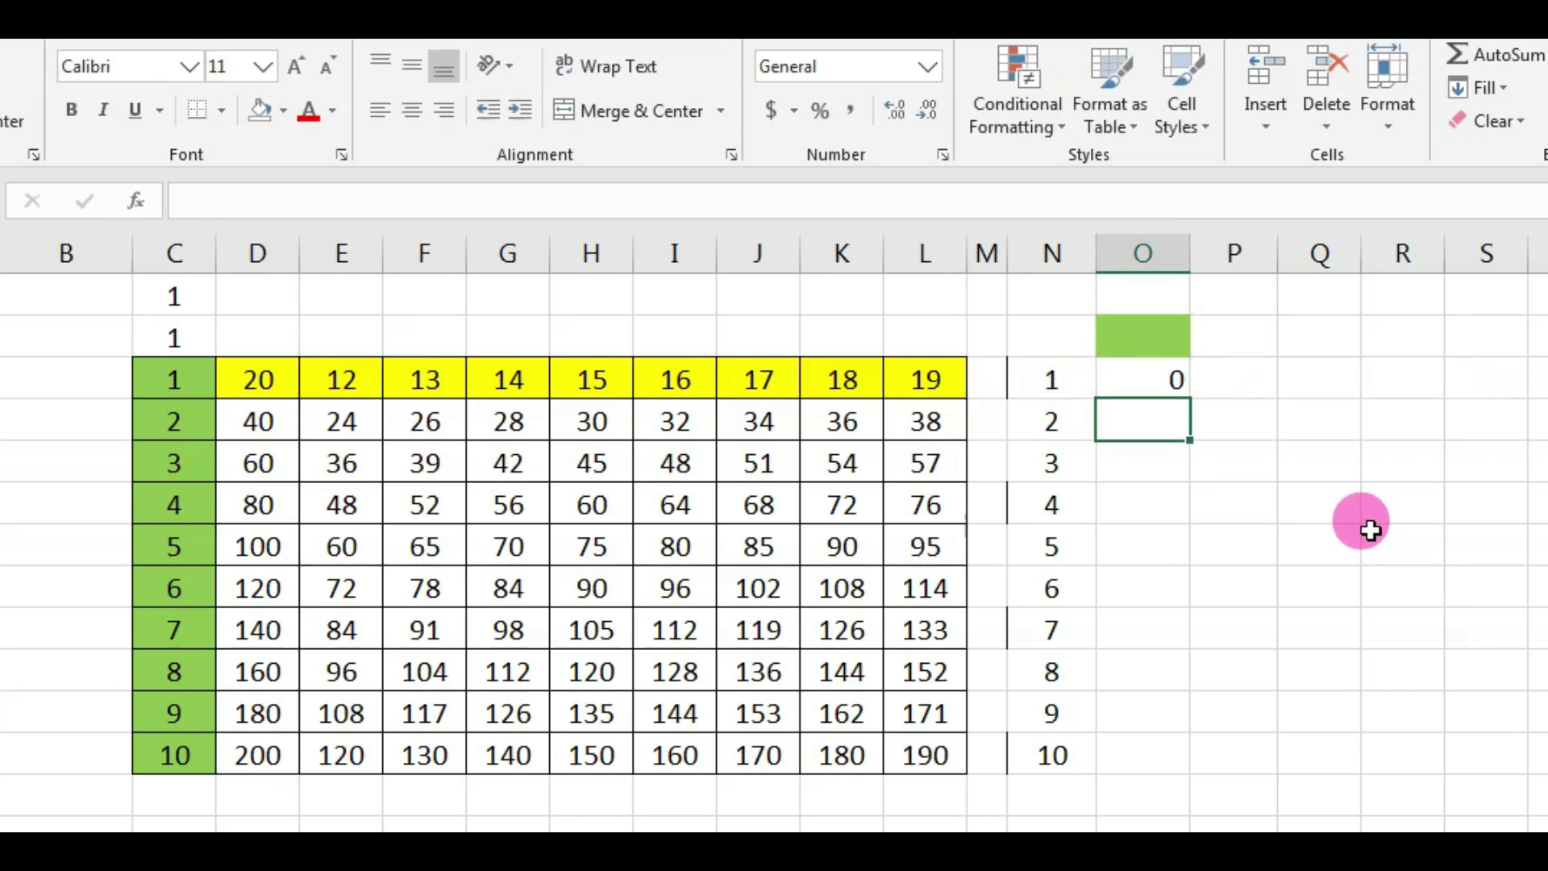
key(Up)
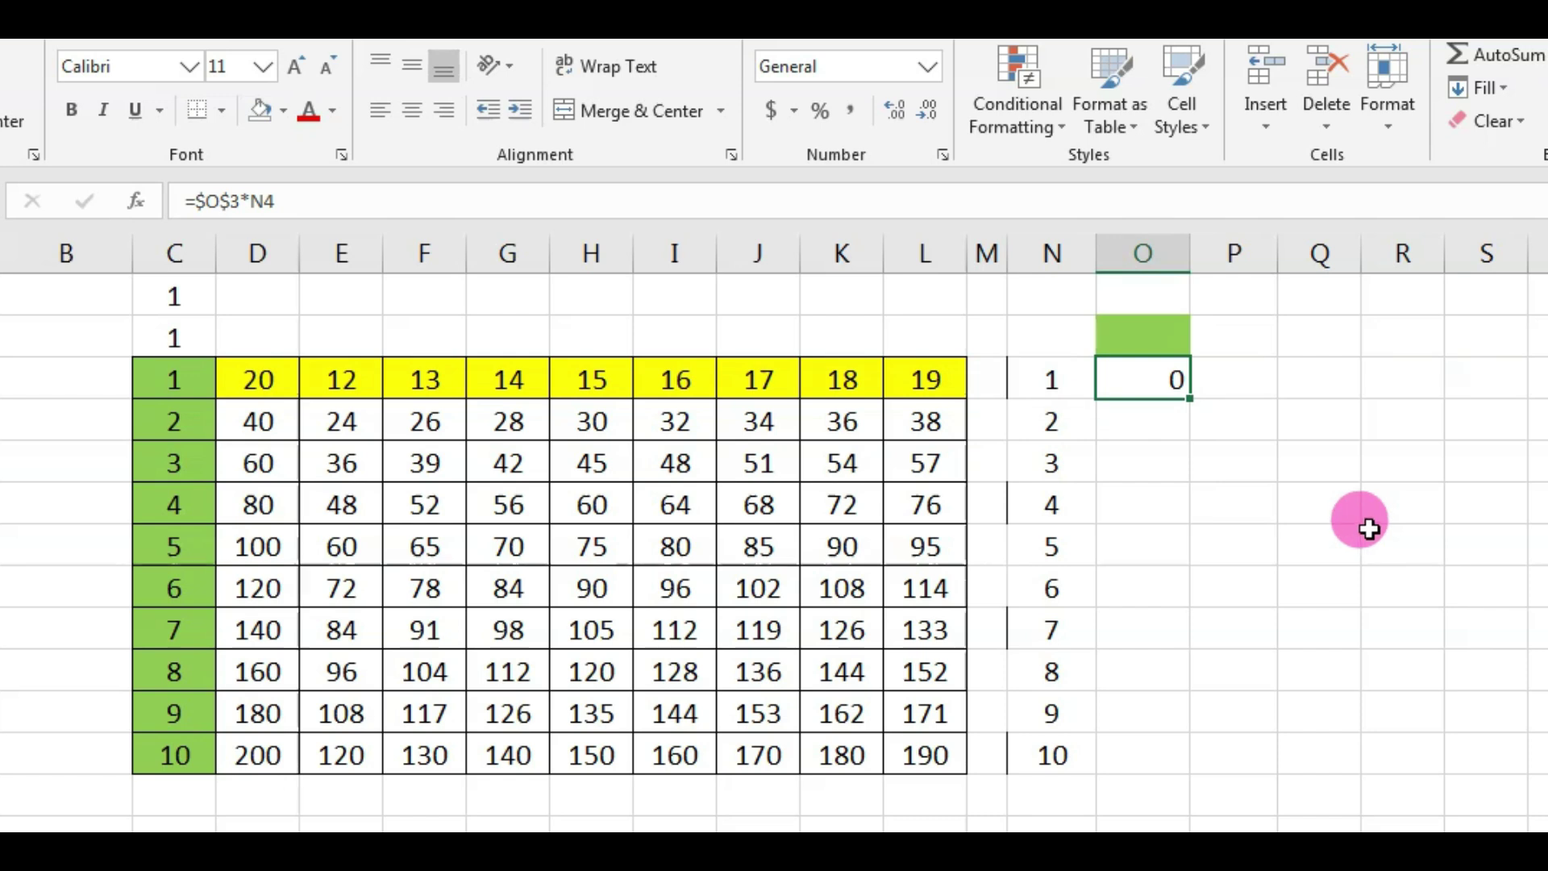
Step: Copy the formula down beside all ten numbers and try 2 in the green input cell
drag(1193, 404, 1200, 775)
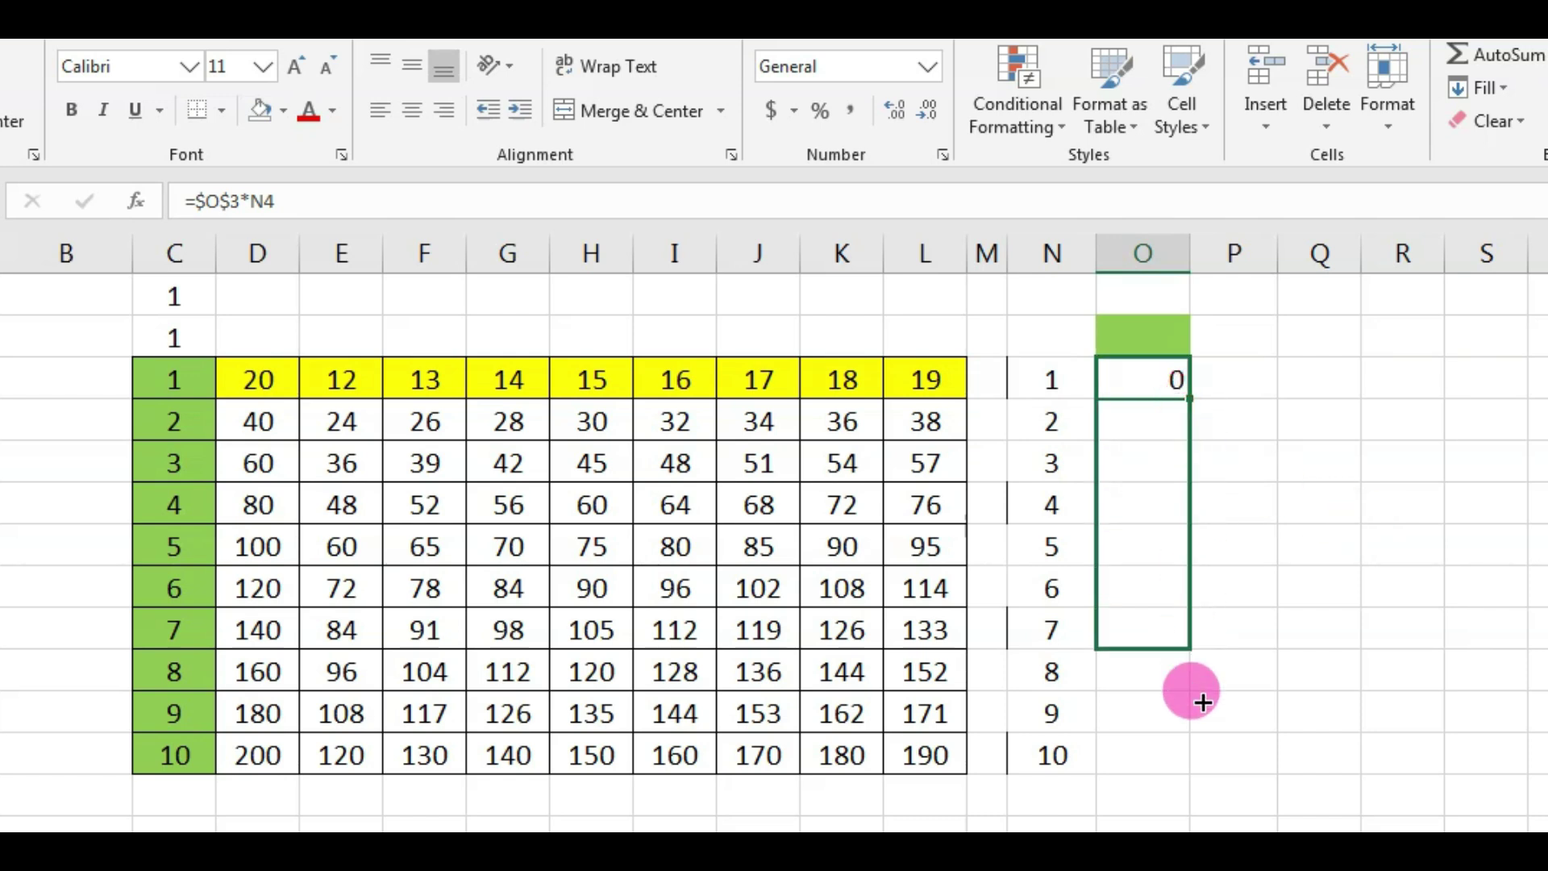
click(1137, 337)
text(2)
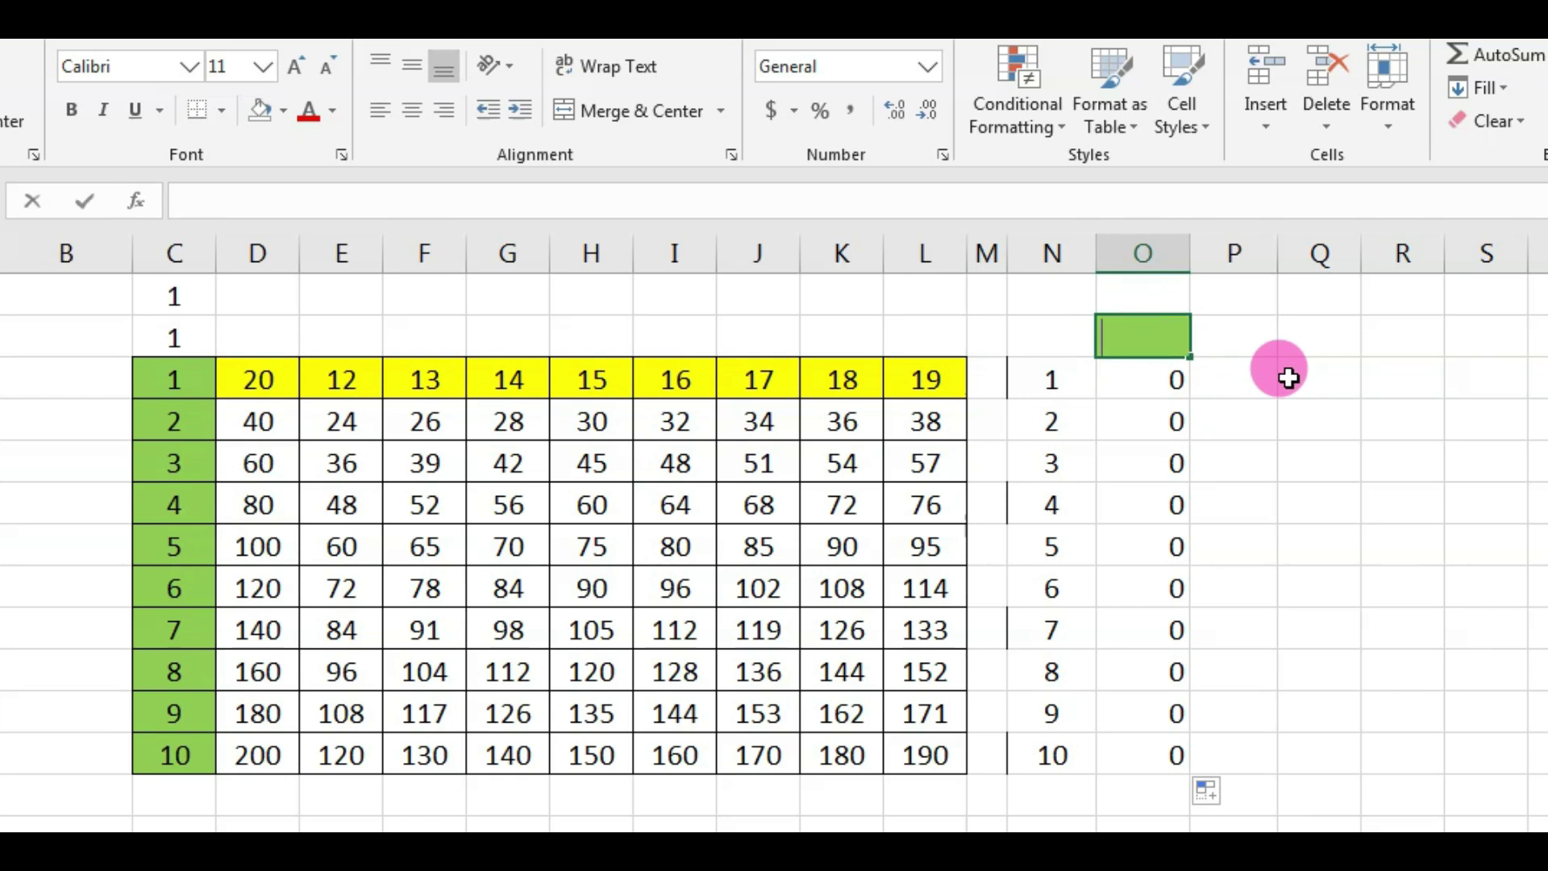
key(Return)
Step: Change the green input to 5, then 16, giving multiples 16 through 160
key(Up)
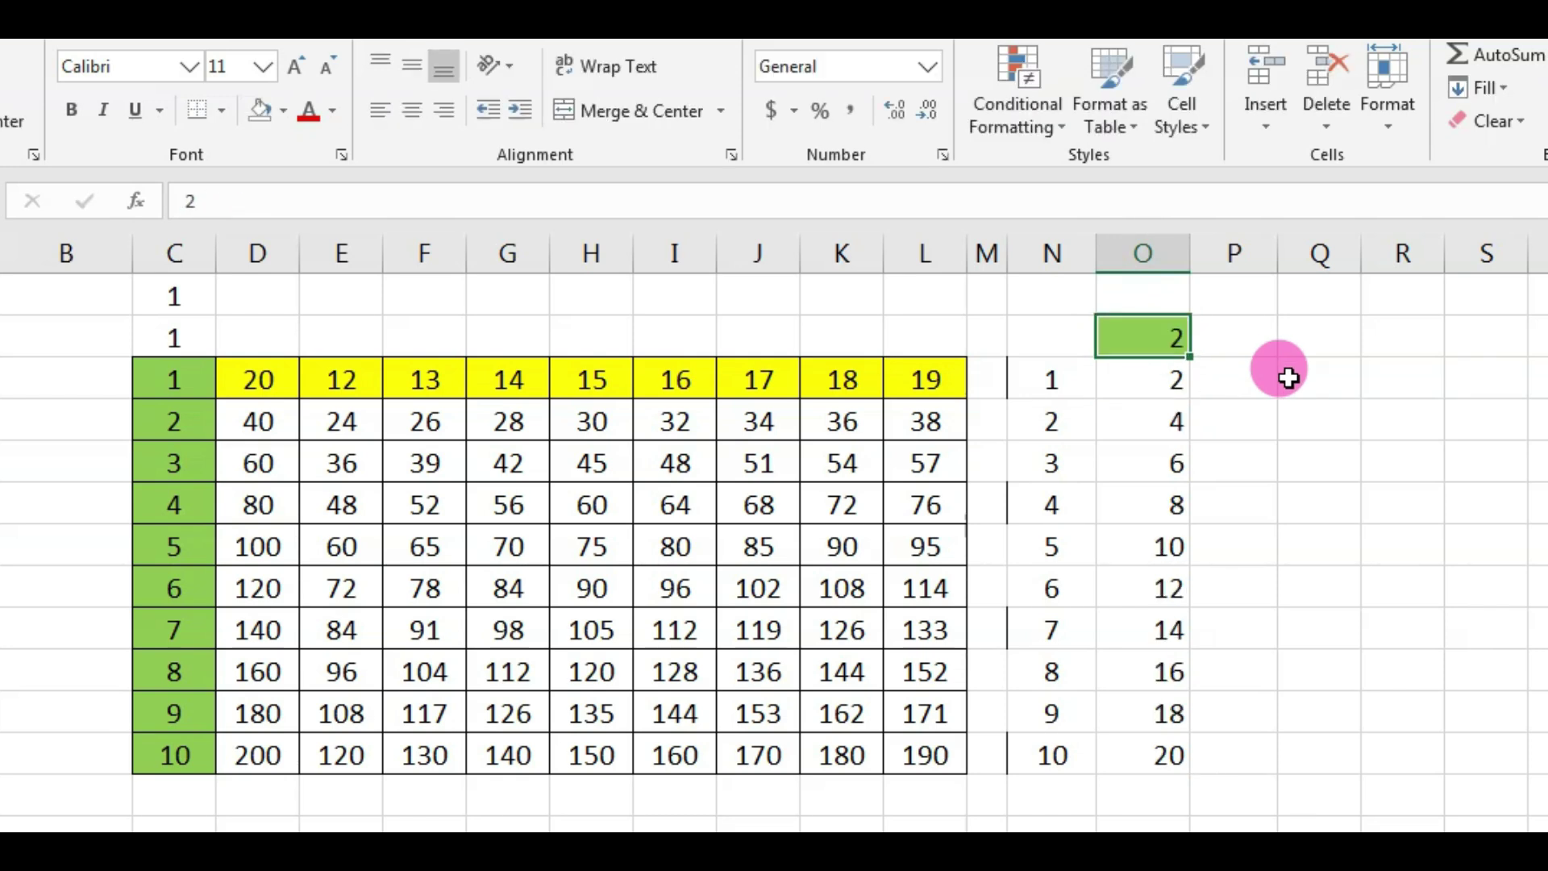
text(5)
key(Return)
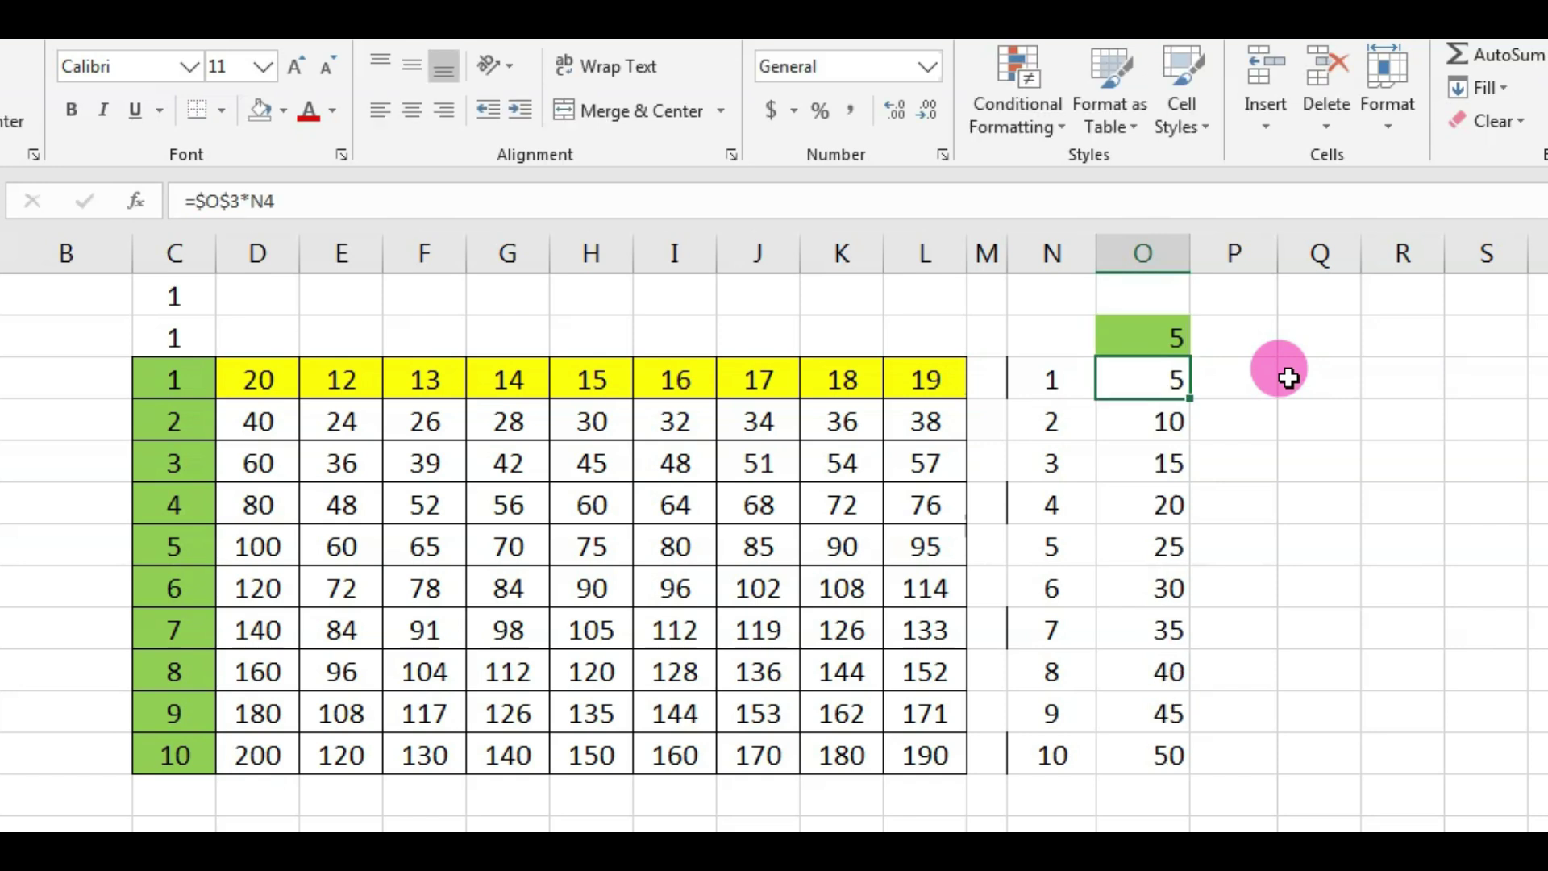
key(Up)
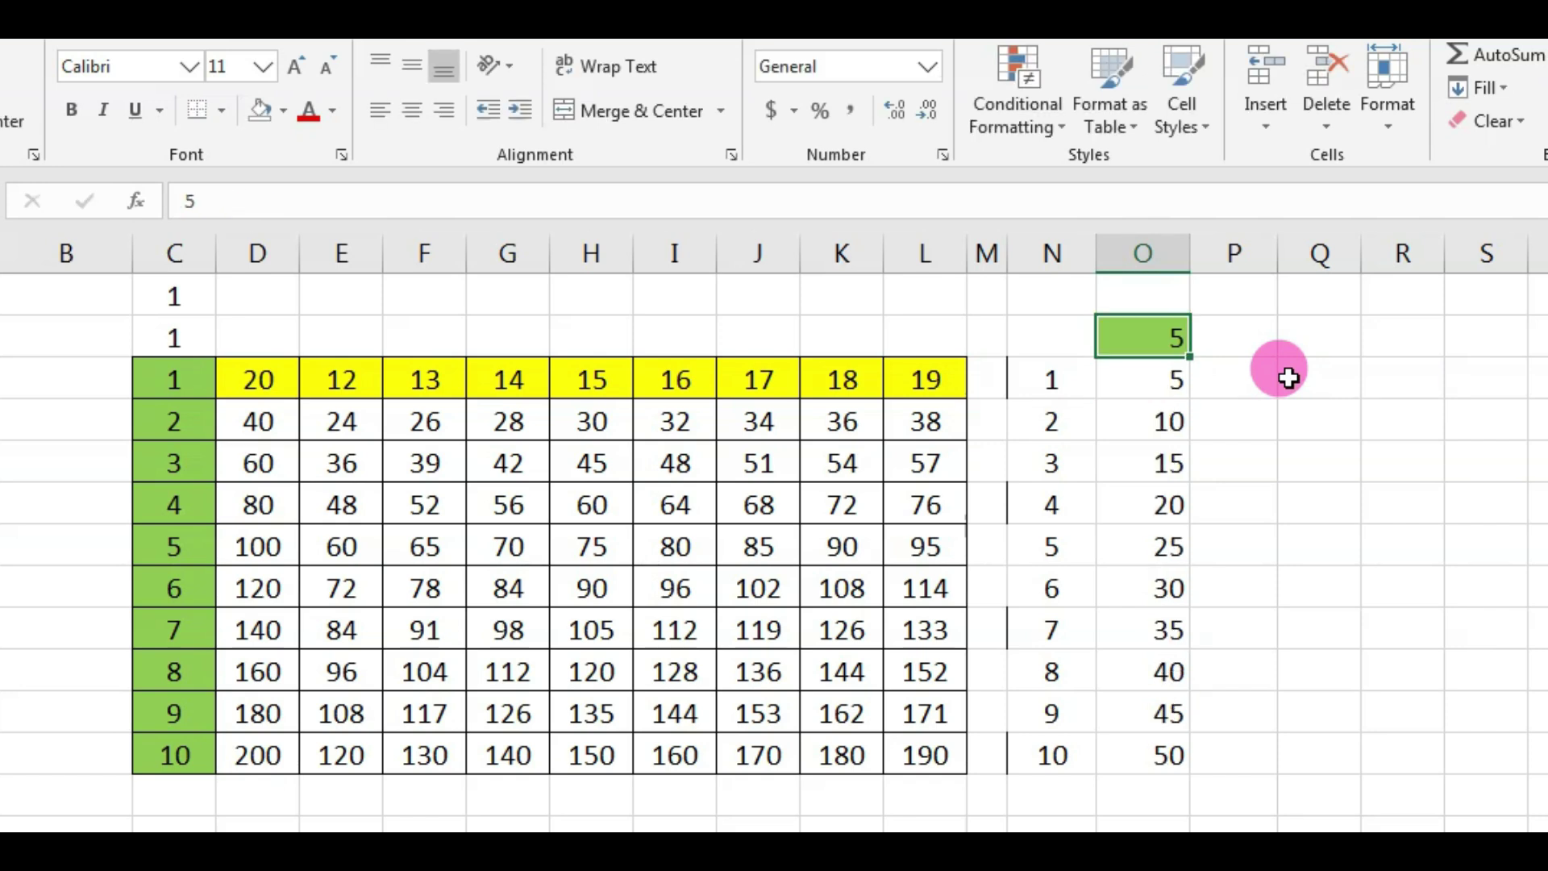
text(16)
key(Return)
key(Up)
key(Left)
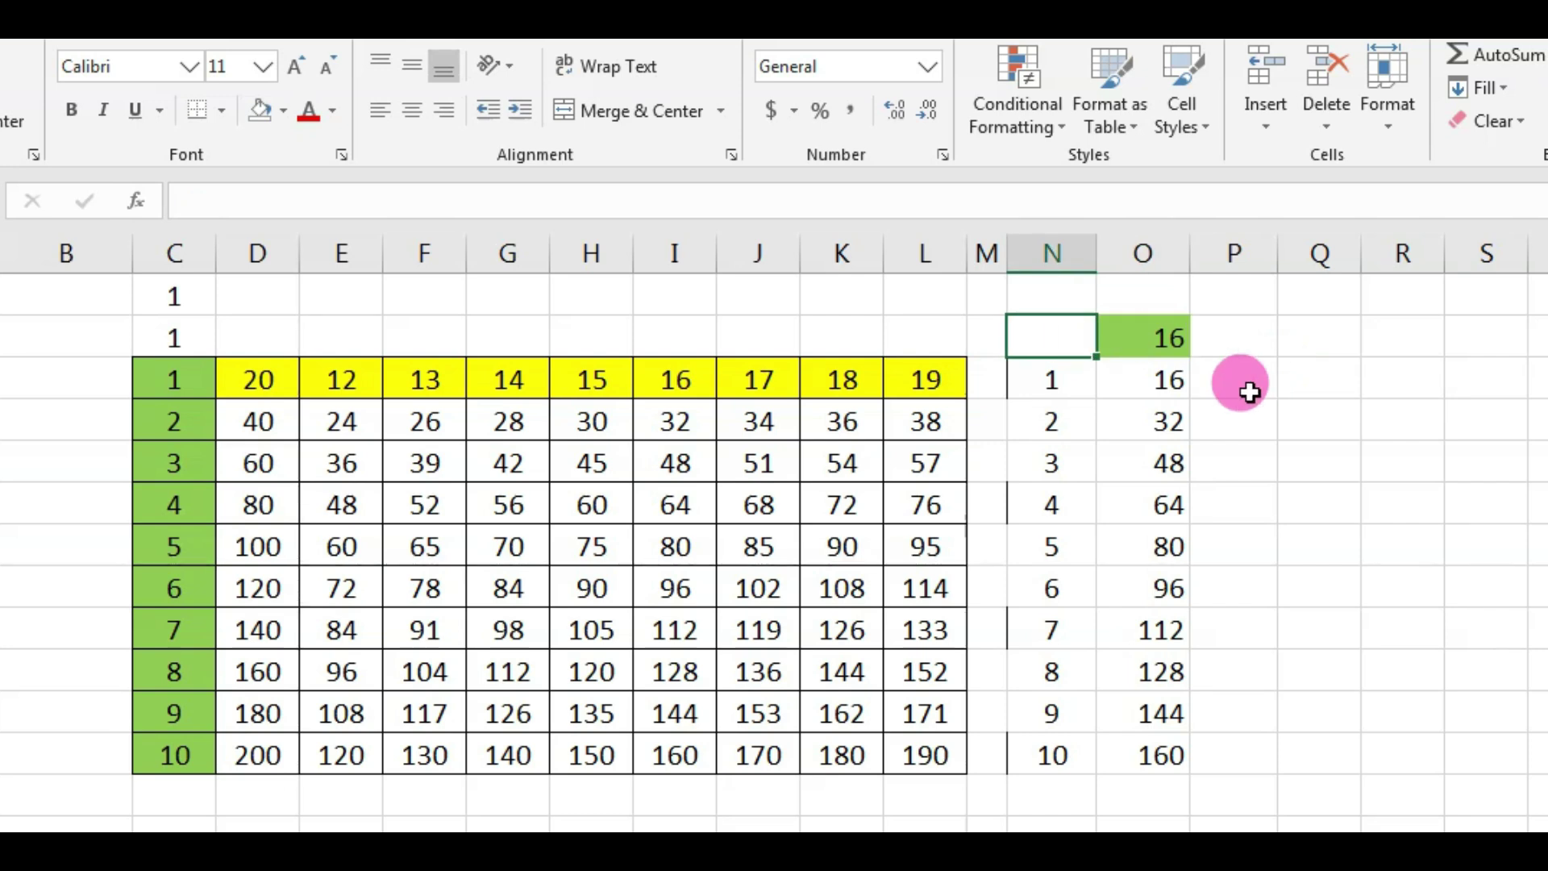
Step: Apply All Borders to the new table N3:O13, including the green input row
mouse_move(199, 378)
mouse_down()
mouse_move(242, 419)
mouse_move(927, 588)
mouse_move(944, 742)
mouse_up()
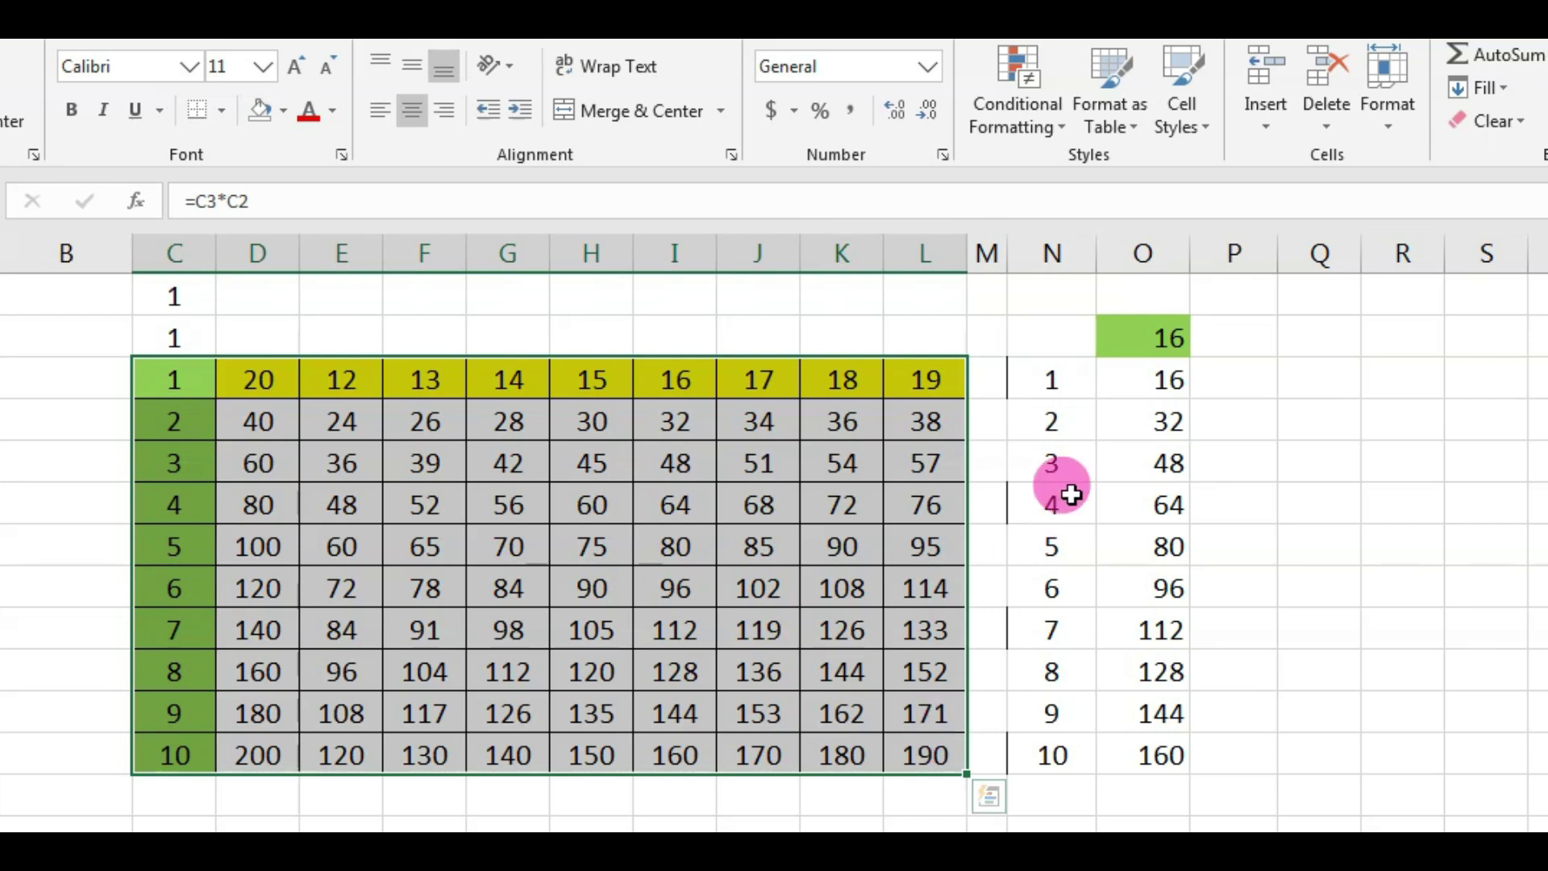
click(1048, 369)
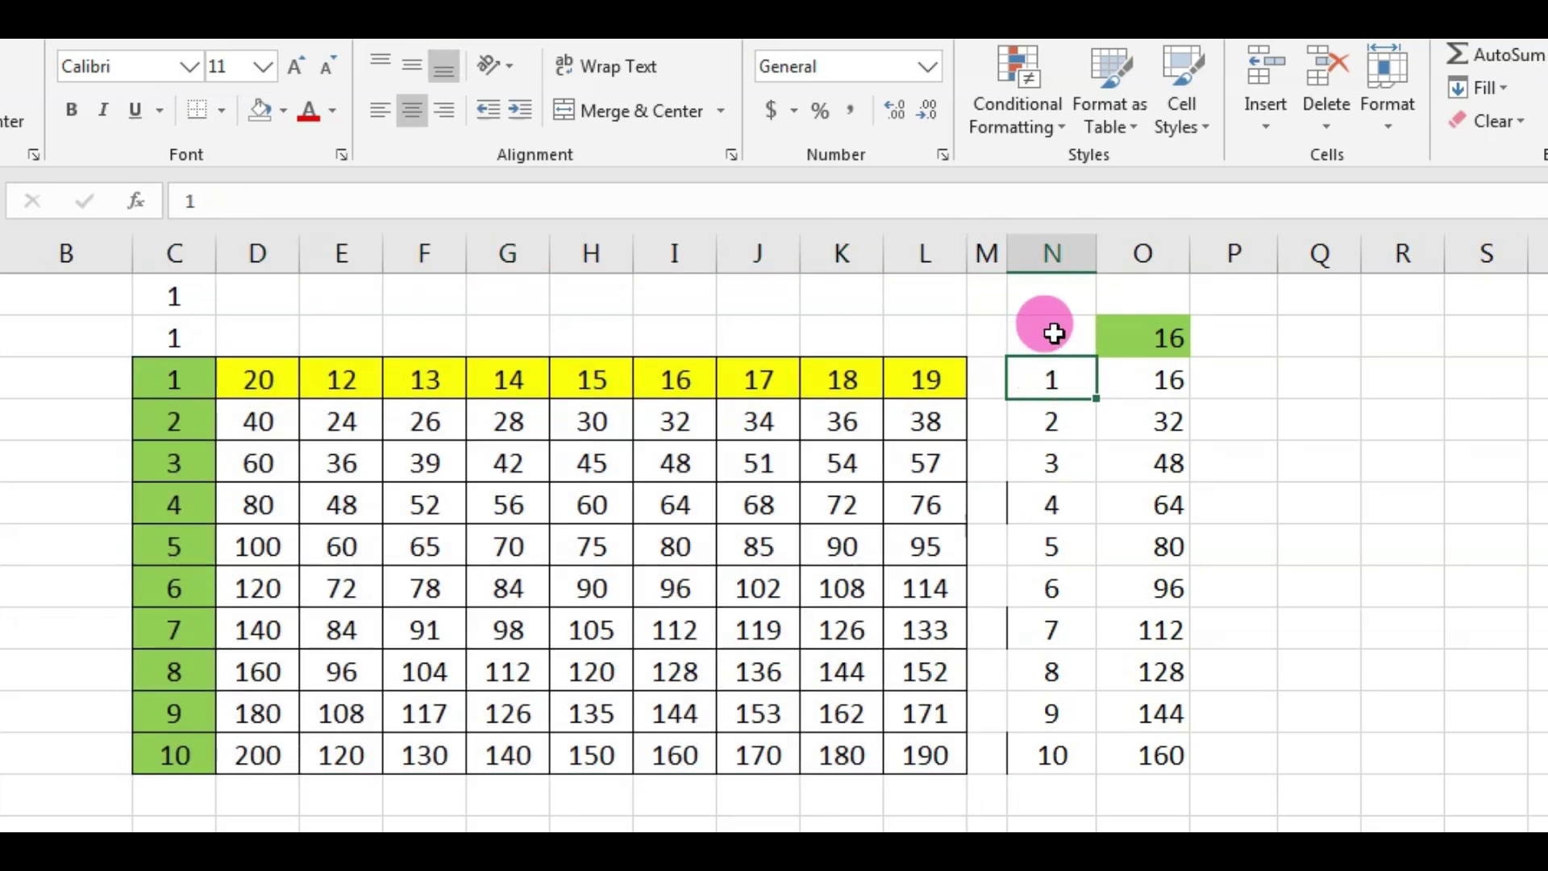
mouse_move(1053, 333)
mouse_down()
mouse_move(1127, 454)
mouse_move(1178, 755)
mouse_up()
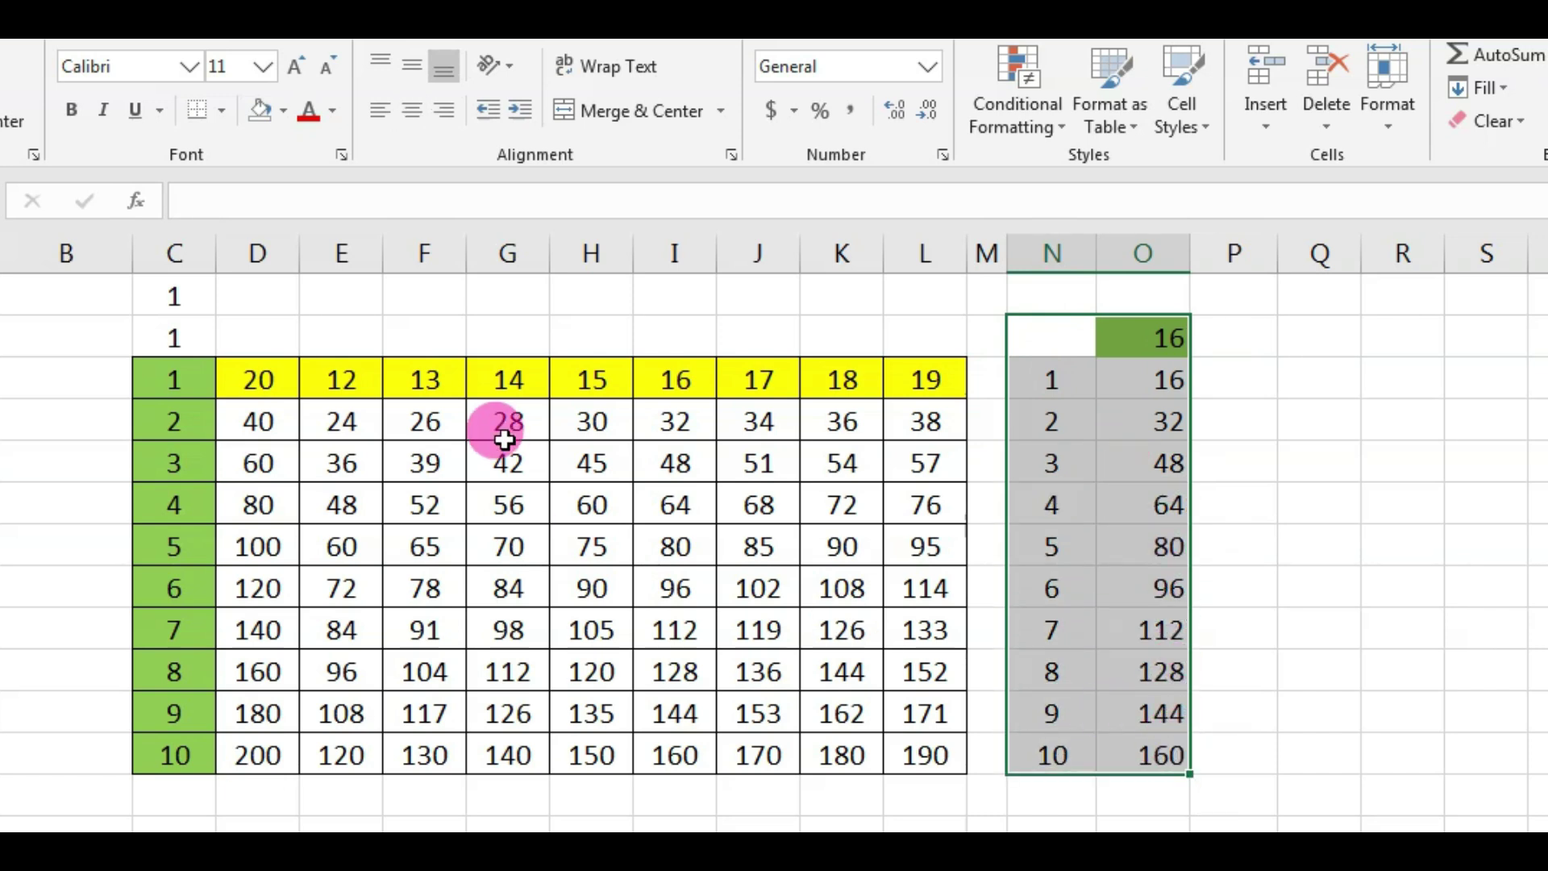
click(224, 109)
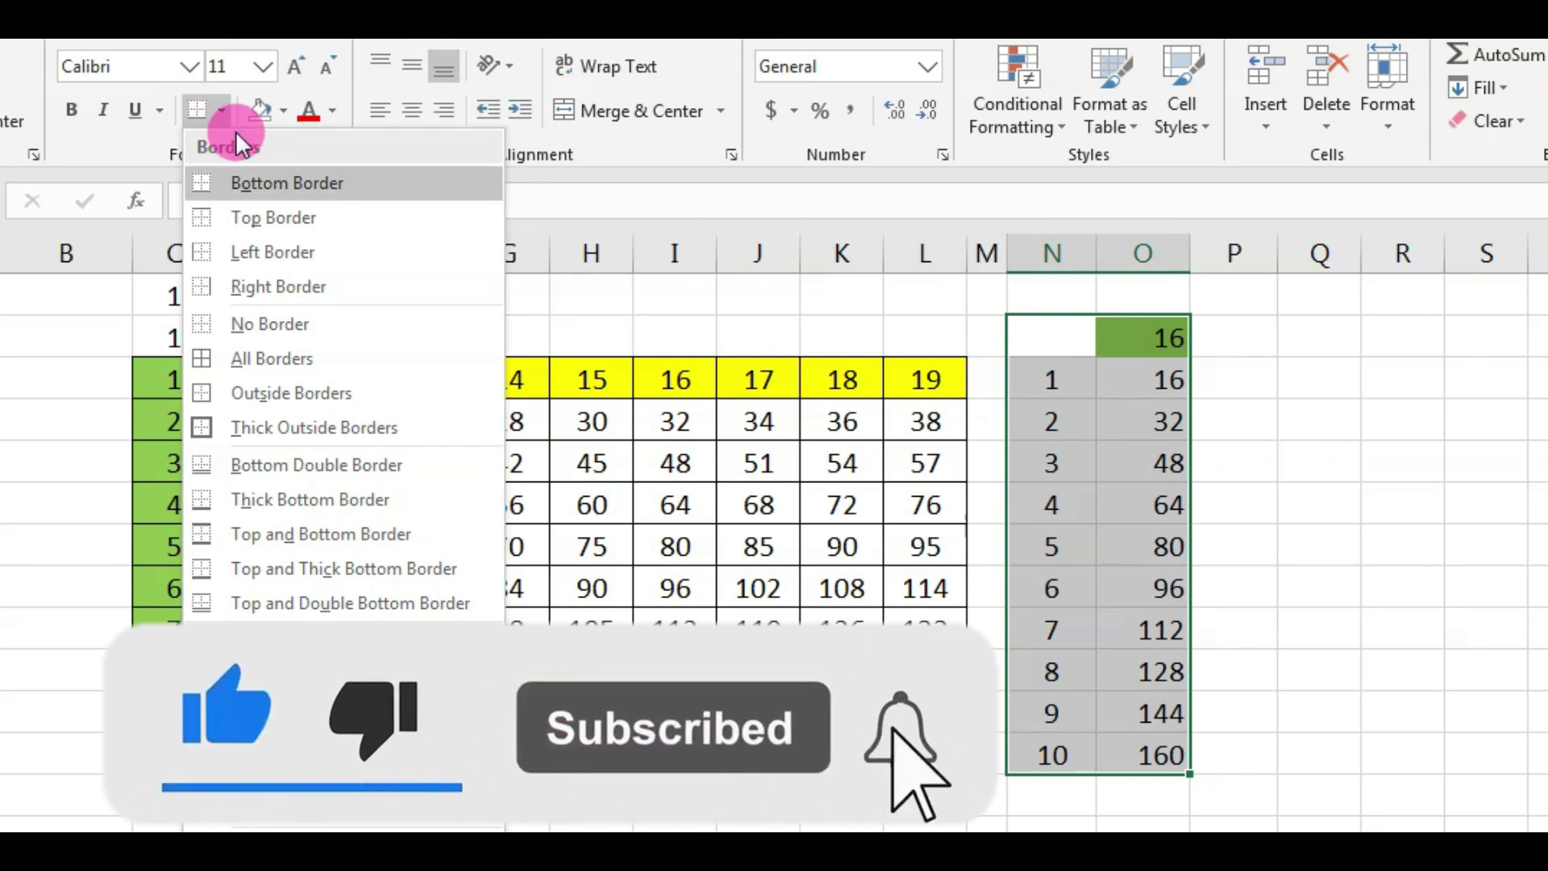
click(211, 358)
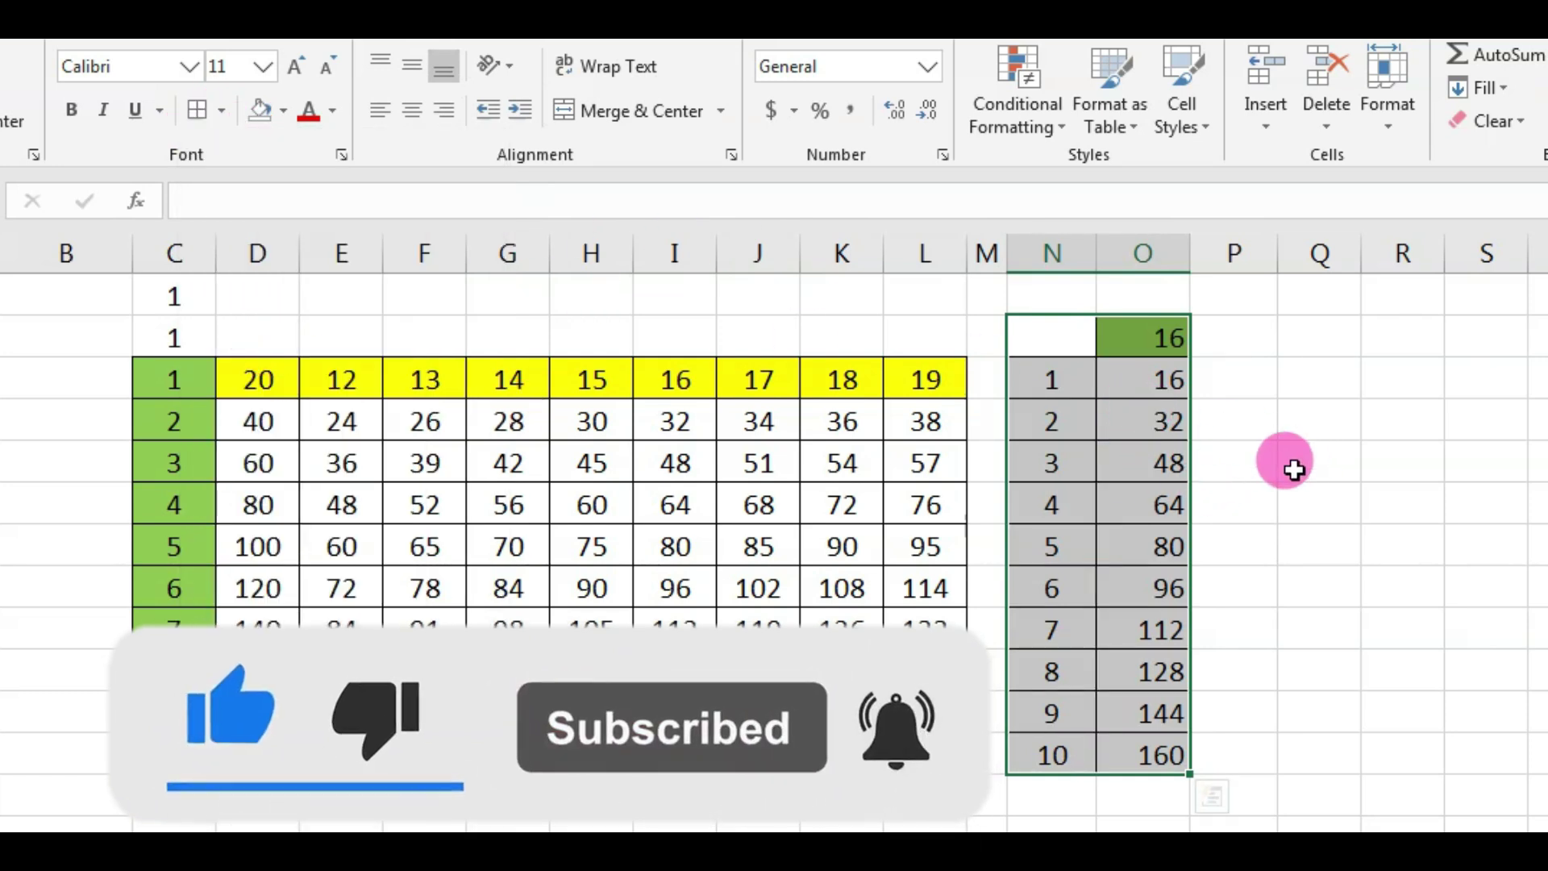
click(1290, 466)
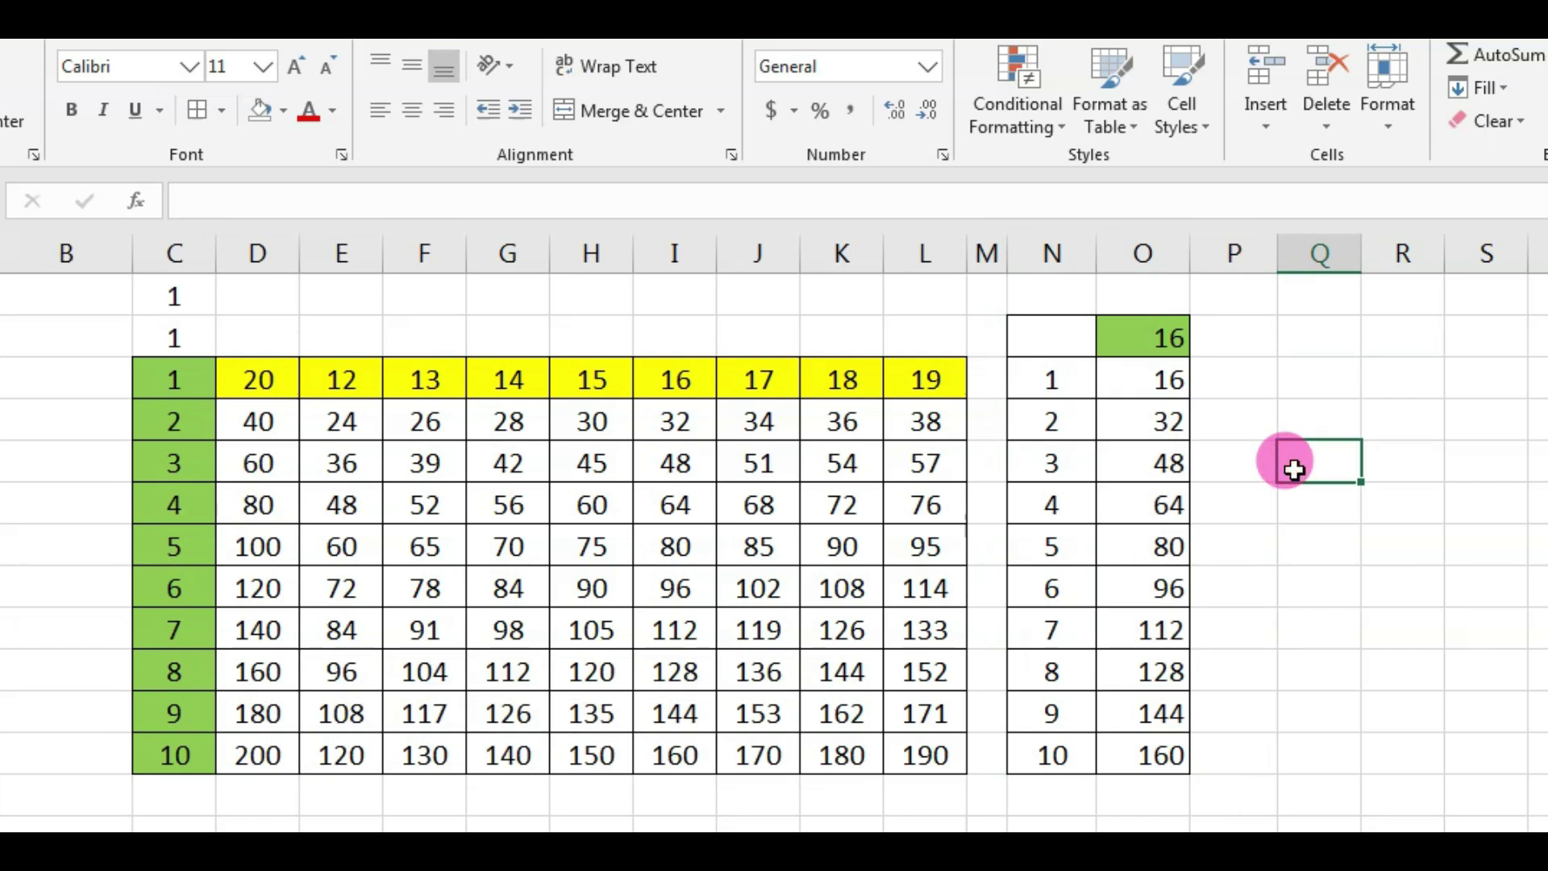